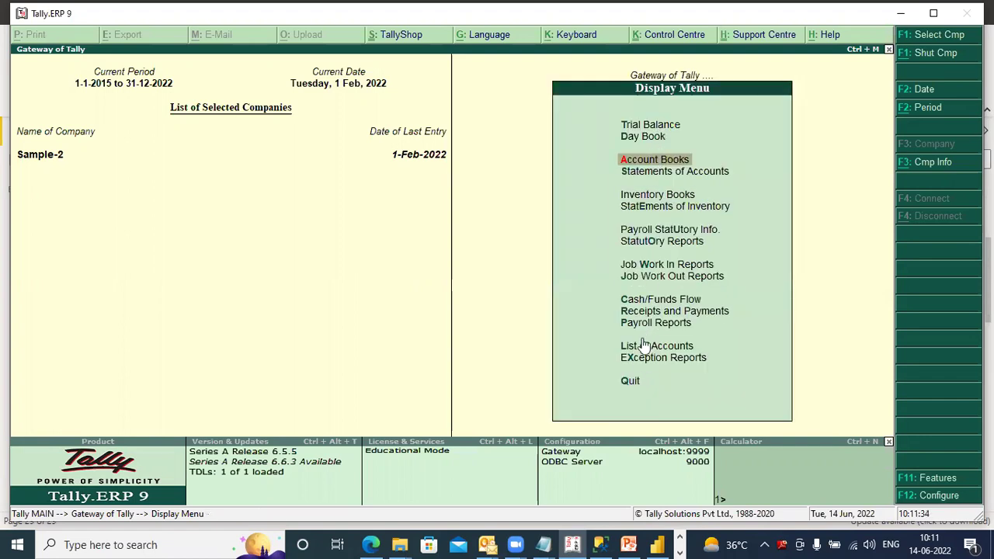
Step: Open the list of sales vouchers for November 2021 from the Sales Register in the account books
click(631, 382)
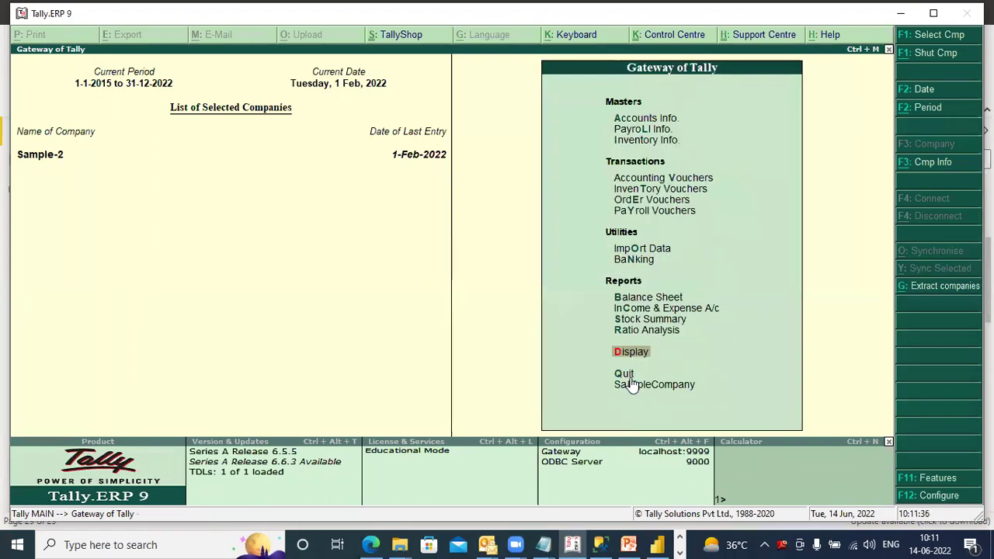
click(631, 356)
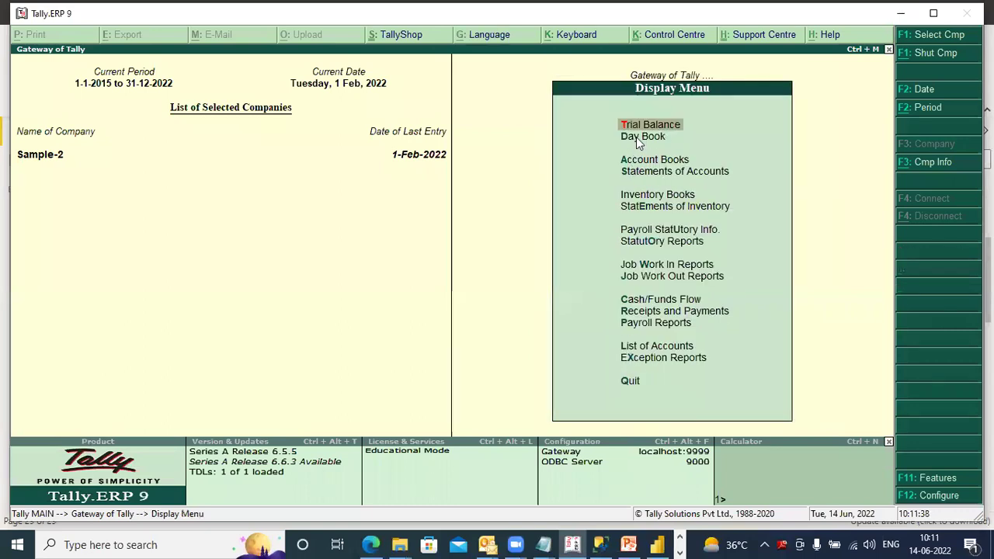
click(656, 160)
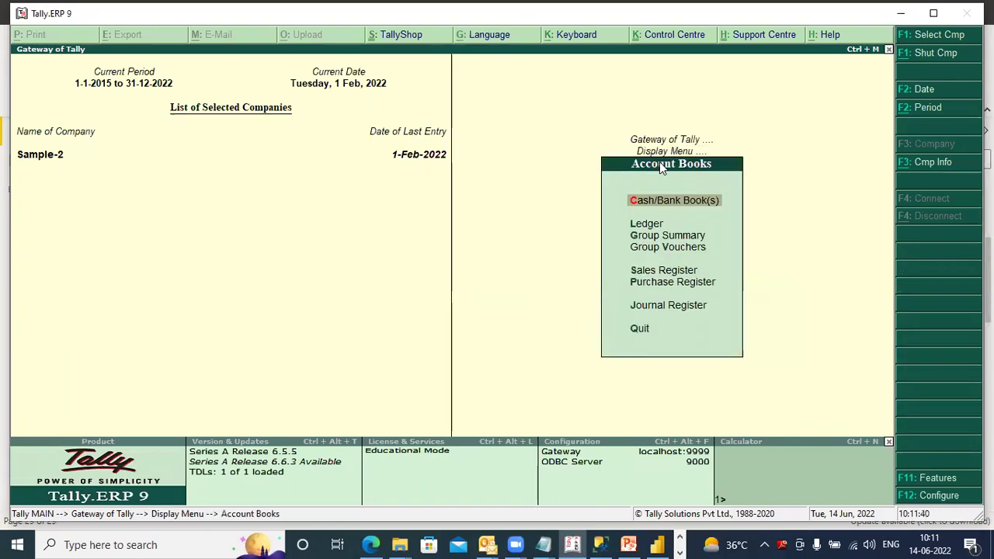
click(665, 272)
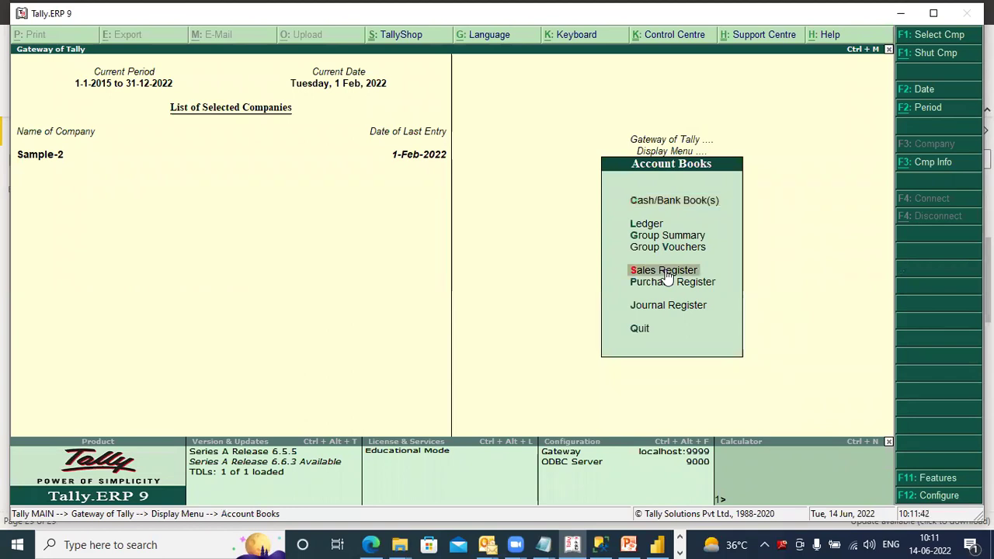
click(665, 272)
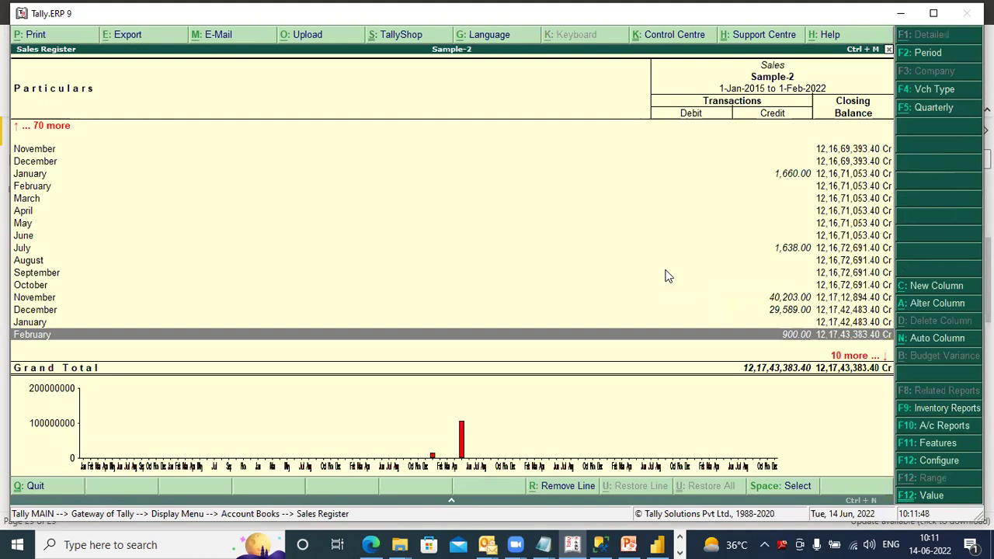
click(681, 302)
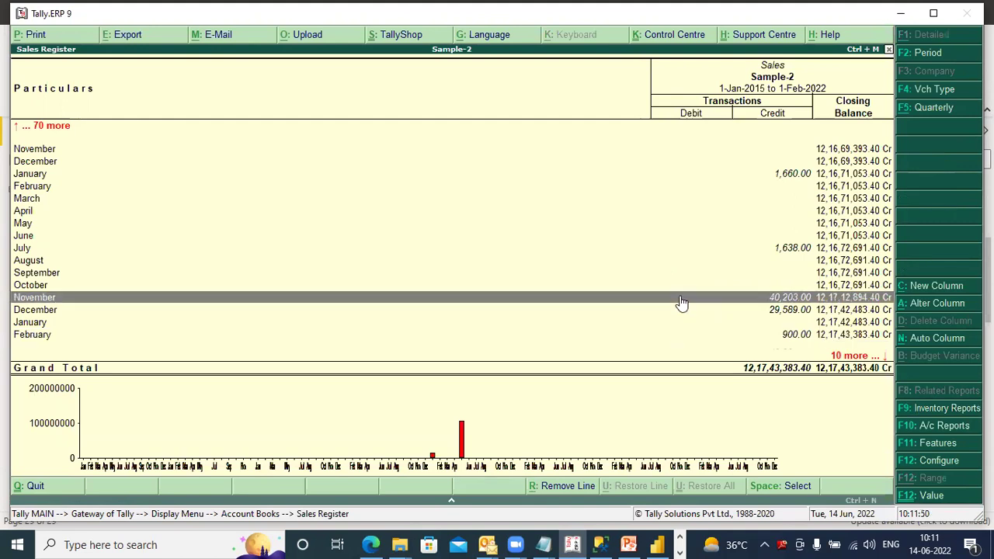
click(681, 301)
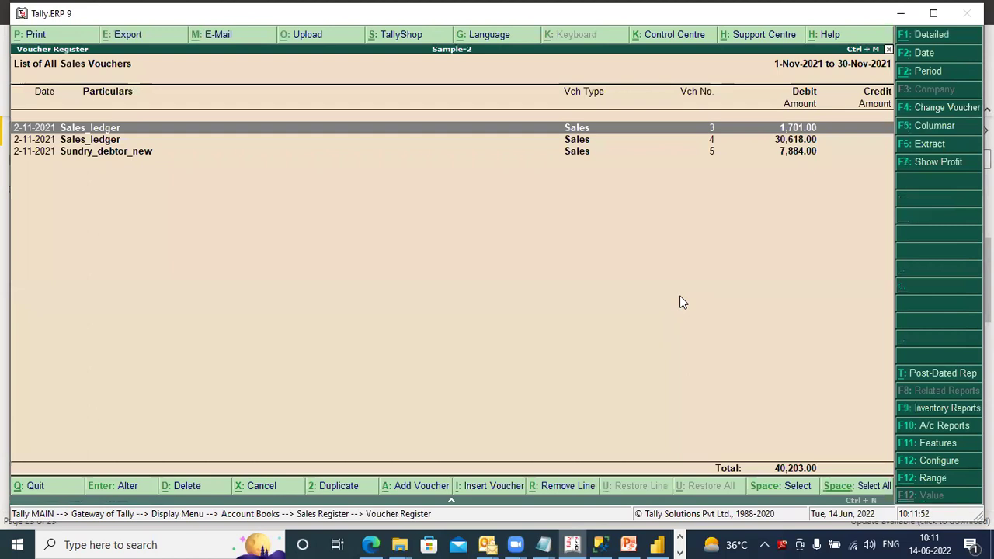
Step: Set up a columnar view of the sales vouchers with the party's address shown, keeping the voucher, tax, order, shipping and quantity details at Yes
click(920, 126)
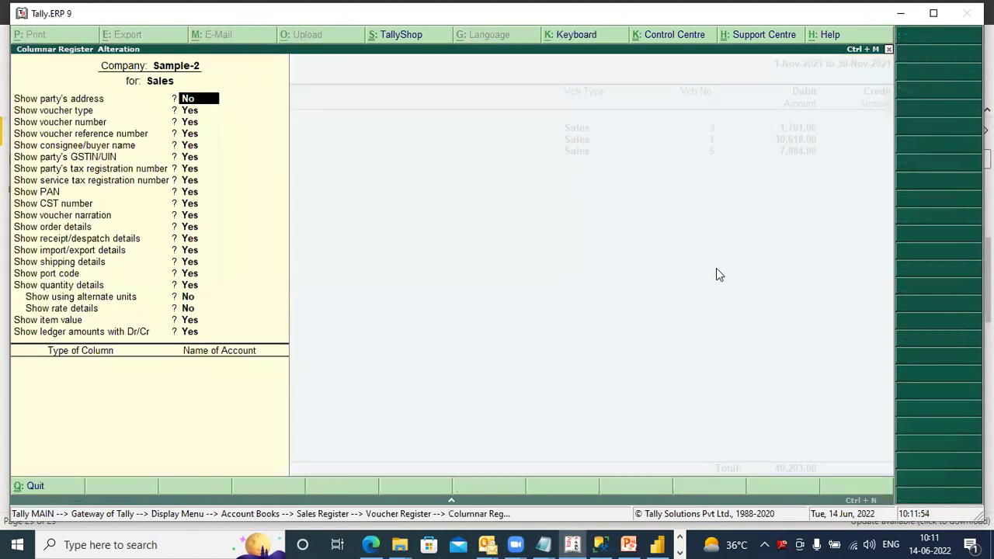
text(ye)
key(Return)
text(Ye)
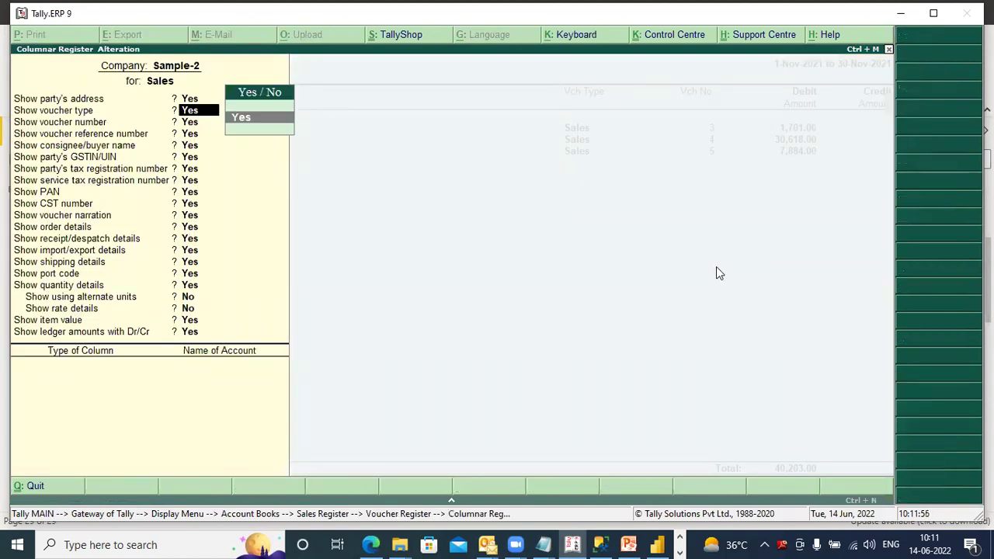
key(Return)
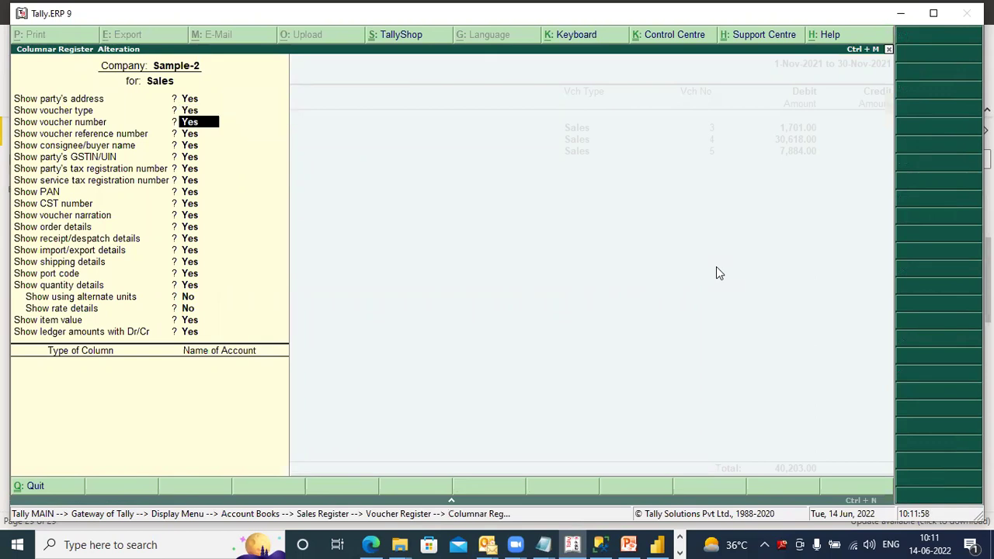
key(Return)
key(Return)
key(Return)
key(Return)
key(Return)
key(Return)
key(Return)
key(Return)
key(Return)
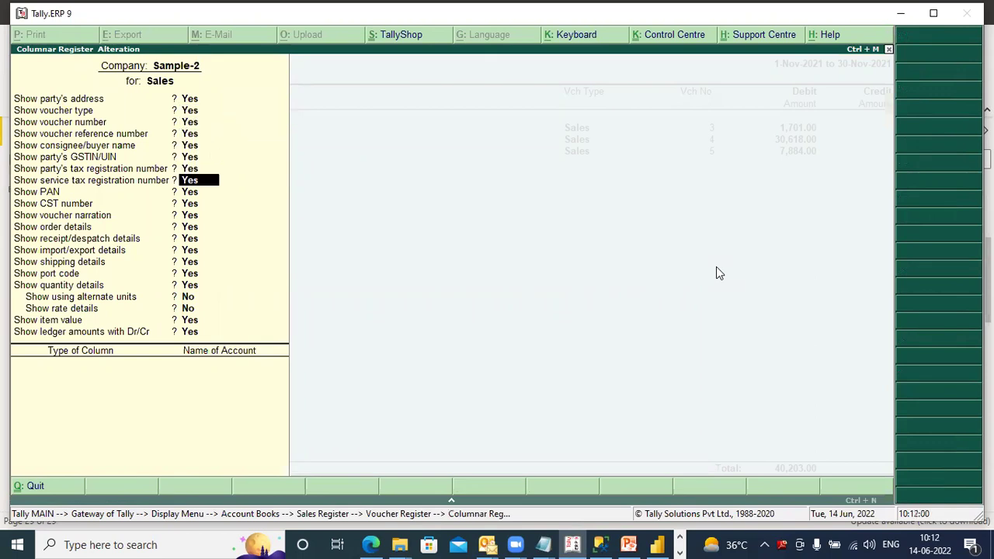
key(Return)
key(Return)
key(Return)
key(Return)
key(Return)
key(Return)
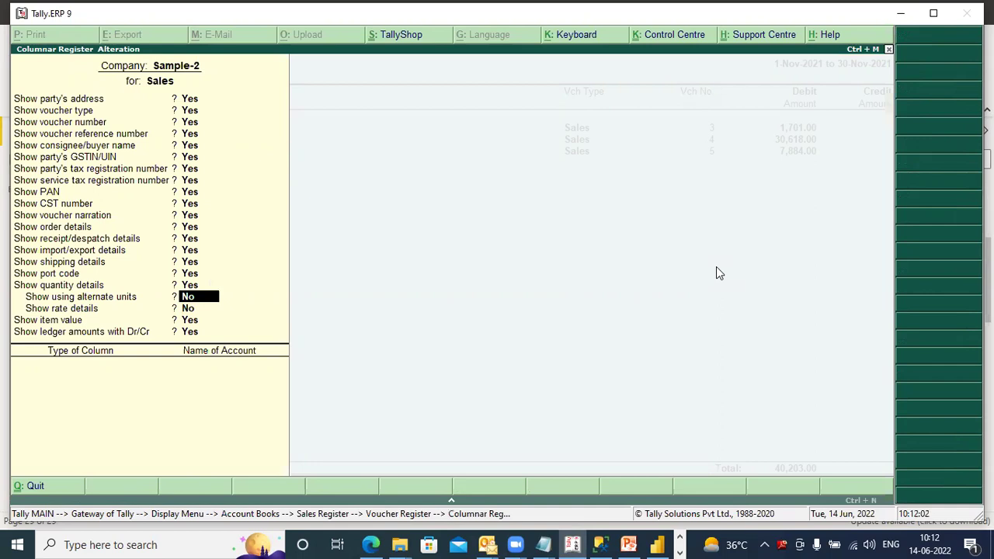
Step: Include alternate units and rate details in the sales columnar register, end the column list without extra columns and accept the settings
text(yes)
key(Return)
text(yes)
key(Return)
key(Return)
key(Return)
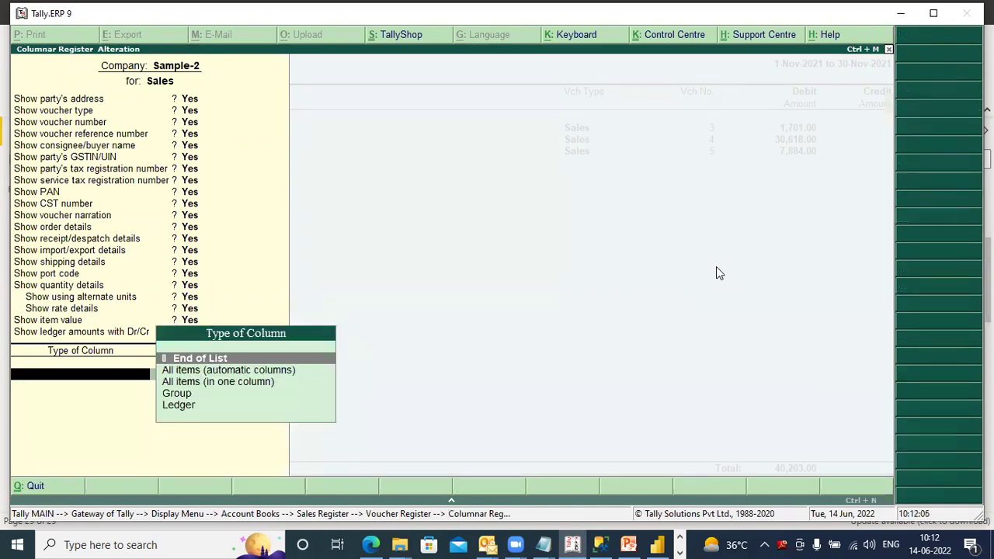
key(Return)
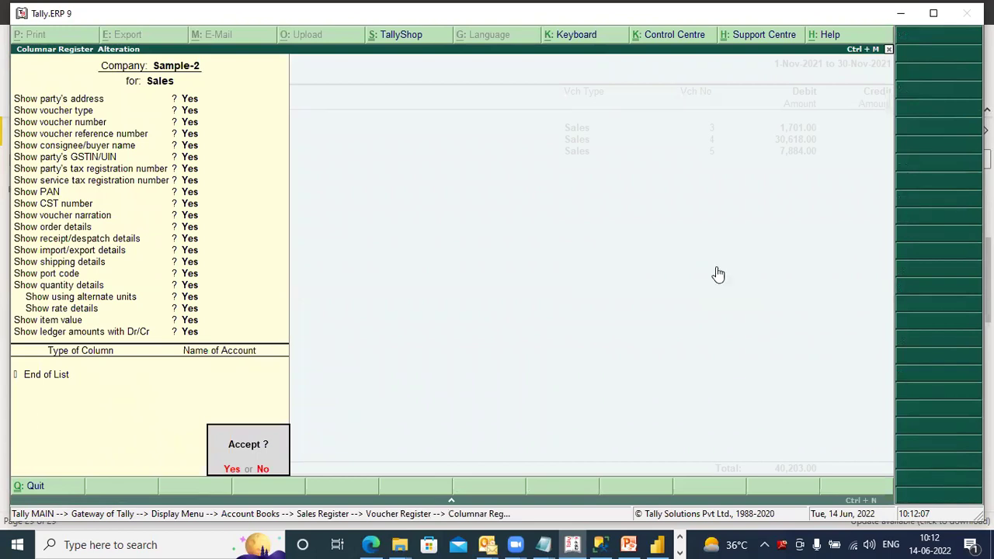
key(Return)
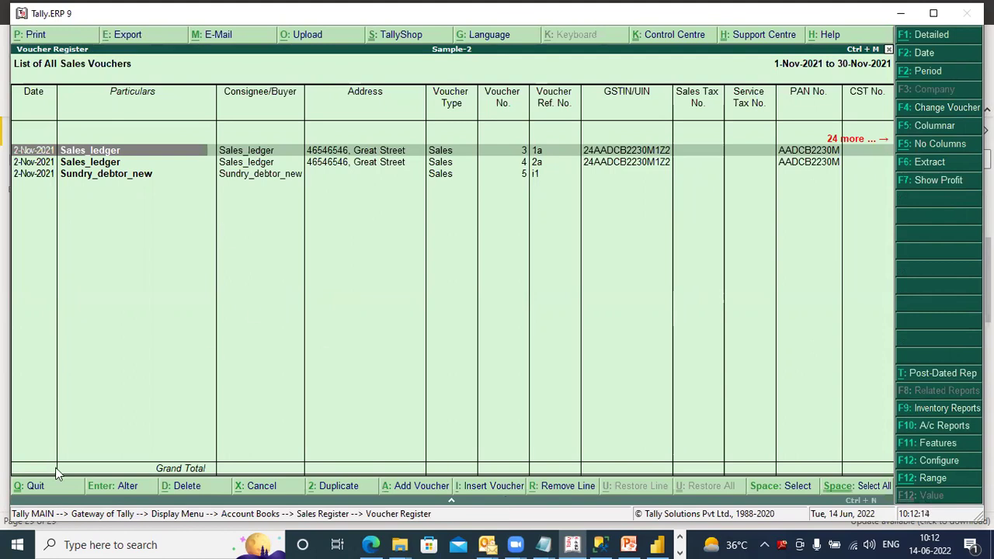
Step: Go back to the account books and open the February 2022 voucher list of the Purchase Register
double_click(44, 486)
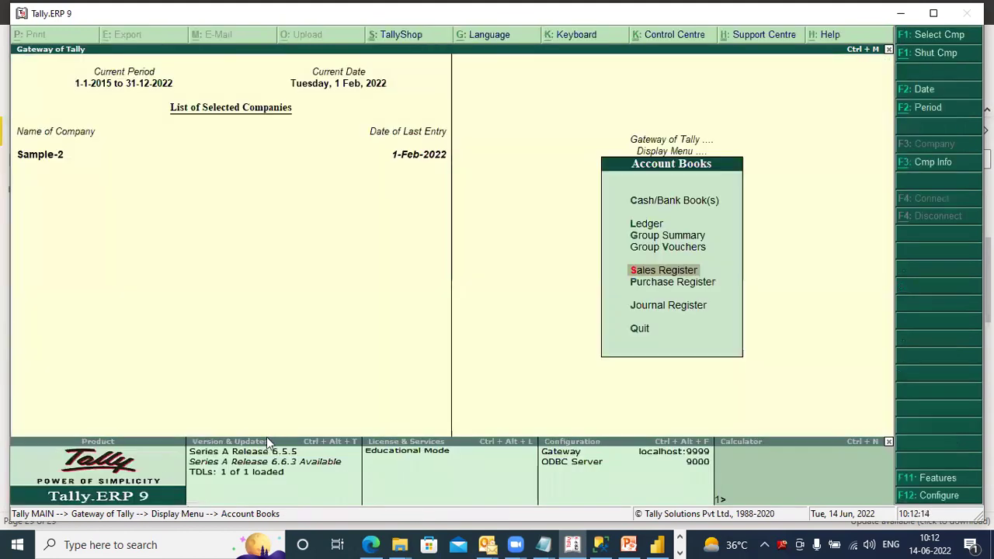
click(682, 287)
click(681, 282)
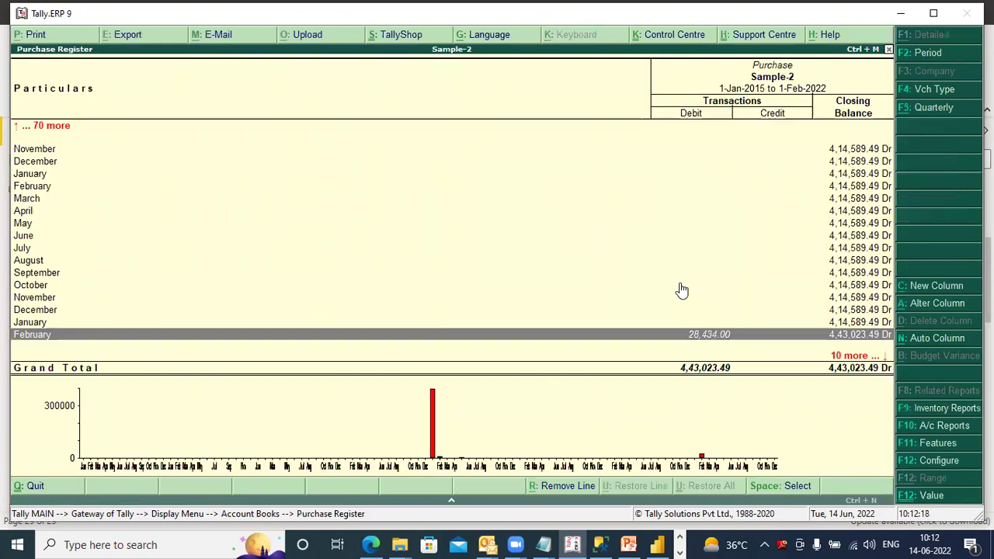
key(Return)
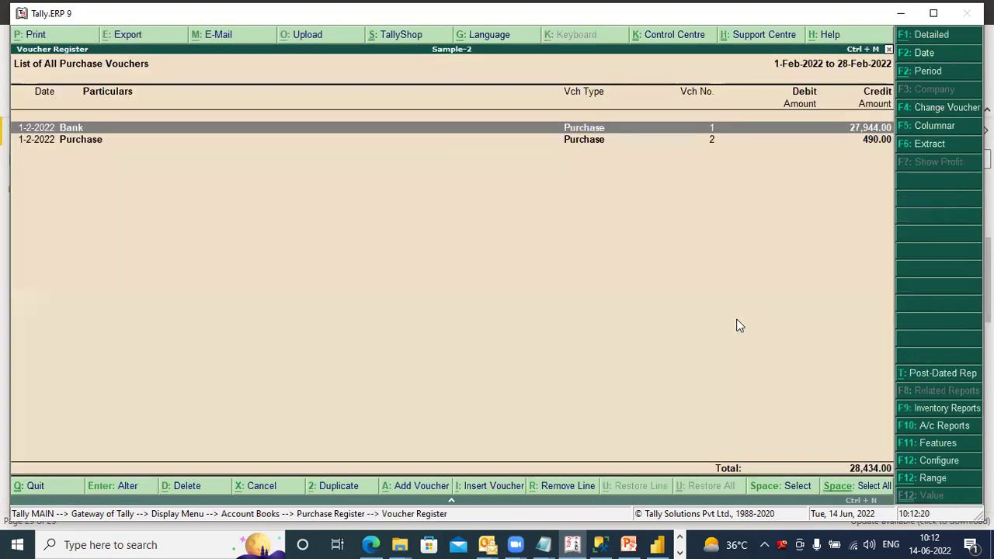
Step: Display the February purchase vouchers in columnar view, keeping every detail option at Yes and adding no extra columns
click(913, 132)
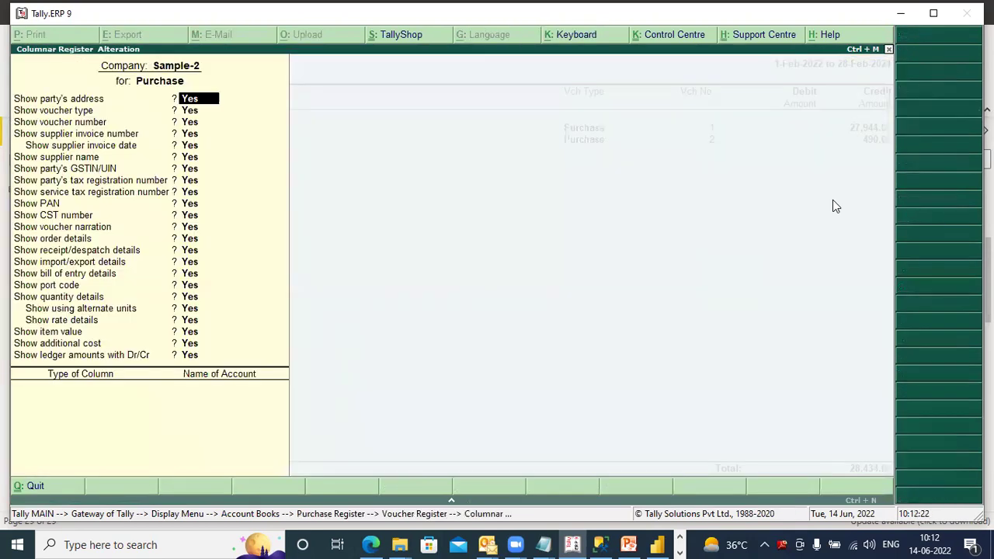
key(Return)
key(Return)
key(Return)
key(Return)
key(Return)
key(Return)
key(Return)
key(Return)
key(Return)
key(Return)
key(Return)
key(Return)
key(Return)
key(Return)
key(Return)
key(Return)
key(Return)
key(Return)
key(Return)
key(Return)
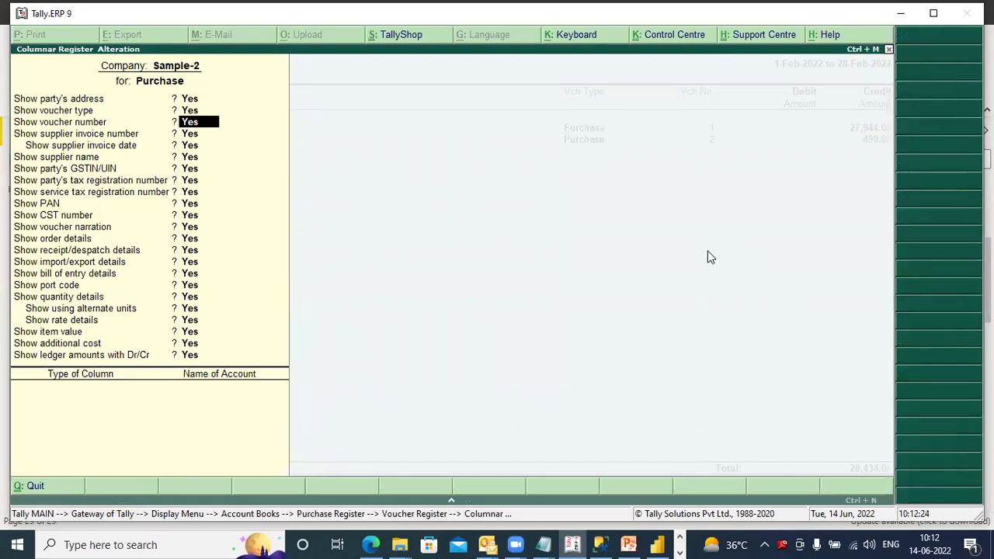
key(Return)
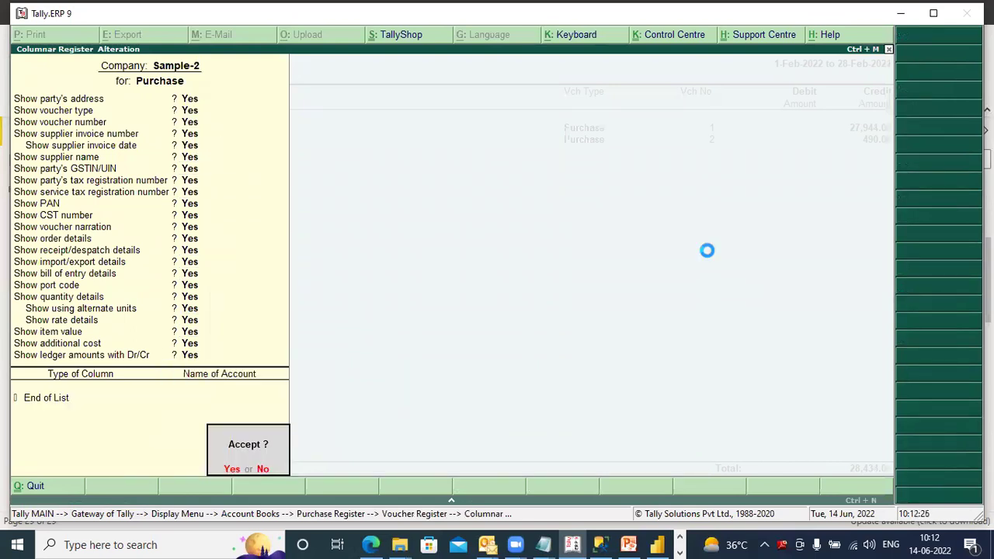
key(Return)
key(Return)
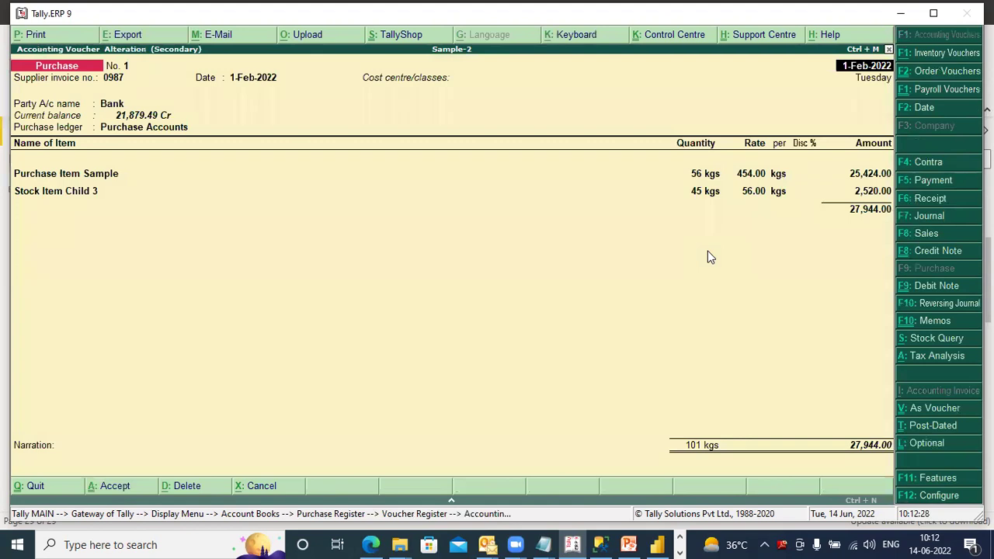
click(31, 484)
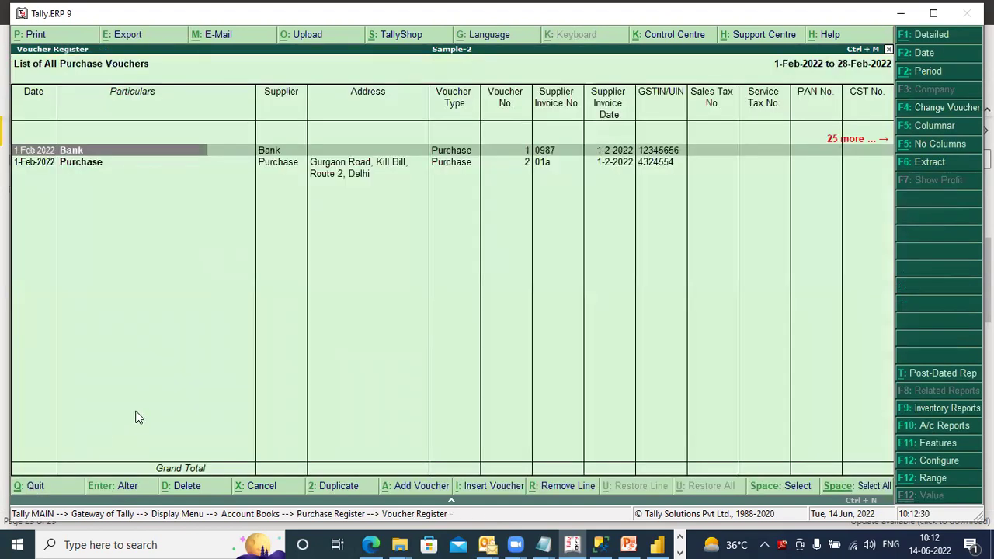
Step: Switch to Power BI Desktop and expand the Ledger_view table to list its fields
click(657, 544)
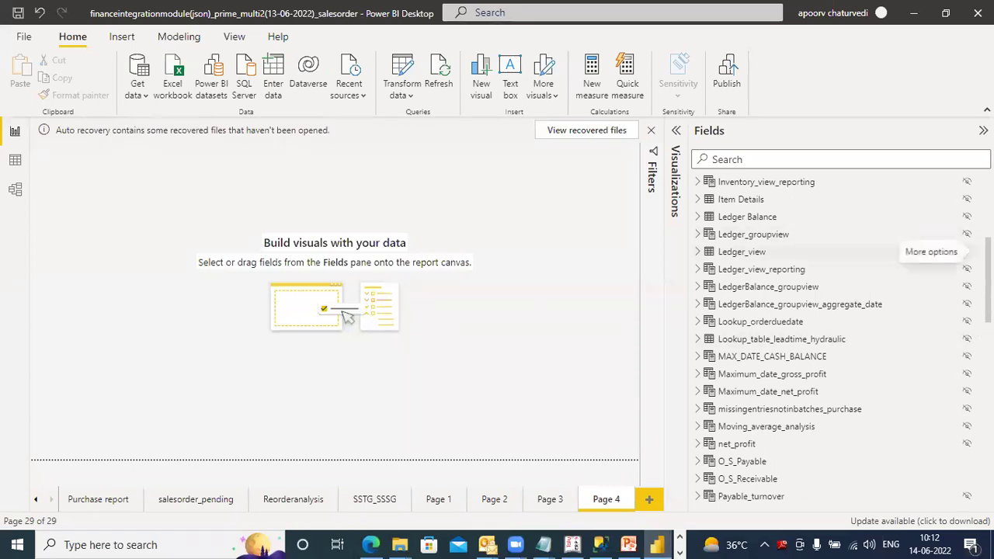
scroll(942, 247, down, 1)
scroll(942, 247, down, 2)
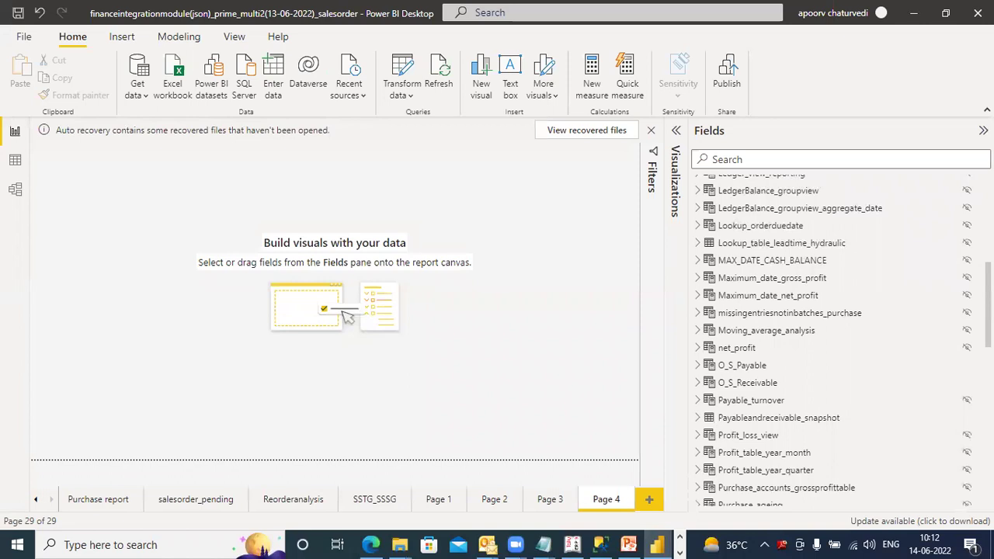
scroll(831, 340, up, 3)
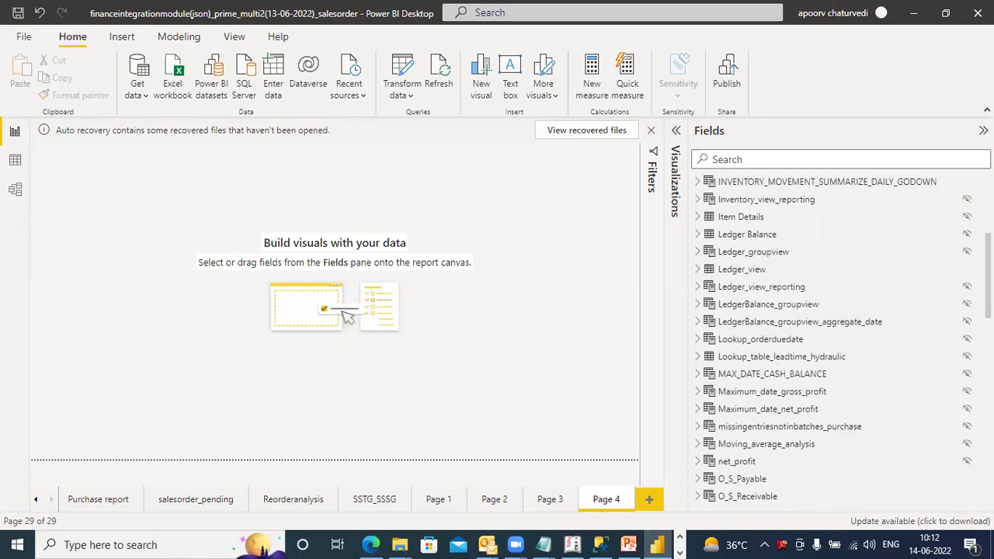
click(698, 270)
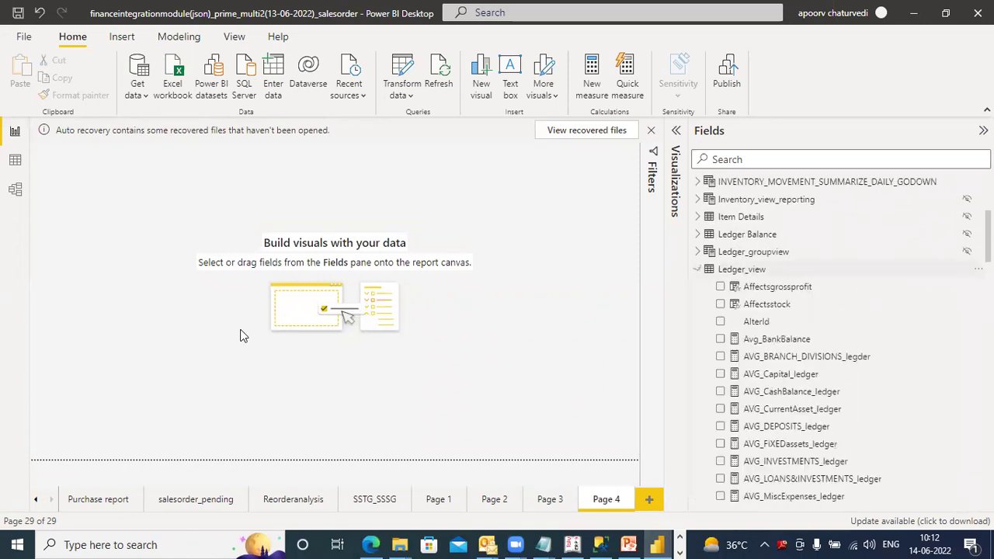
Step: Add an empty table visual to the blank report page and place it in the middle of the canvas
click(679, 132)
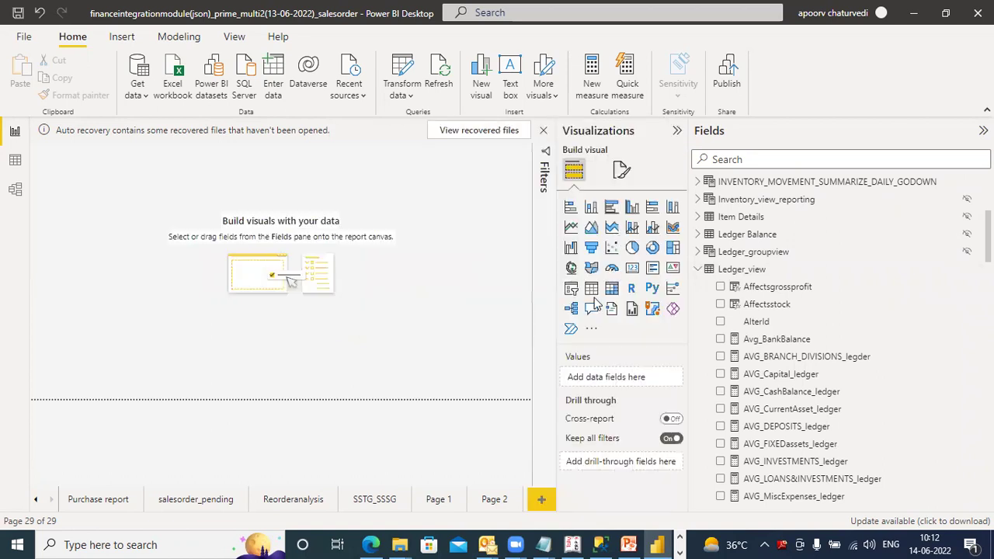
click(591, 288)
drag(138, 240, 330, 317)
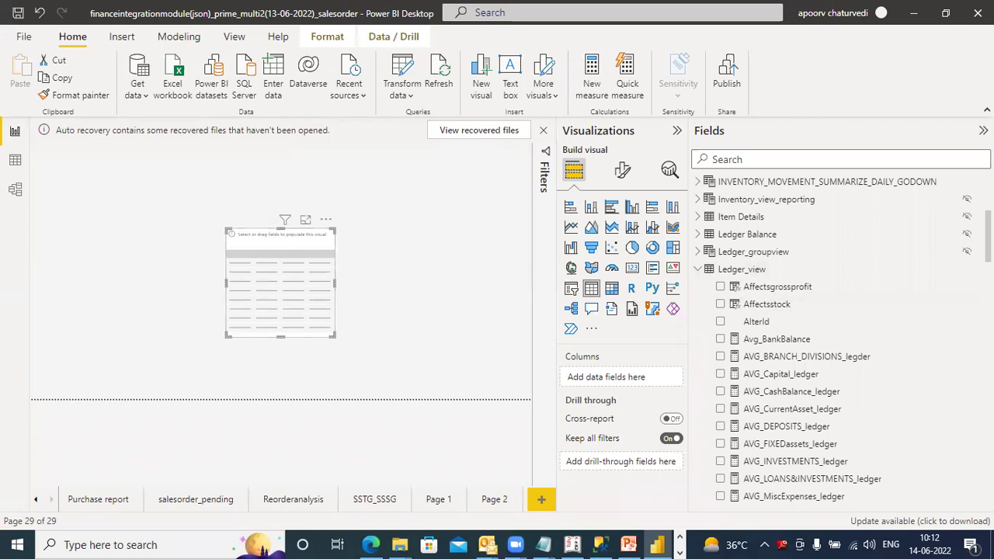
Step: Add the CompanyName, CostcategorynameLedger and Costcentrename fields from Ledger_view to the table visual
scroll(839, 342, down, 4)
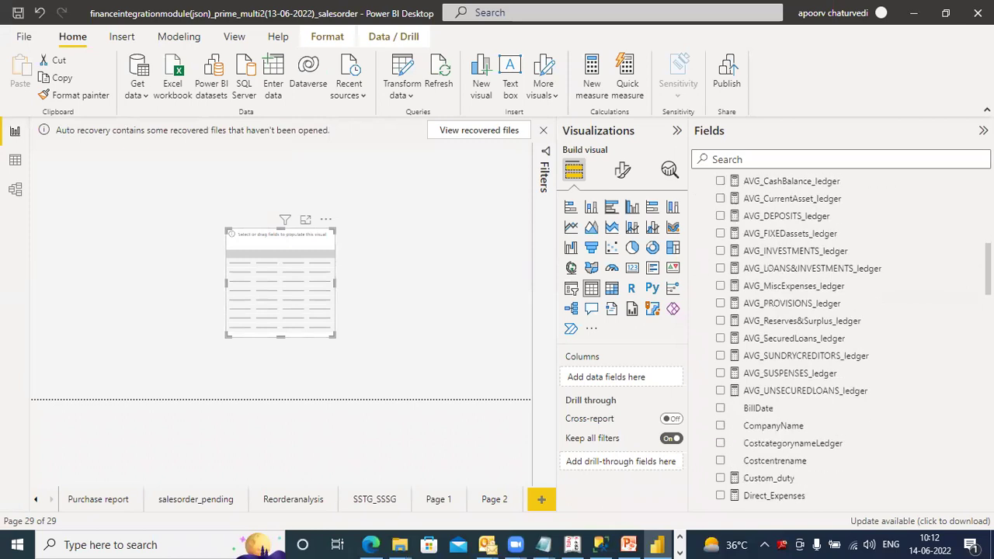
click(720, 425)
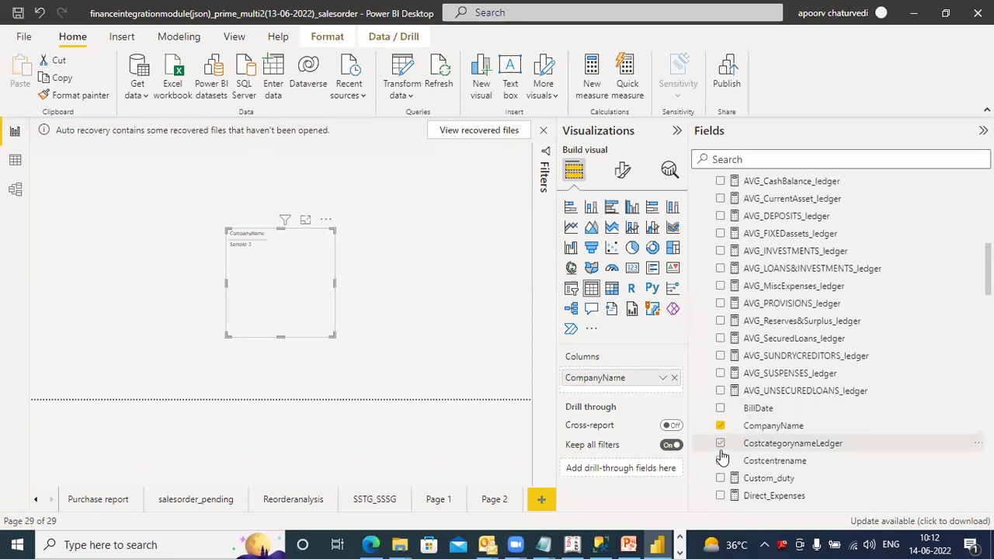
click(720, 443)
click(720, 461)
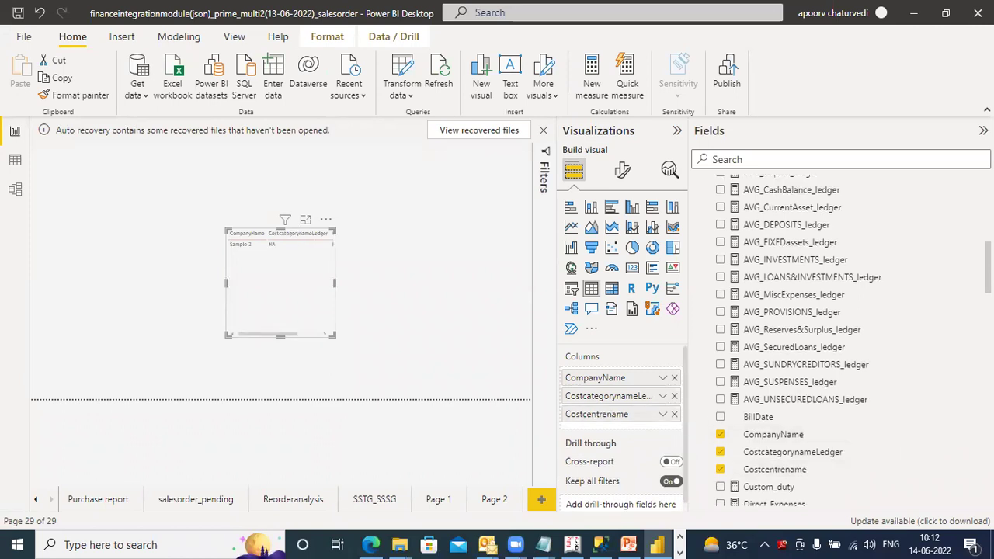
Step: Add the DocumentDate and DocumentNumber fields from Ledger_view to the table visual's columns
scroll(838, 342, up, 1)
scroll(839, 342, down, 3)
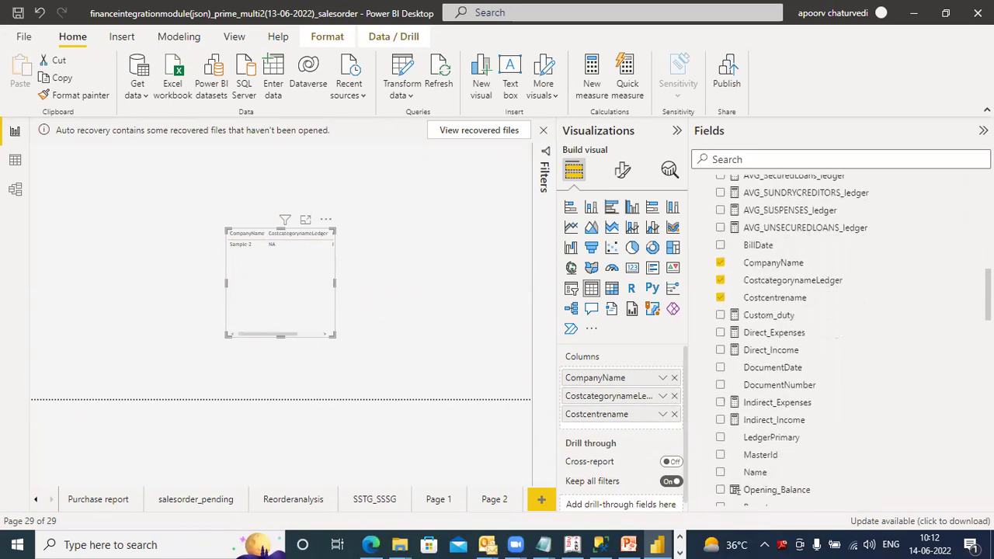
click(720, 367)
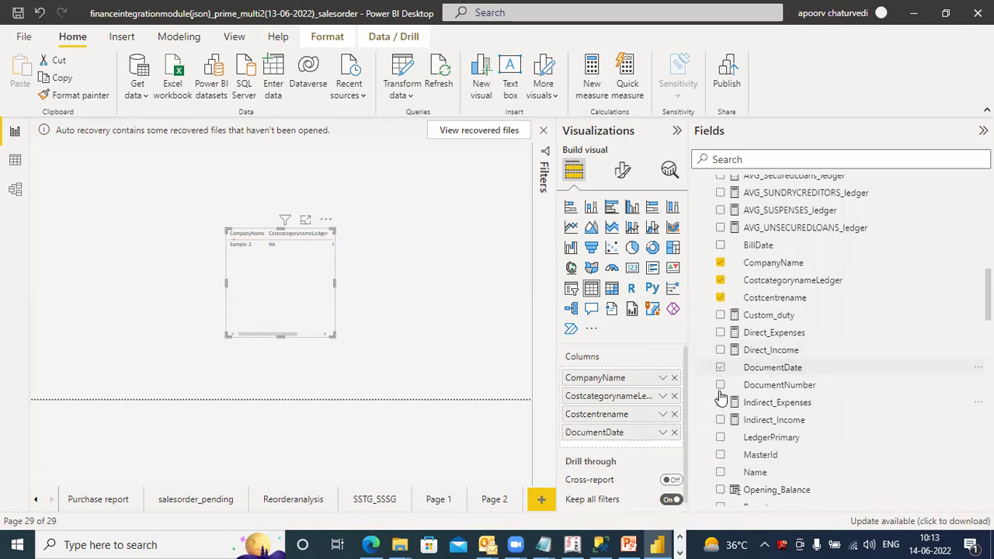
click(720, 385)
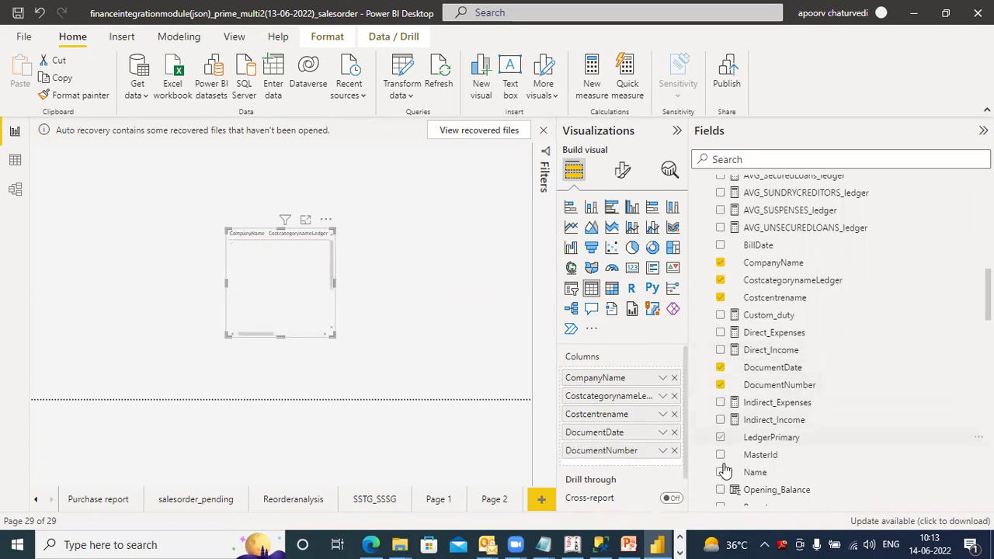
Step: Add the LedgerPrimary, partygstin, PARTYLEDGERNAME_sales and reference fields from Ledger_view to the table visual
click(749, 472)
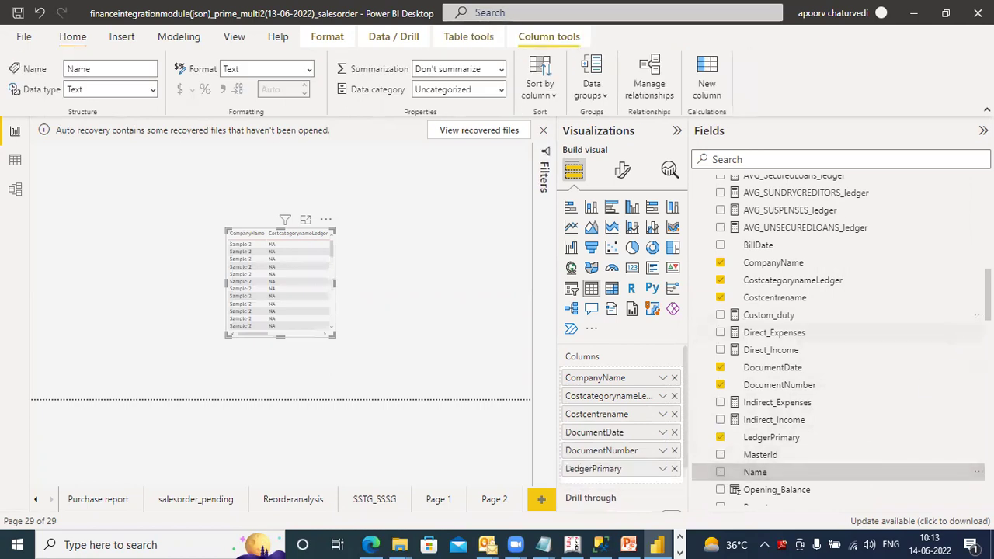
scroll(838, 340, down, 3)
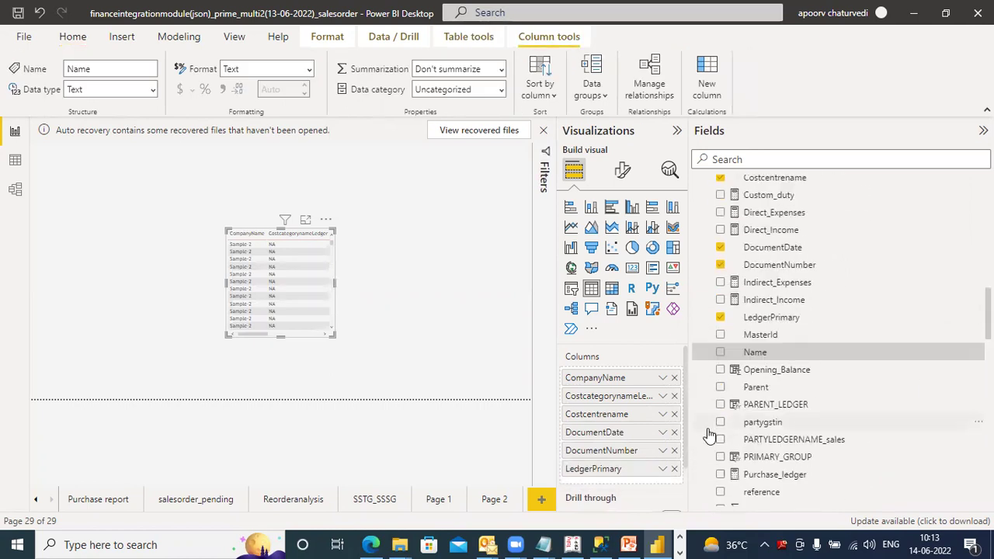
click(722, 423)
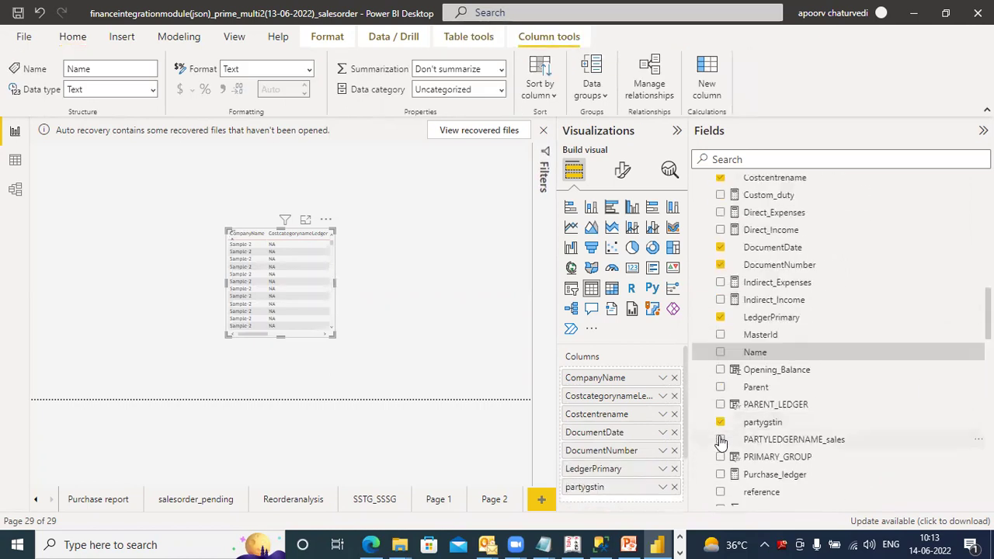
click(722, 441)
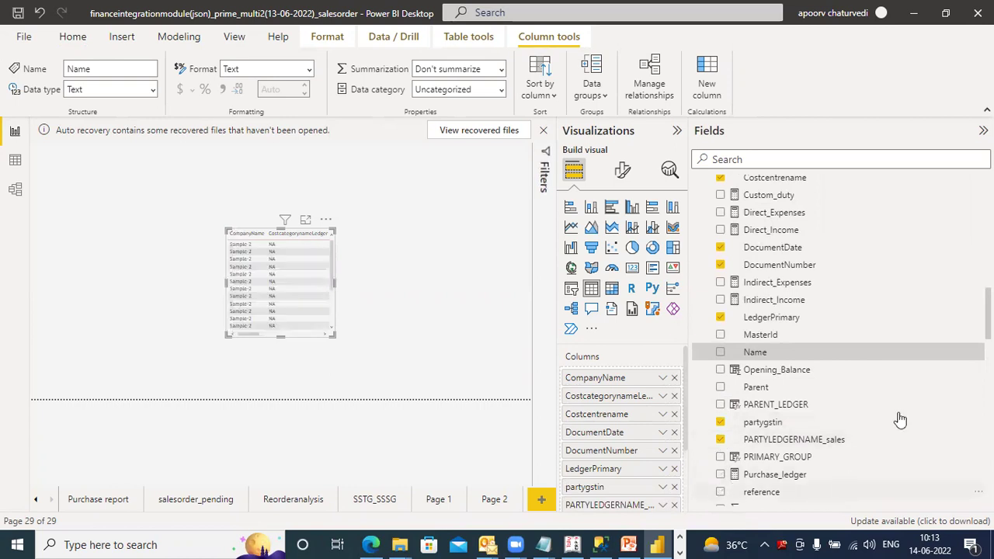
click(721, 491)
Step: Add the StateName, vouchertypeLedger and VoucherTypeParent fields and the Sales_ledger measure to the table visual
scroll(720, 466, down, 3)
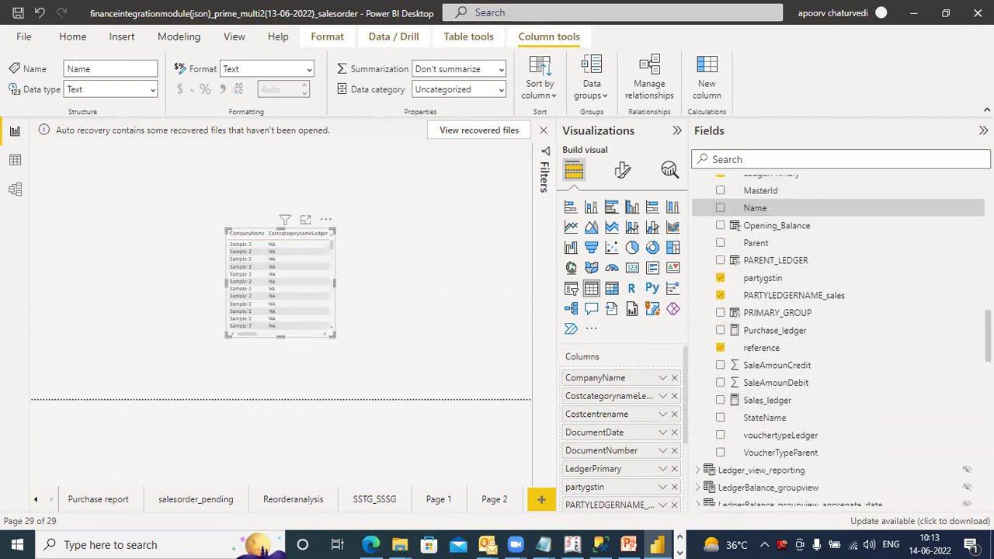
click(720, 420)
click(722, 400)
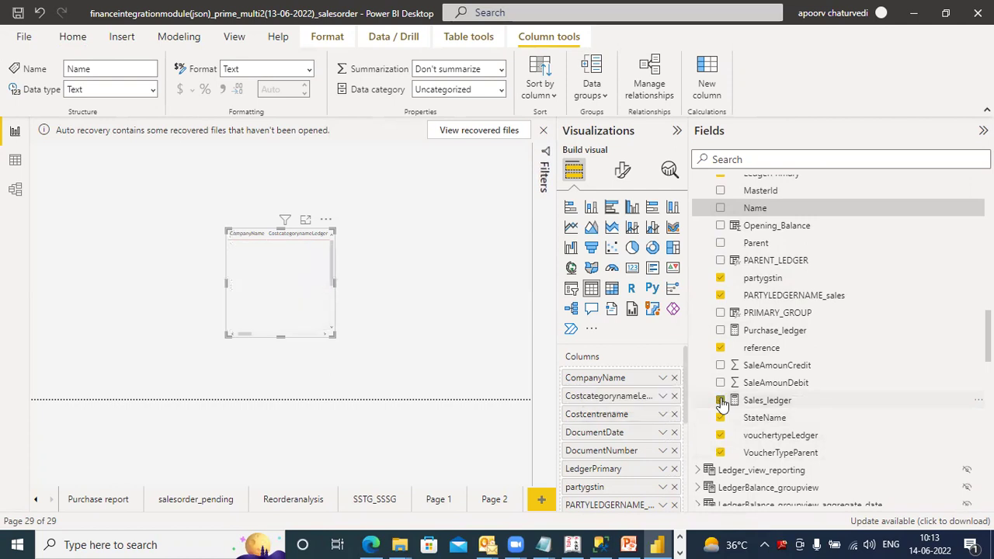
Step: Enlarge the table visual to span the full page width and add the Purchase_ledger measure from Ledger_view
drag(330, 333, 529, 394)
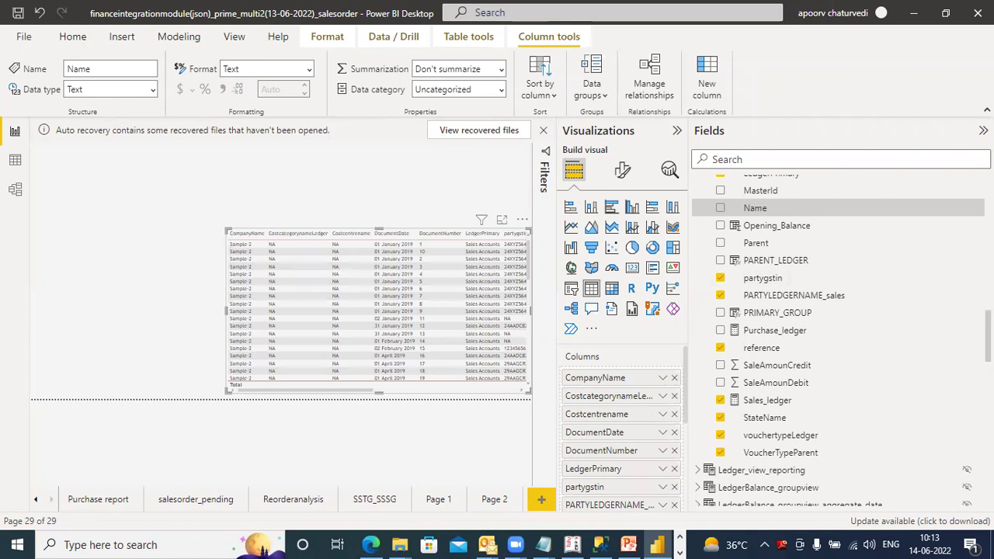
scroll(973, 331, up, 5)
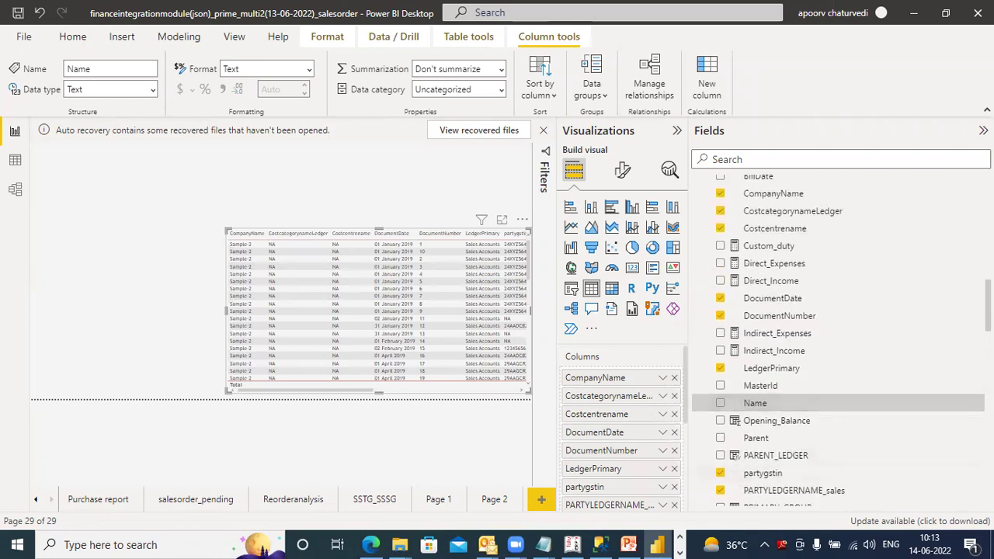
scroll(839, 403, down, 7)
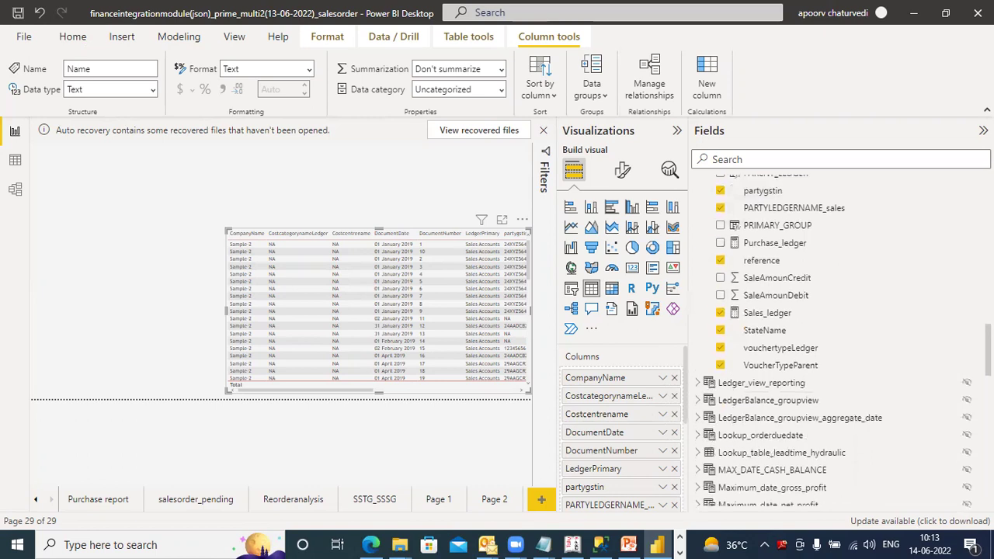
scroll(776, 389, up, 1)
click(720, 275)
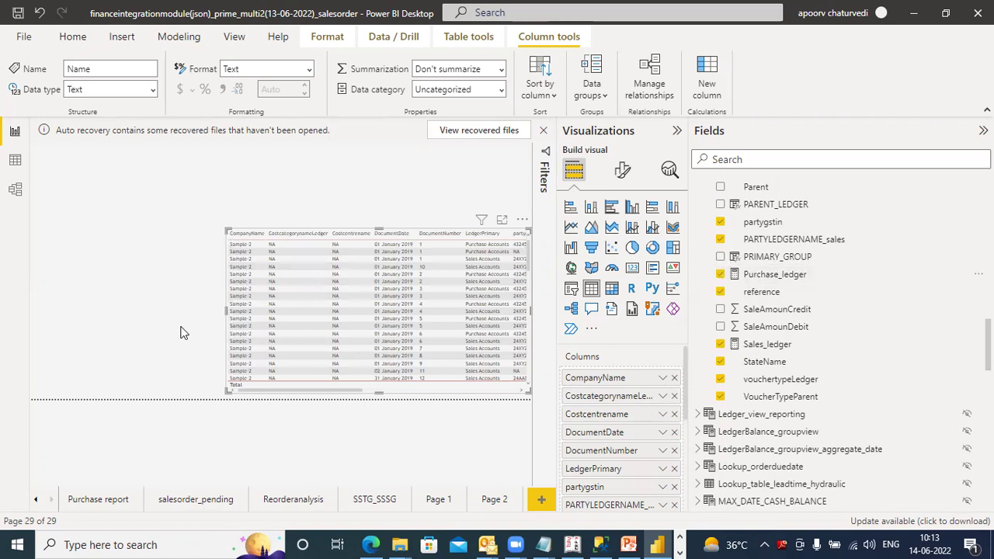
drag(224, 309, 2, 304)
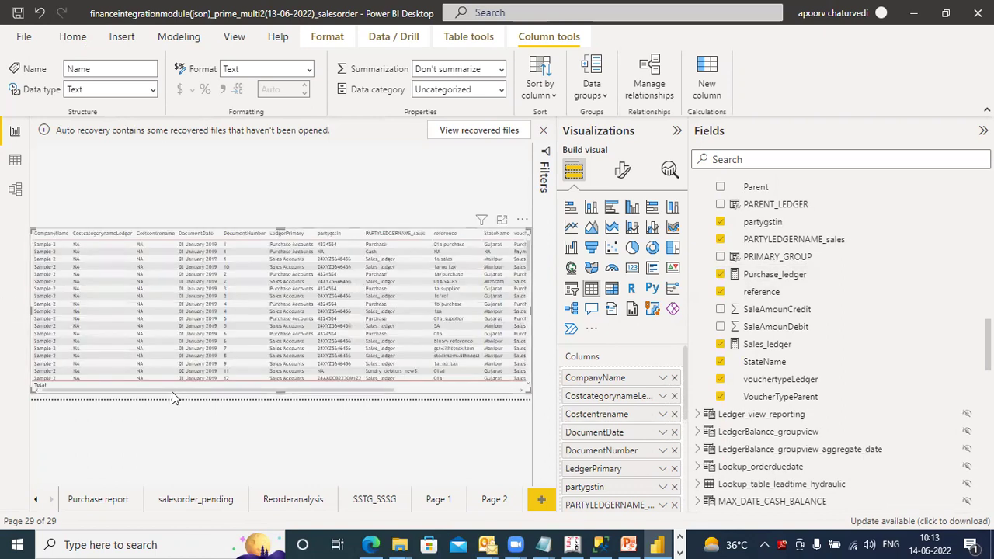
drag(380, 397, 511, 404)
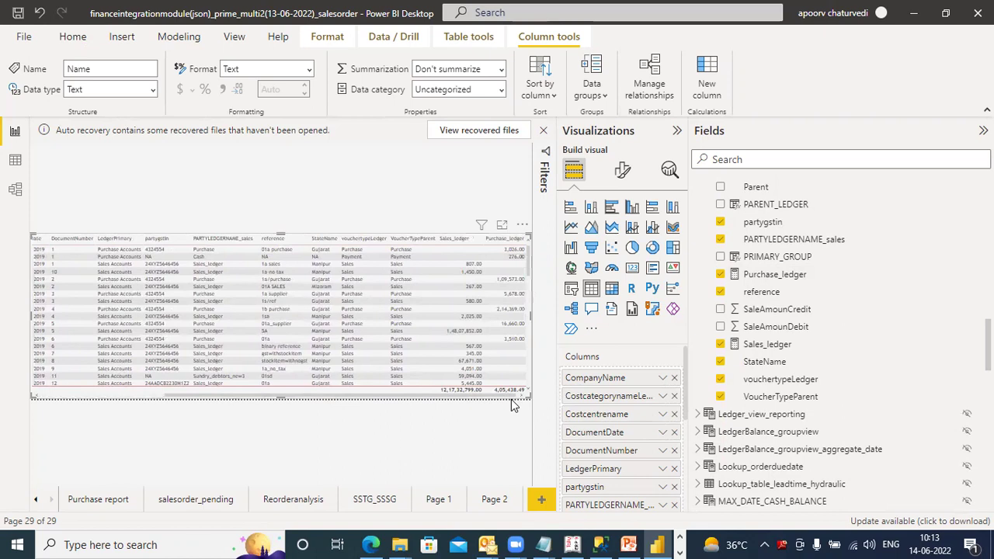
Step: Switch to Tally.ERP 9 and go back from the purchase voucher register to Account Books
click(572, 544)
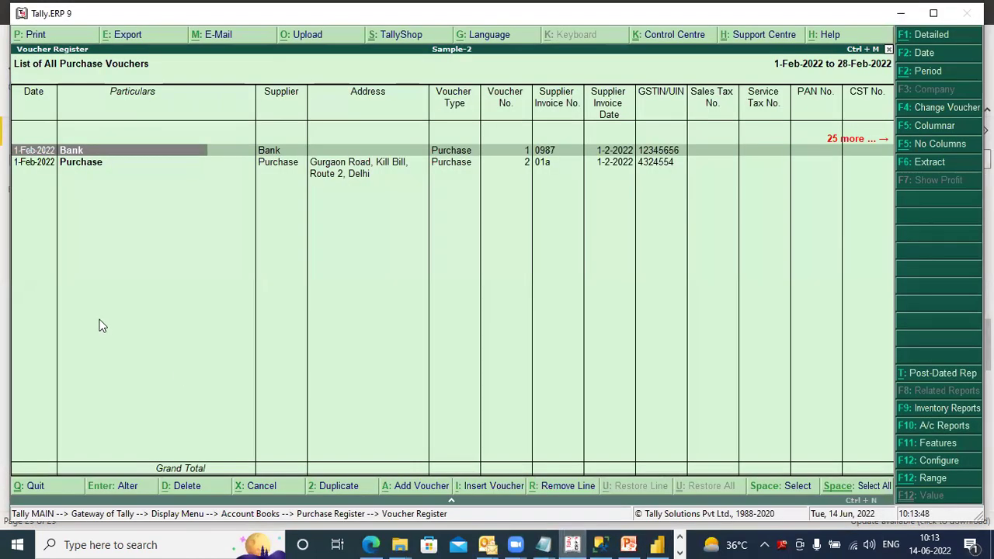
key(Escape)
key(Escape)
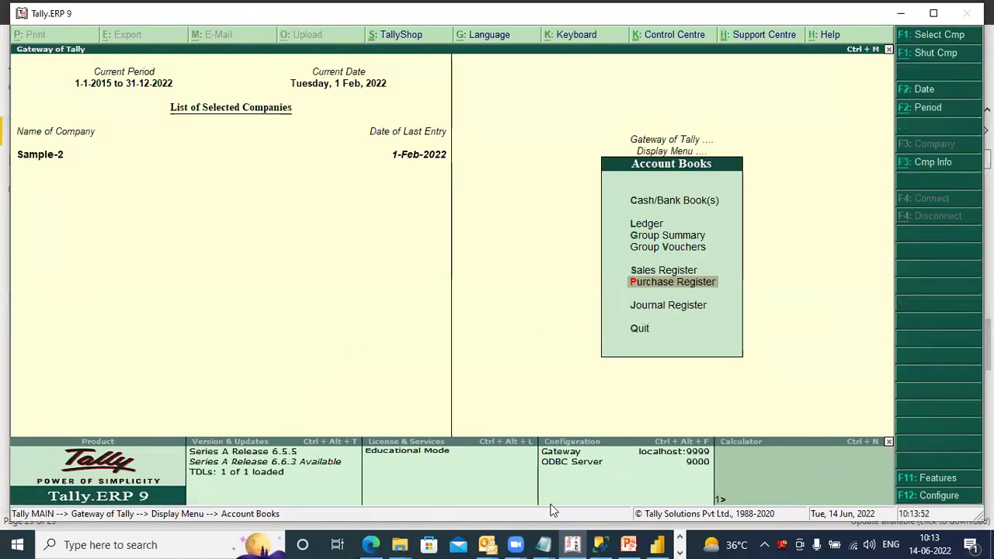
Step: Open Snipping Tool and capture a rectangular snip of Tally's Account Books list
click(679, 541)
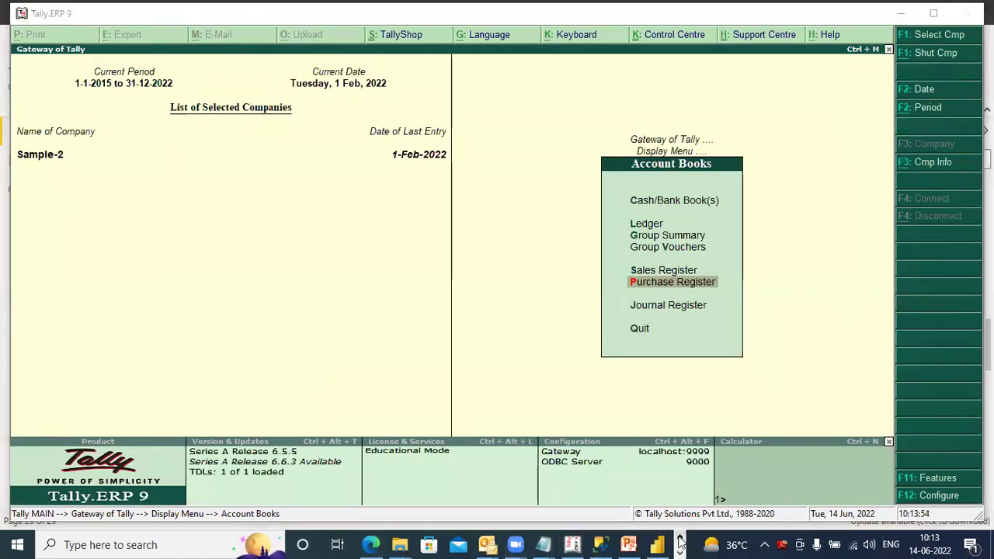
click(216, 542)
text(snipping)
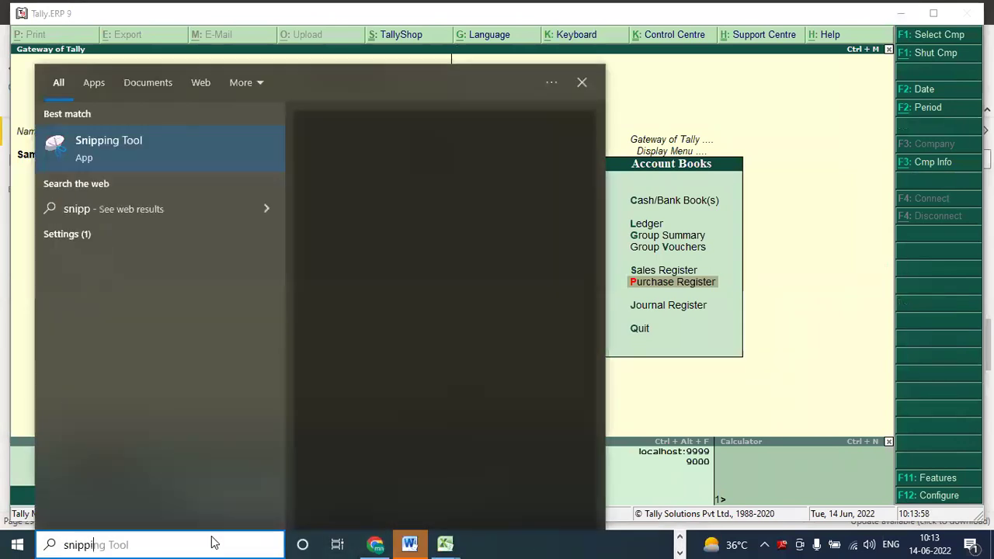
click(192, 155)
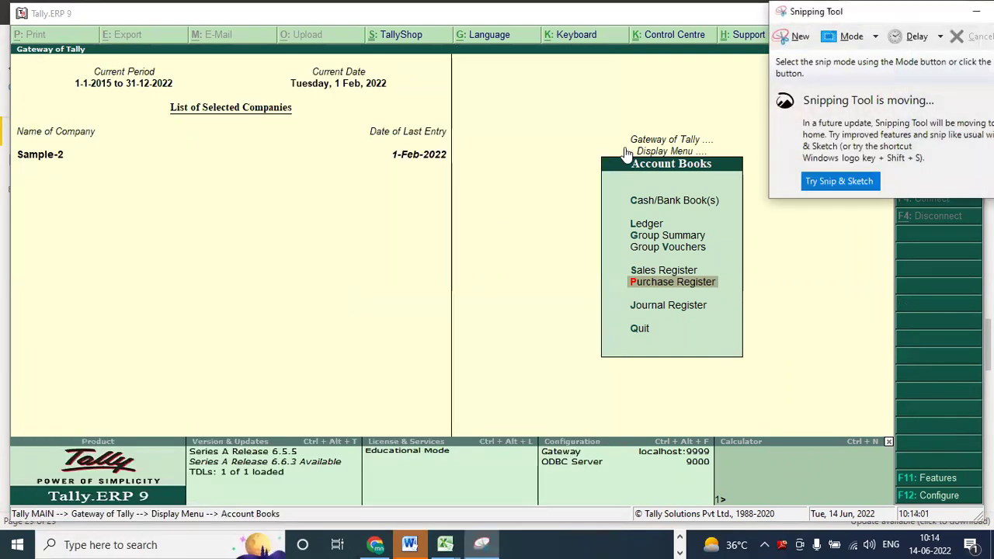
click(801, 35)
drag(555, 105, 860, 437)
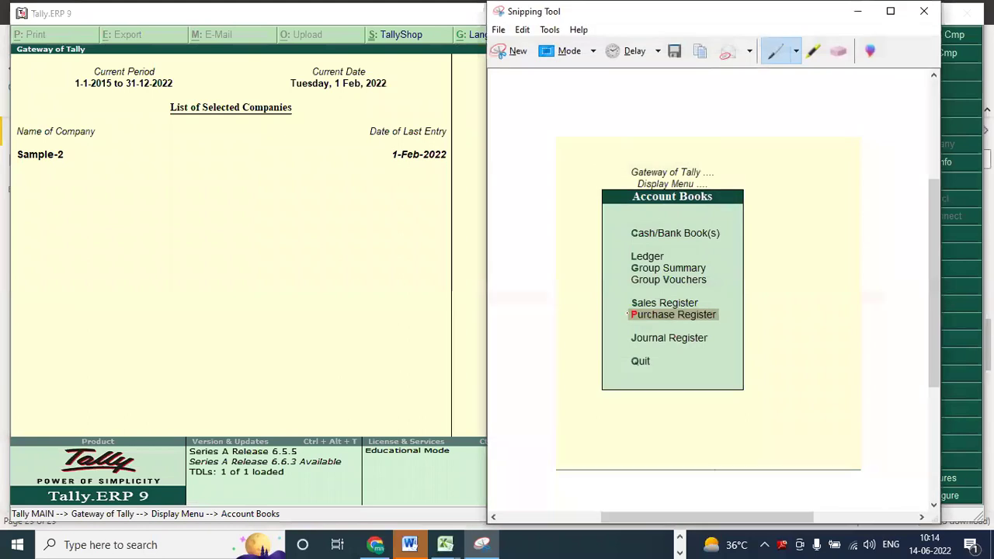
Step: Mark the Sales Register and Purchase Register entries in the snip with the yellow highlighter
click(814, 51)
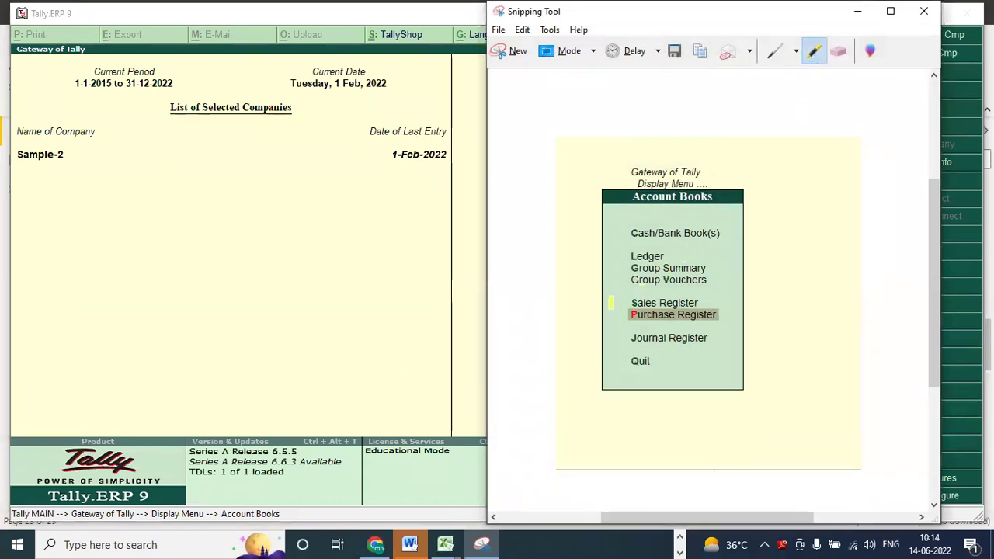
drag(610, 303, 703, 306)
drag(614, 314, 721, 315)
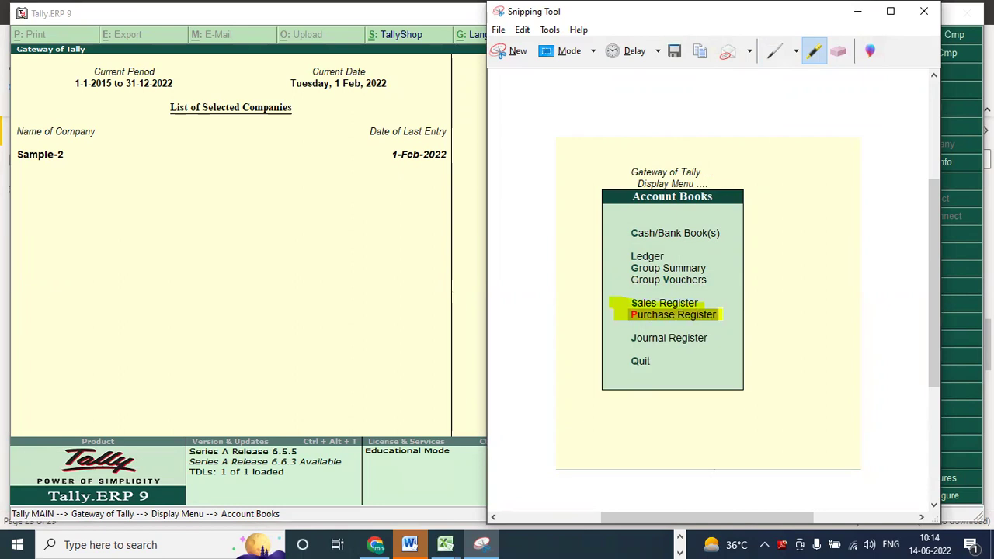
Step: Switch to Power BI Desktop and review the Sales_ledger and Purchase_ledger columns of the table visual
click(684, 543)
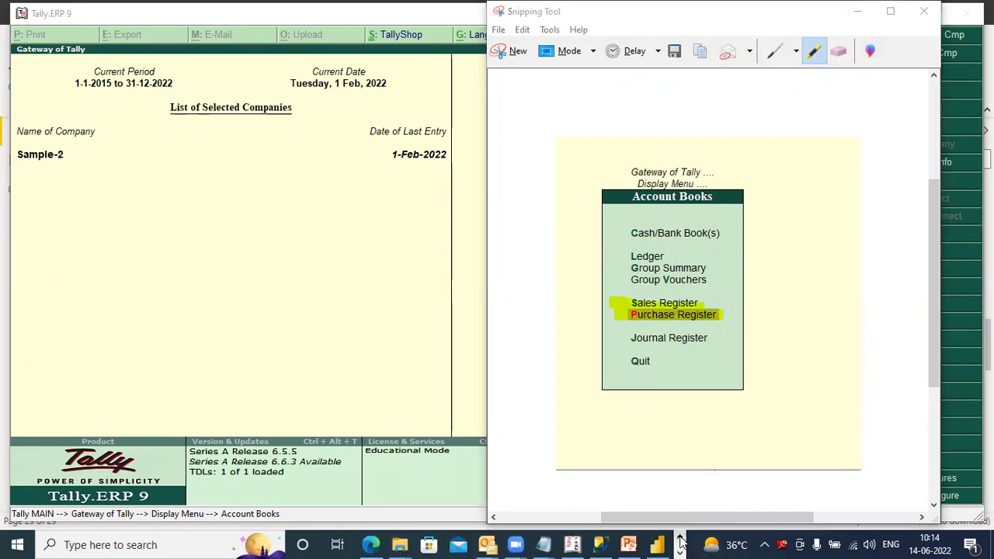
click(657, 543)
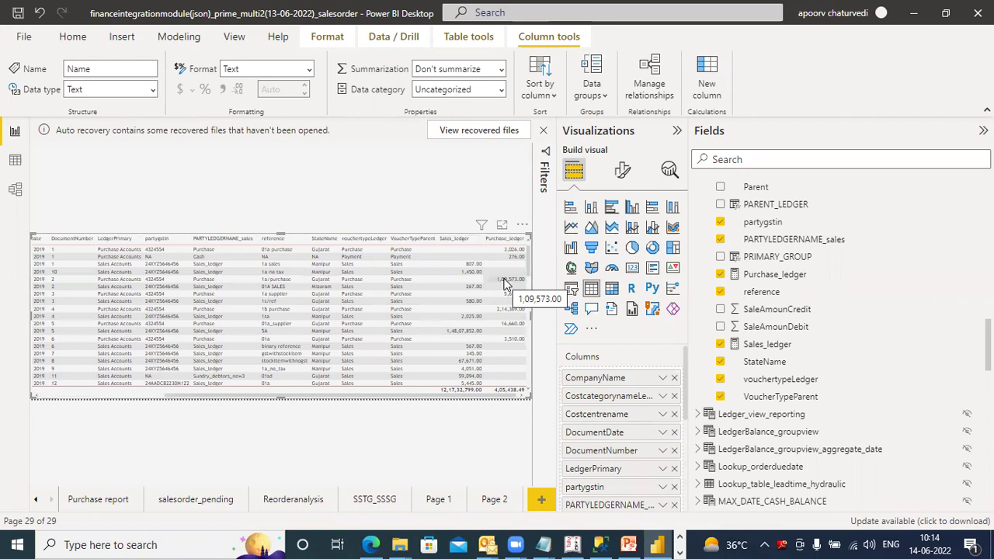
click(680, 541)
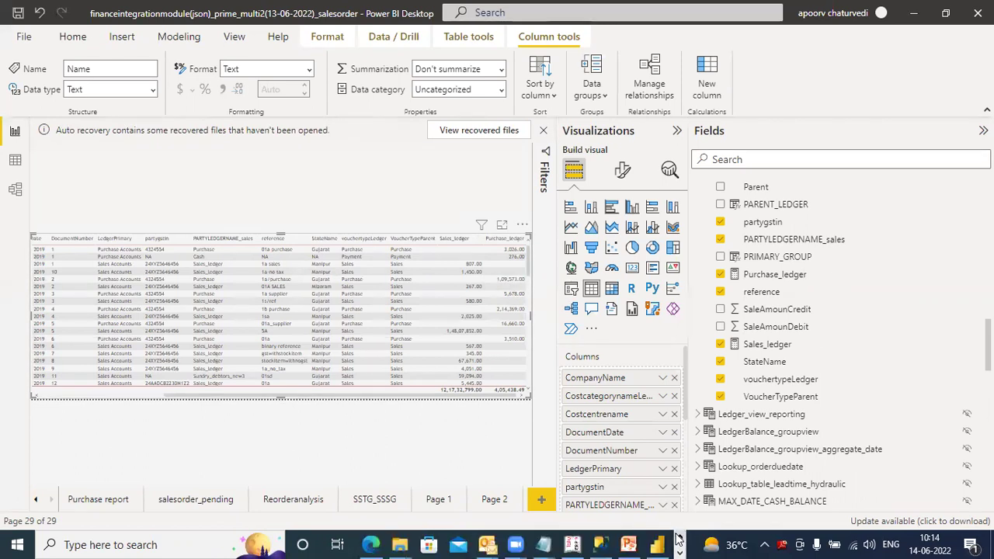
click(680, 540)
Step: Switch to Tally.ERP 9 and drill down from Cash/Bank Book(s) through Cash-in-Hand to the Cash ledger's monthly summary
click(575, 545)
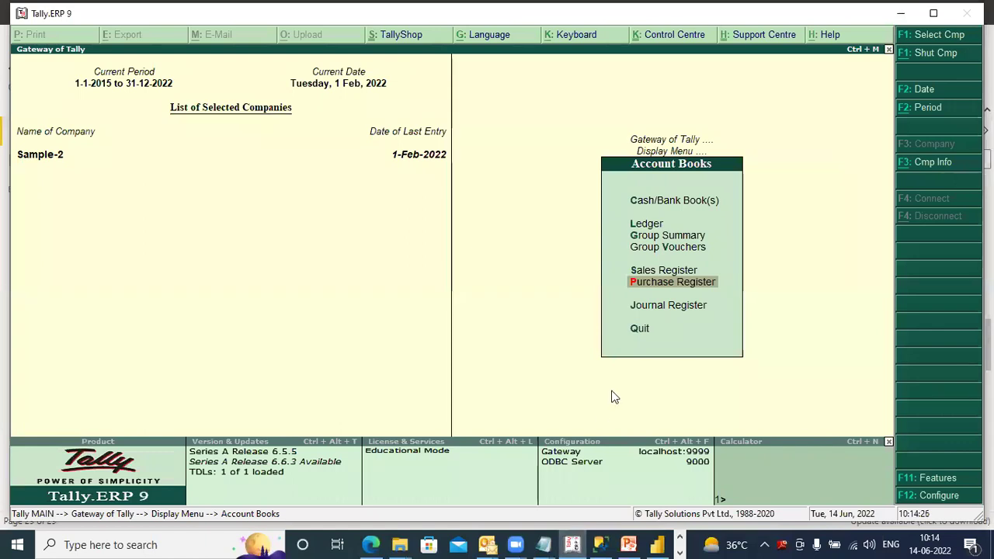
click(656, 210)
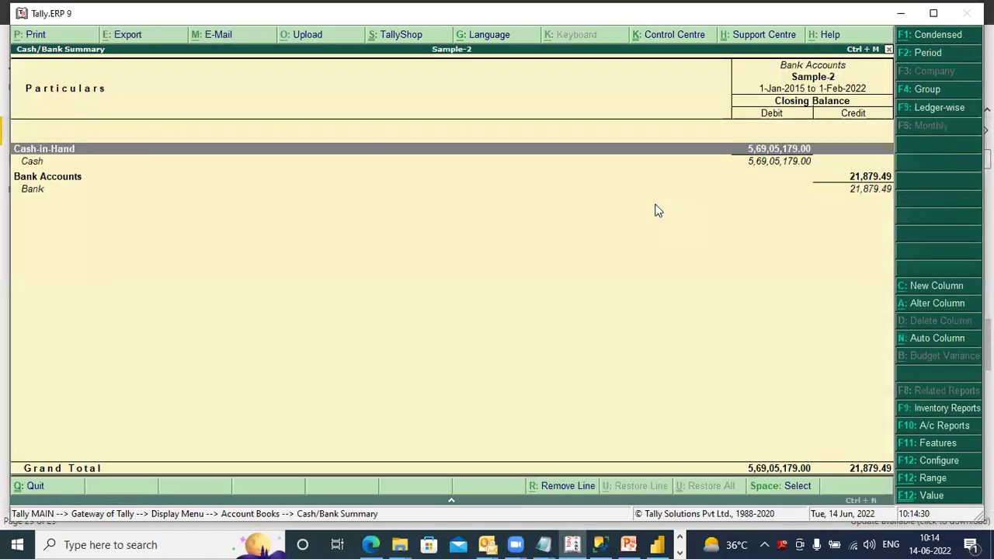
key(Return)
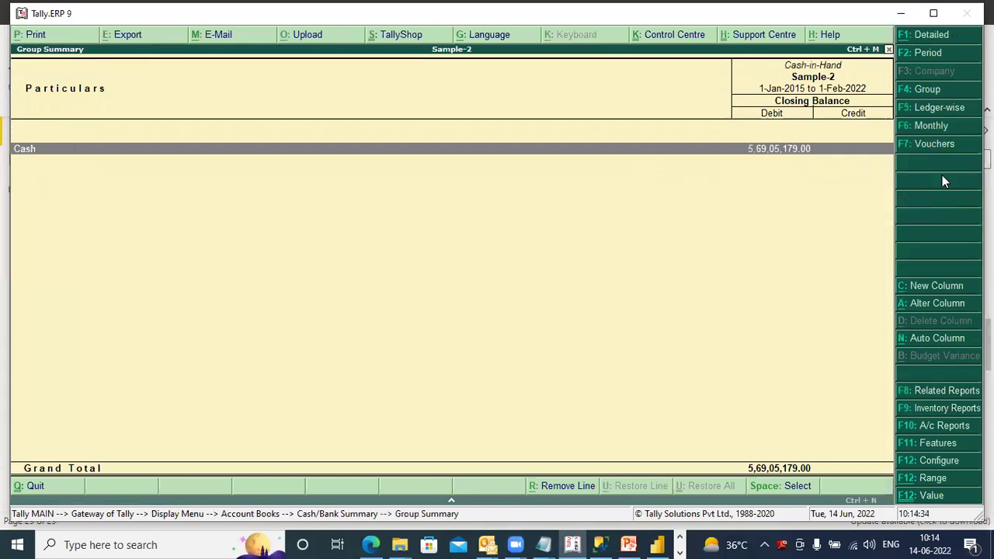
click(842, 152)
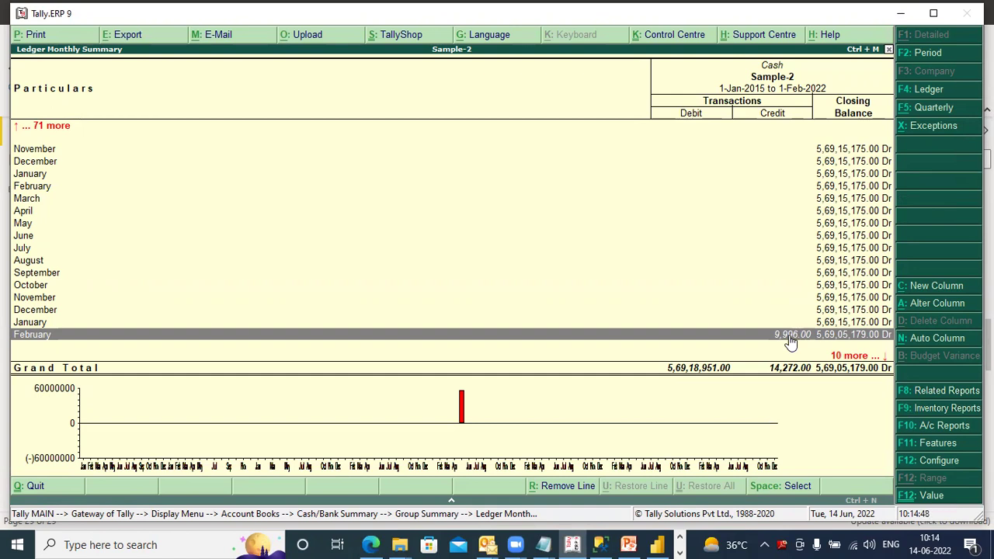
click(913, 340)
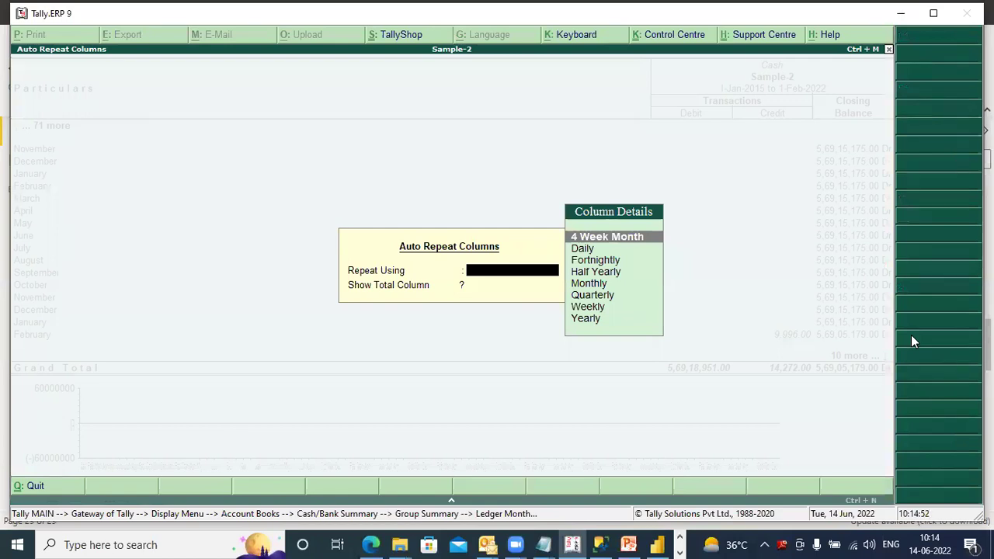
key(Escape)
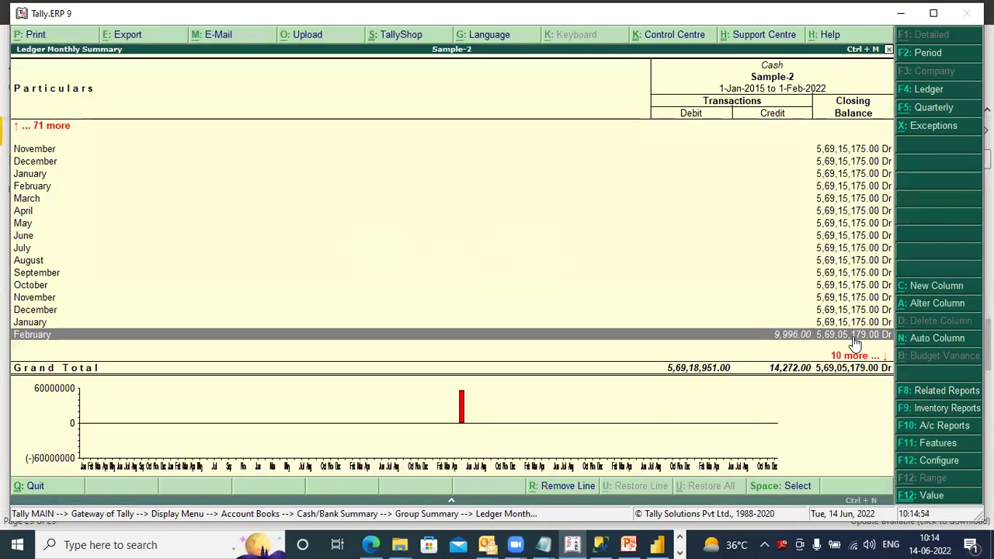
Step: Switch to Power BI Desktop and add the AVG_CashBalance_ledger measure to the table visual
click(657, 544)
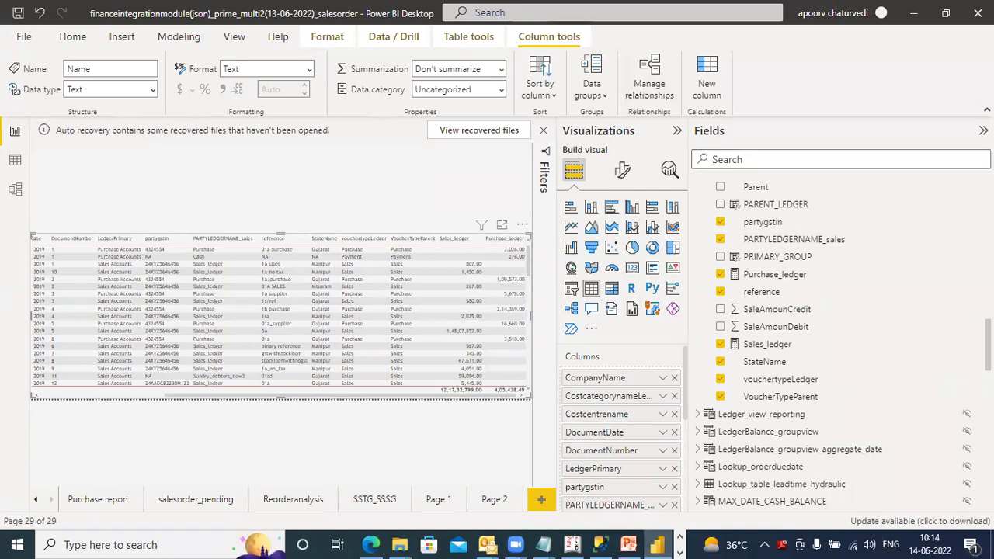
scroll(839, 342, up, 10)
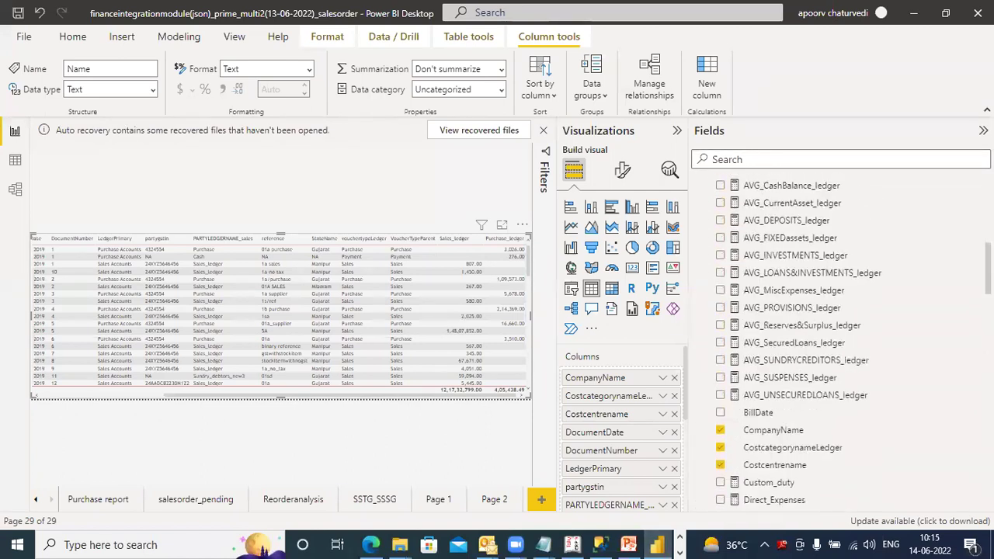
scroll(839, 341, up, 3)
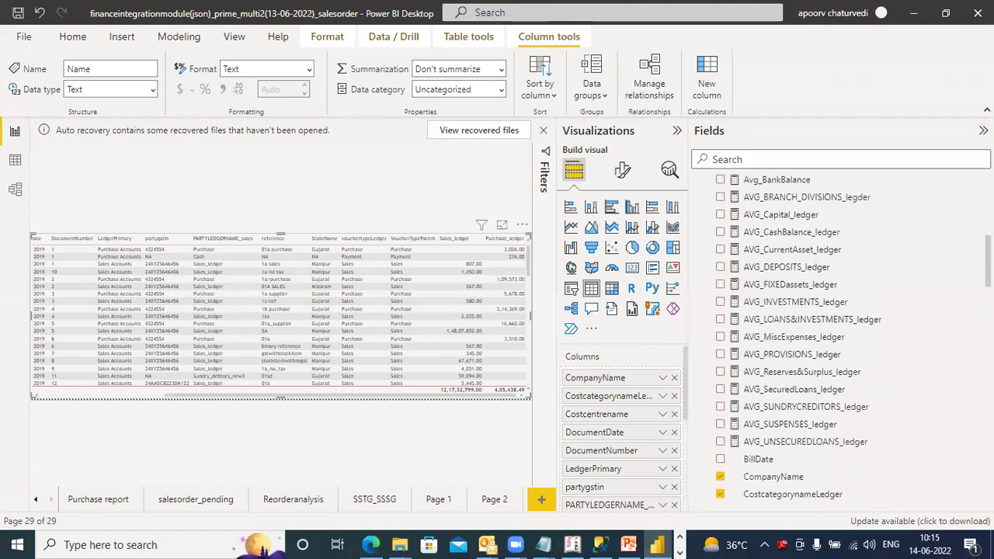
scroll(839, 342, up, 2)
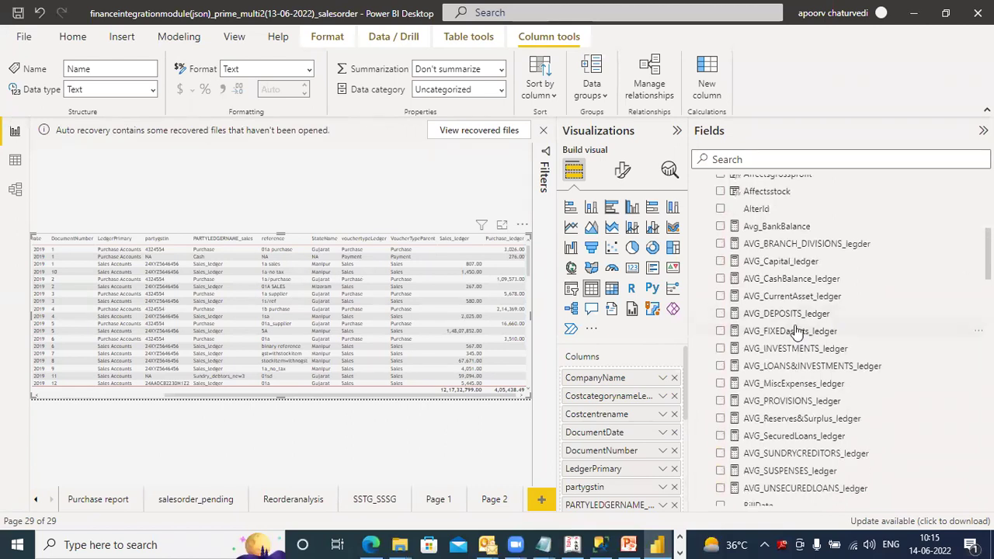
click(719, 279)
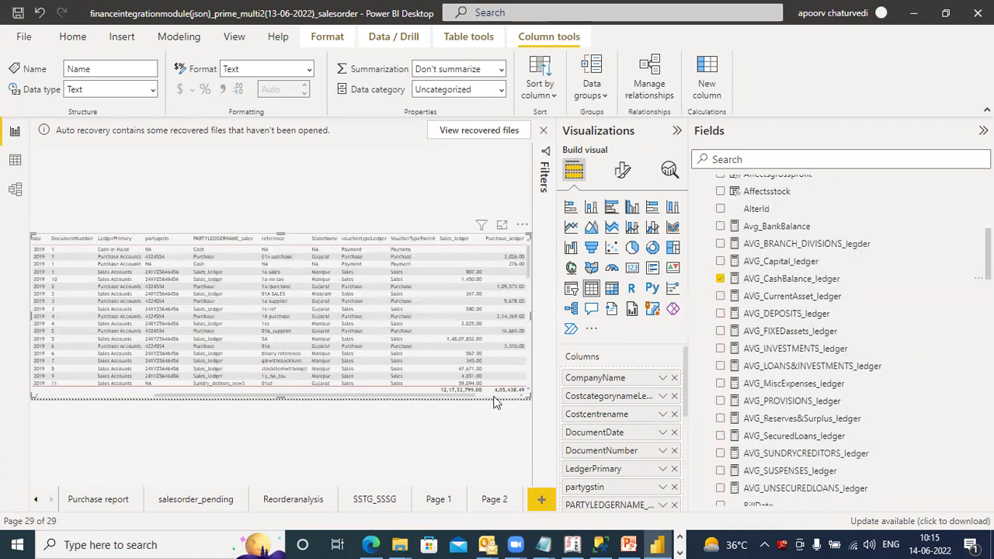
scroll(495, 402, right, 2)
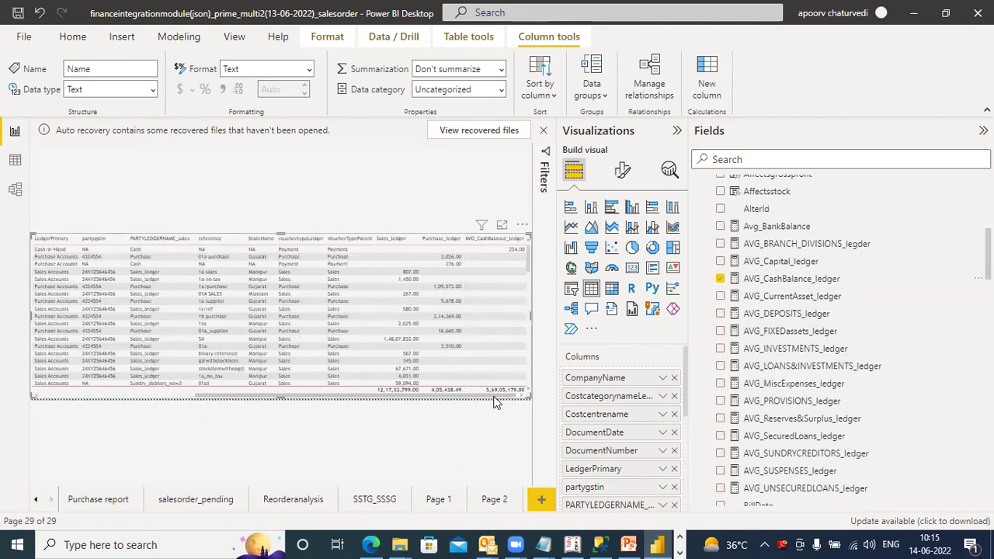
Step: Review the AVG_CashBalance_ledger column in the table visual and examine the measure's full DAX formula through its RETURN line
scroll(526, 265, down, 1)
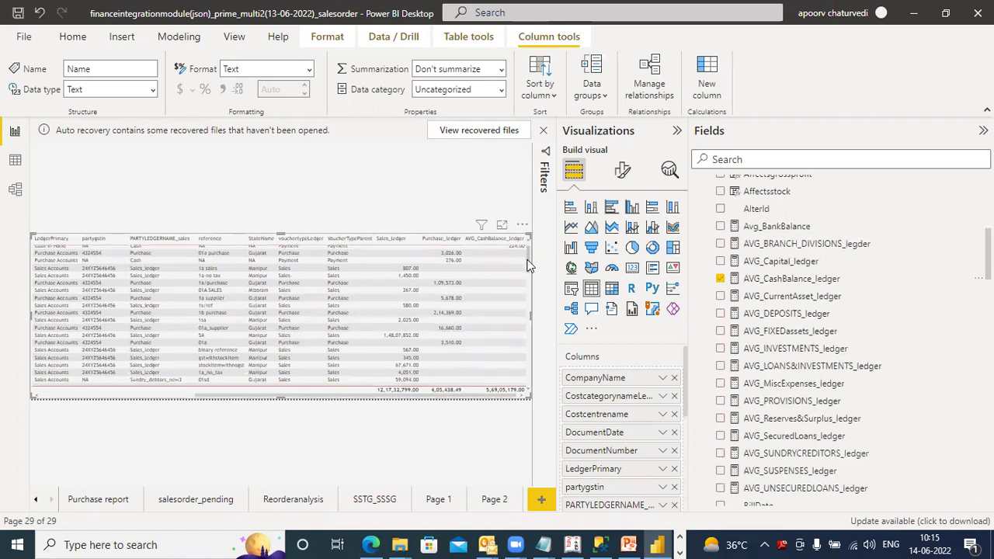
drag(527, 266, 528, 319)
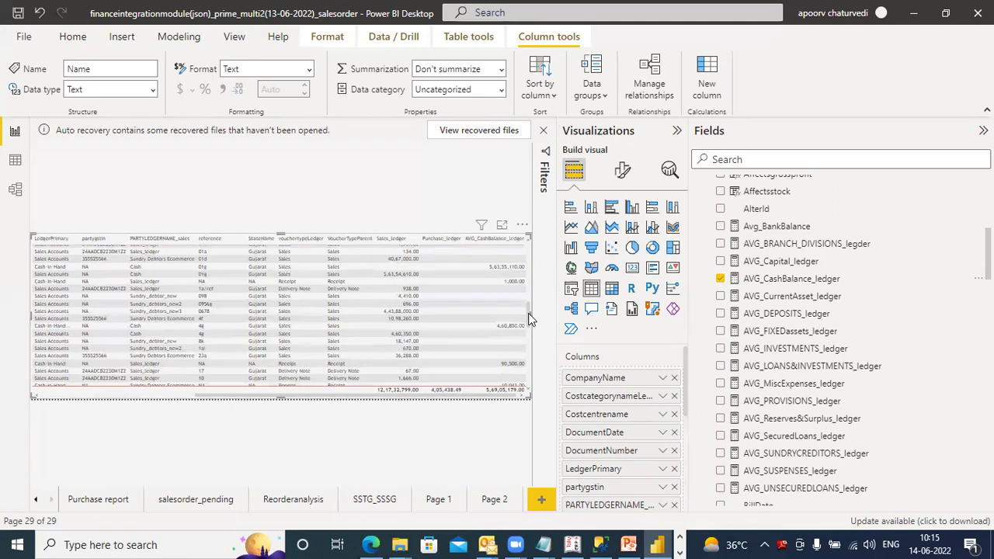
click(766, 281)
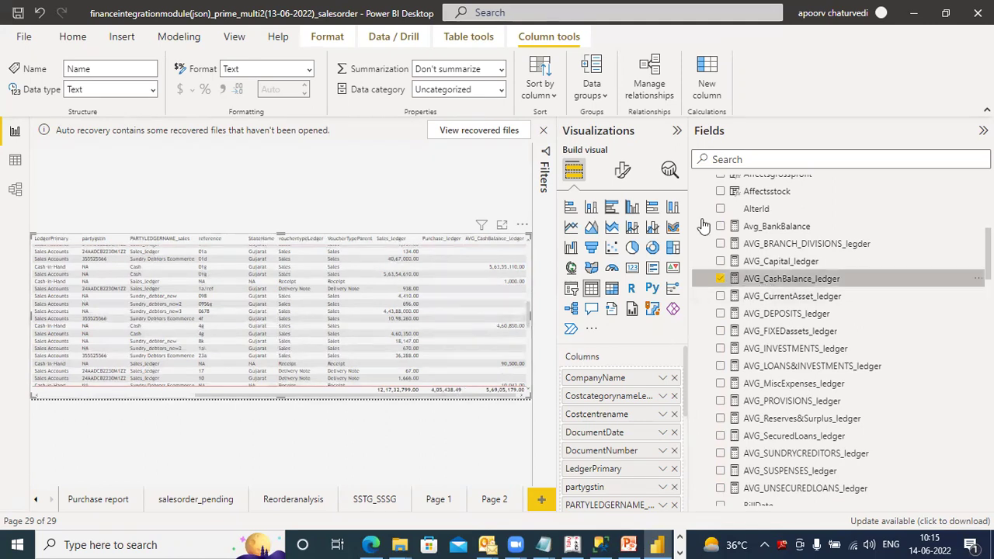
click(544, 156)
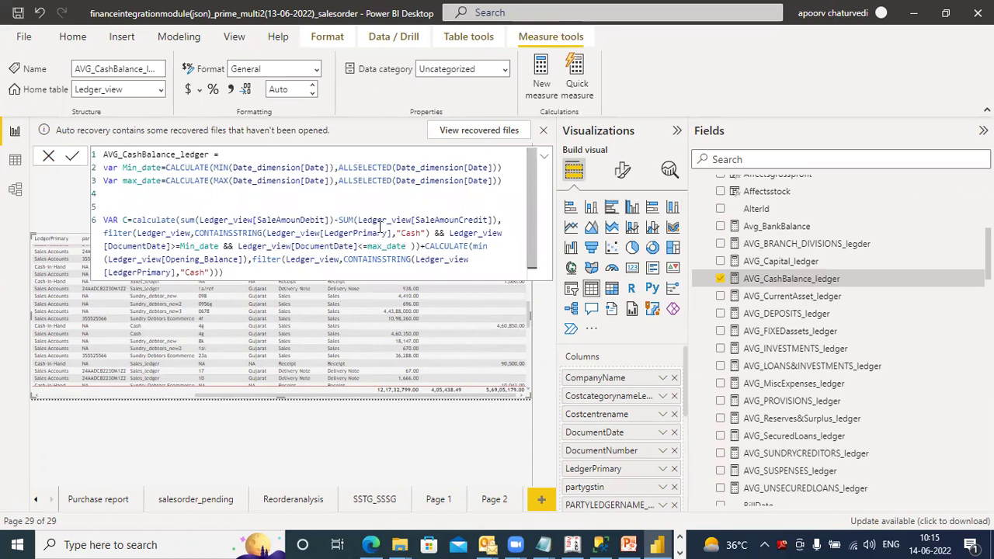
click(376, 276)
key(shift+Return)
text(RETURN C)
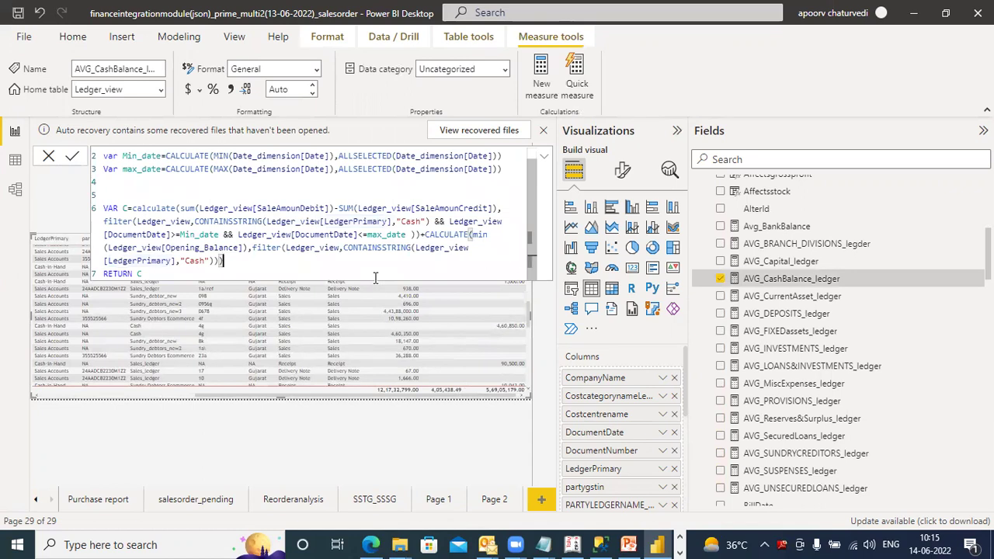
click(544, 157)
click(544, 159)
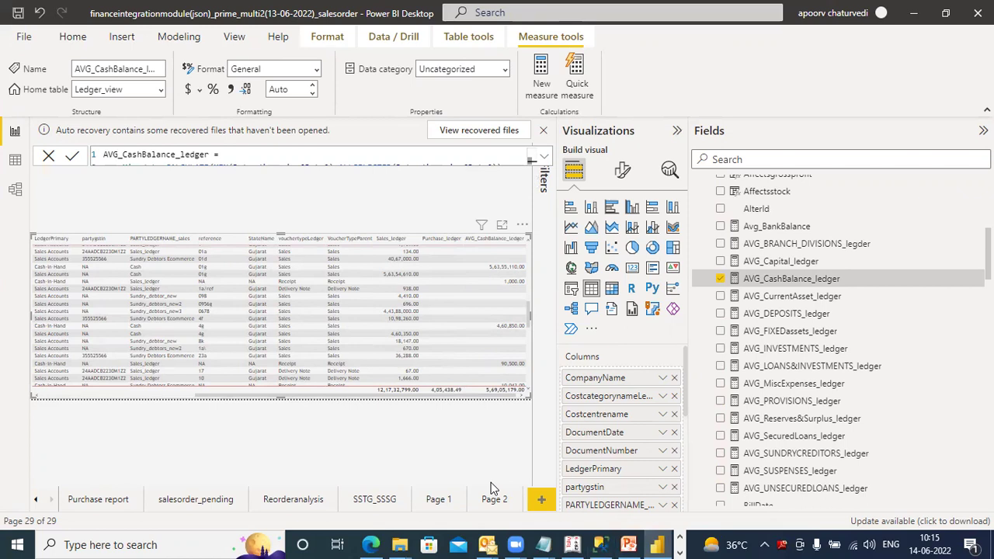
Step: Add the AVG_Capital_ledger measure to the table visual
click(720, 278)
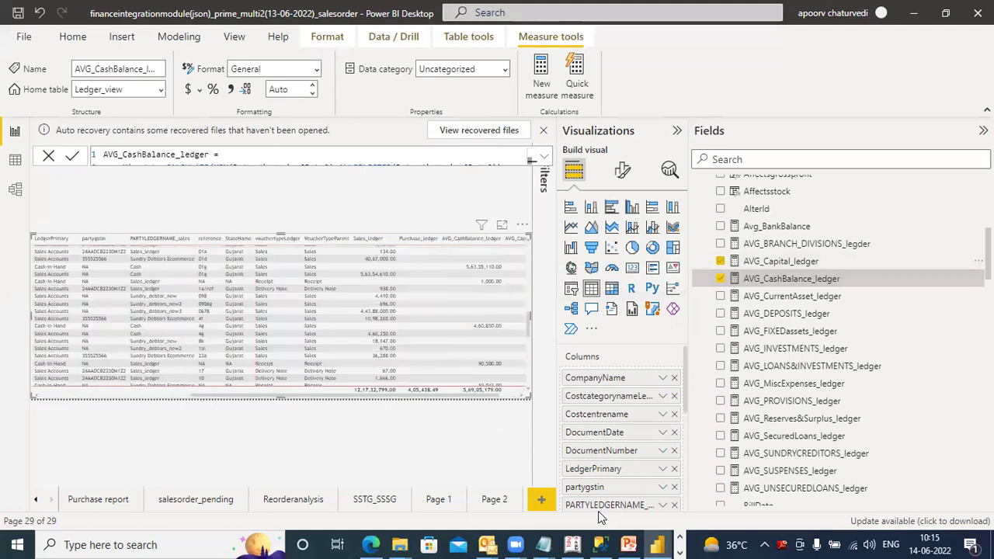
Step: Switch to Tally.ERP 9 and examine the monthly debits, credits and closing balances in the Cash ledger's monthly summary
click(574, 545)
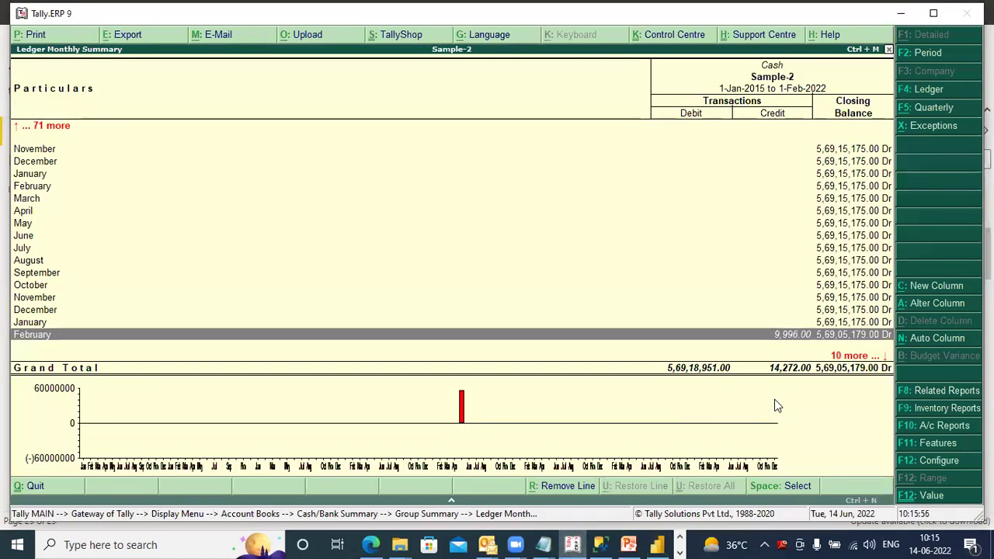
key(Down)
key(Down)
key(Down)
key(Down)
key(Down)
key(Down)
key(Down)
key(Down)
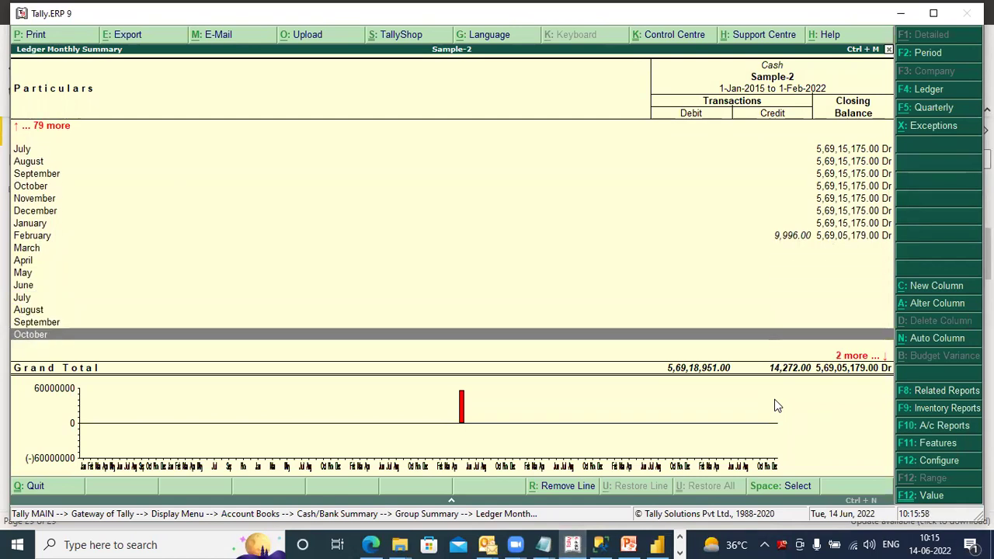
key(Up)
key(Up)
key(Up)
key(Up)
key(Up)
key(Up)
key(Up)
key(Up)
key(Up)
key(Up)
key(Up)
key(Up)
key(Up)
key(Up)
key(Up)
key(Up)
key(Up)
key(Up)
key(Up)
key(Up)
key(Up)
key(Up)
key(Up)
key(Up)
key(Up)
key(Down)
key(Down)
key(Down)
key(Down)
key(Down)
key(Down)
key(Down)
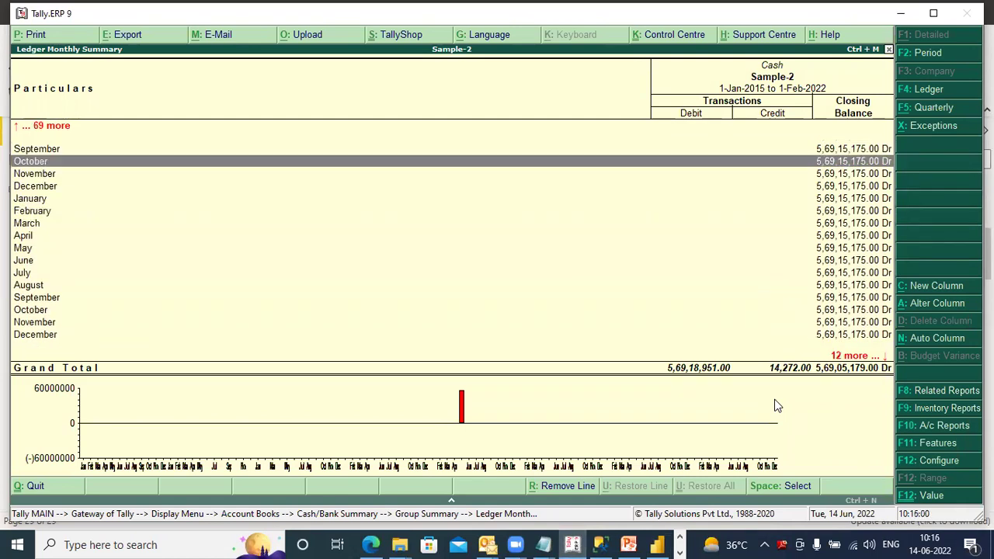
key(Down)
key(Down)
key(Down)
key(Down)
key(Down)
key(Down)
key(Down)
key(Down)
key(Down)
key(Down)
key(Down)
key(Down)
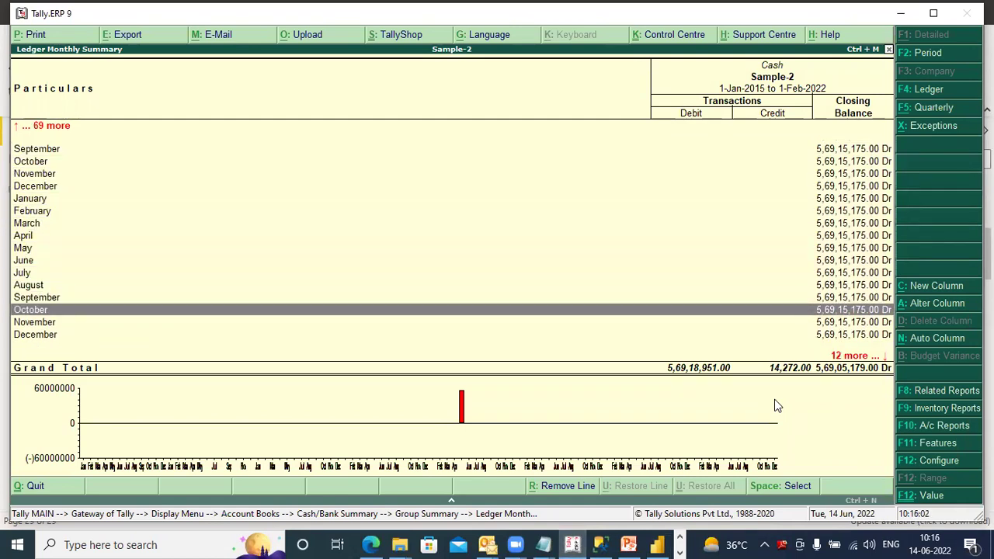
key(Up)
key(Up)
key(Up)
key(Up)
key(Up)
key(Up)
key(Up)
key(Up)
key(Up)
key(Up)
key(Up)
key(Up)
key(Up)
key(Up)
key(Up)
key(Up)
key(Up)
key(Up)
key(Up)
key(Up)
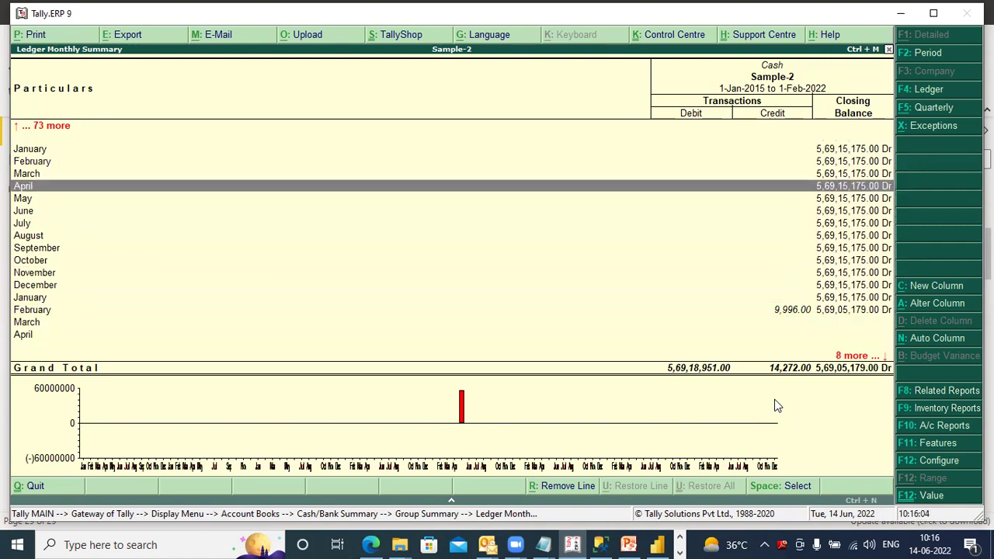
key(Up)
key(Up)
key(Up)
key(Up)
key(Up)
key(Up)
key(Up)
key(Up)
key(Up)
key(Down)
key(Down)
key(Down)
key(Down)
key(Down)
key(Down)
key(Down)
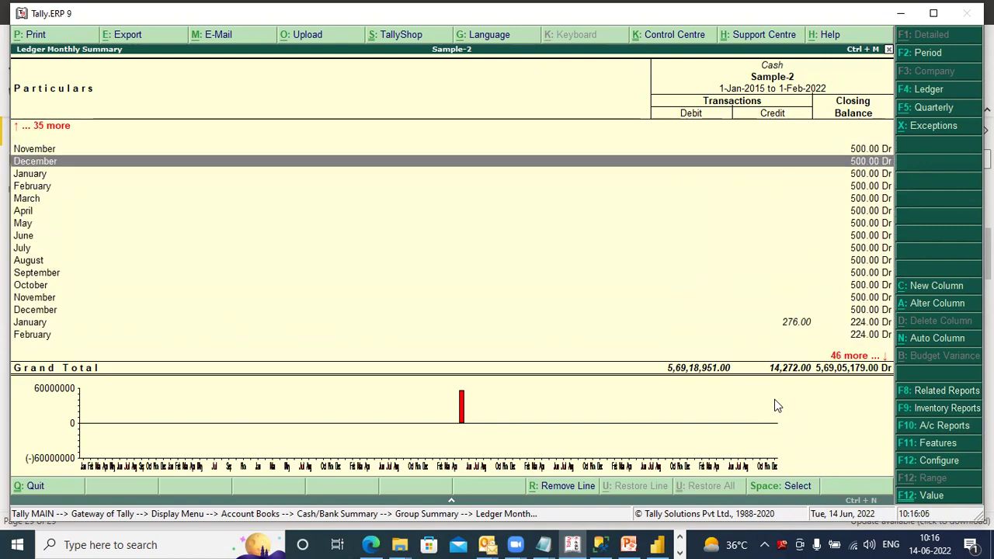
key(Down)
key(Down)
key(Down)
key(Down)
key(Down)
key(Down)
key(Down)
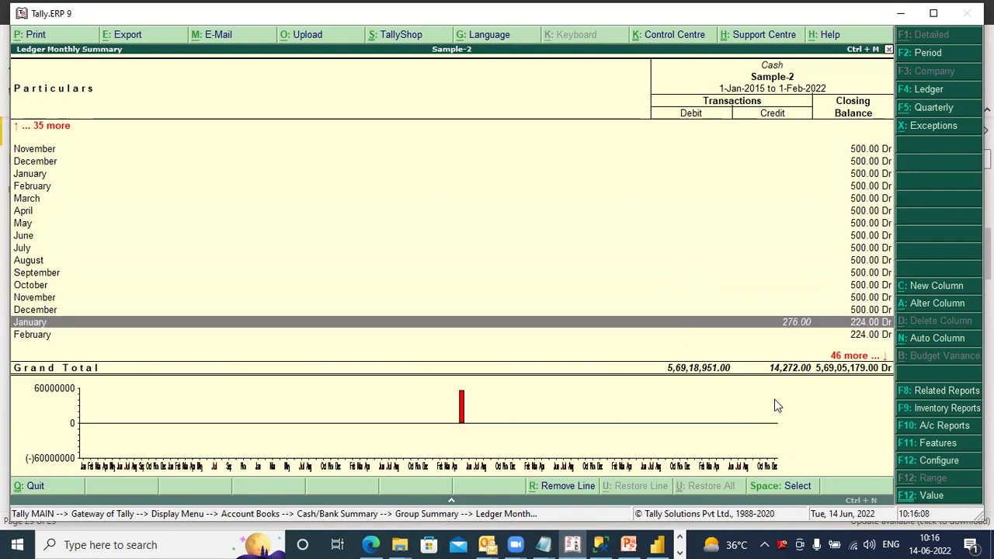
key(Up)
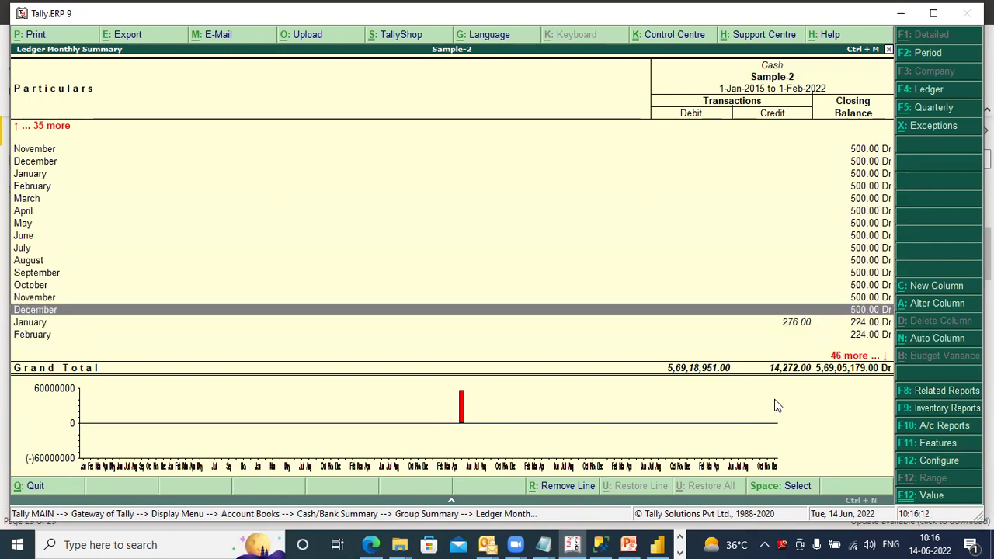
Step: Switch to Power BI Desktop and replace the existing table visual with a new empty table
click(657, 544)
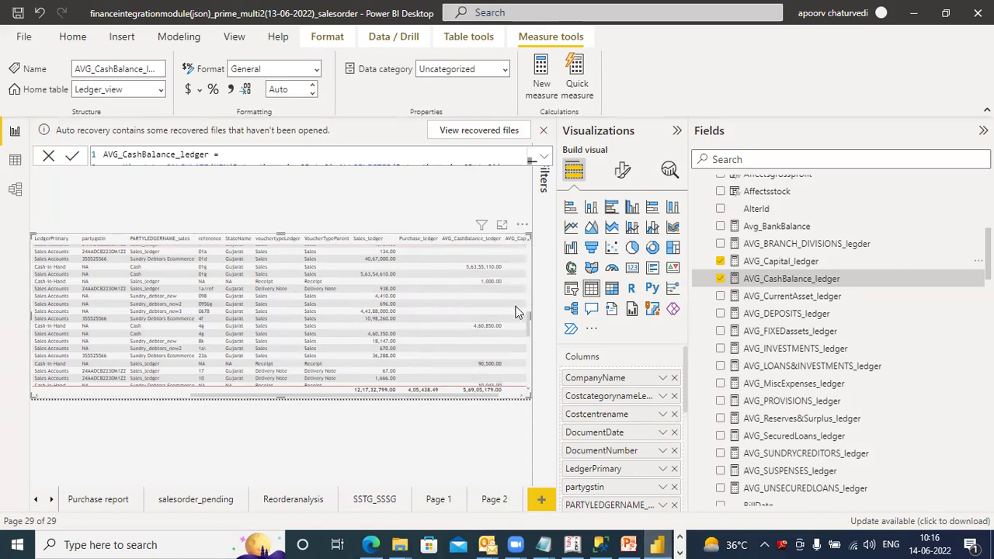
click(522, 226)
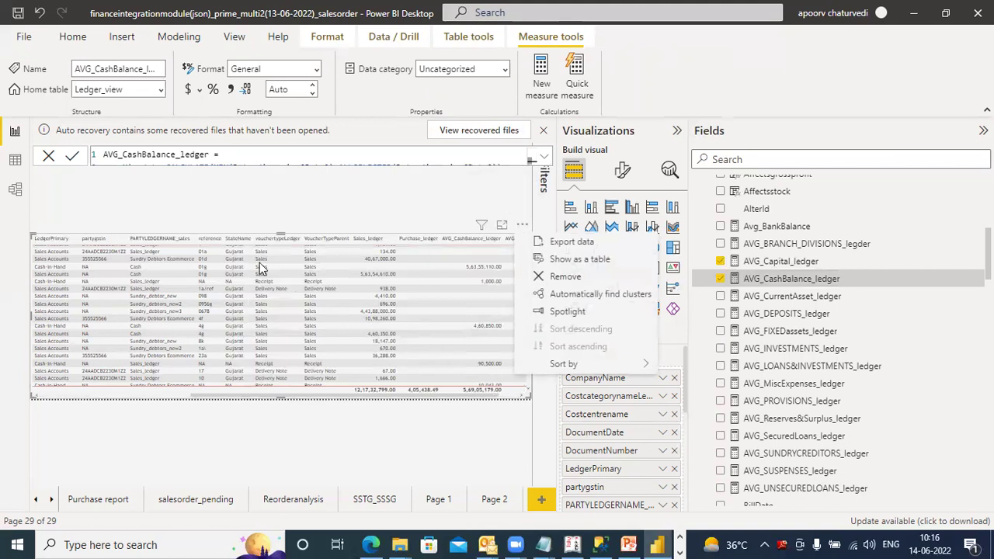
key(Delete)
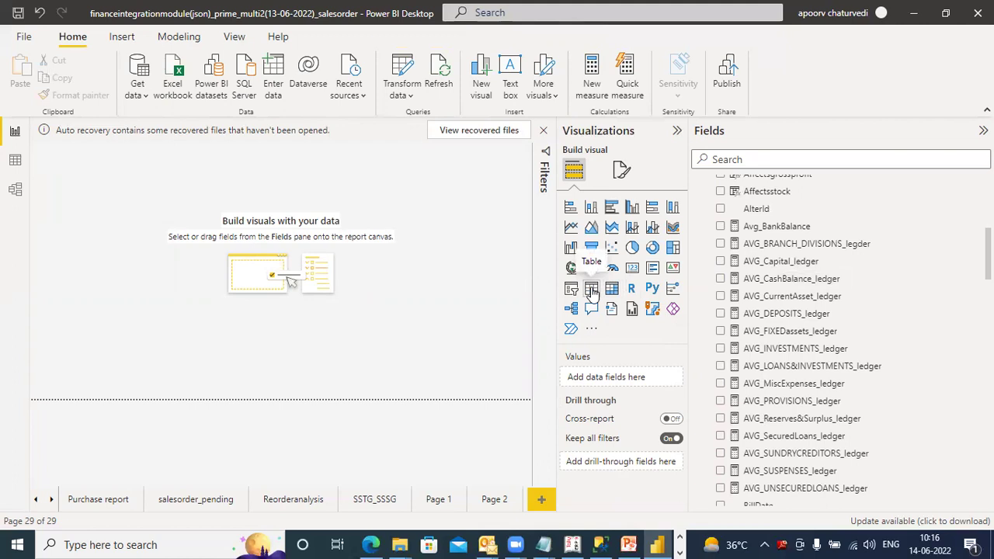
click(592, 291)
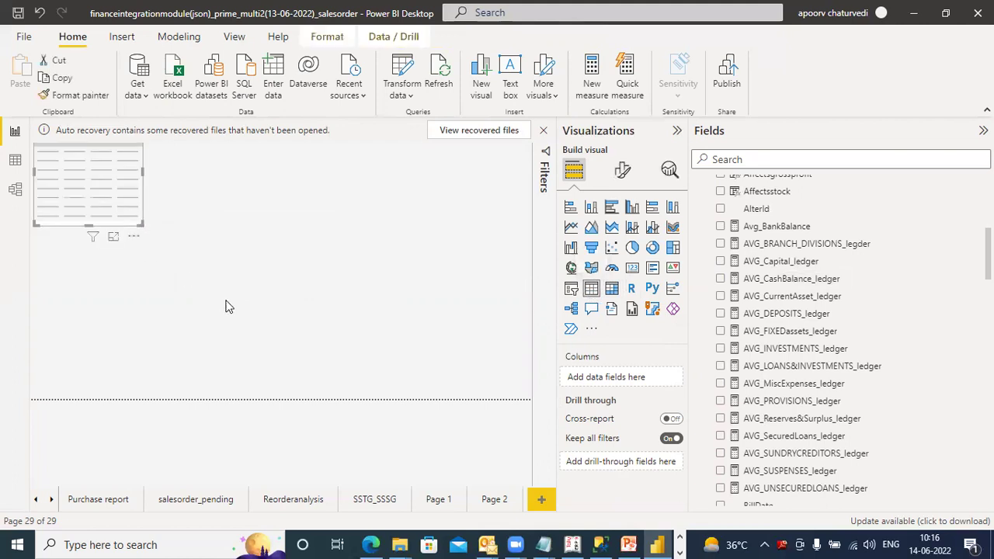
Step: Add the AVG_CashBalance_ledger measure and the Year_Month field from Date_dimension to the new table
click(720, 278)
scroll(839, 341, up, 5)
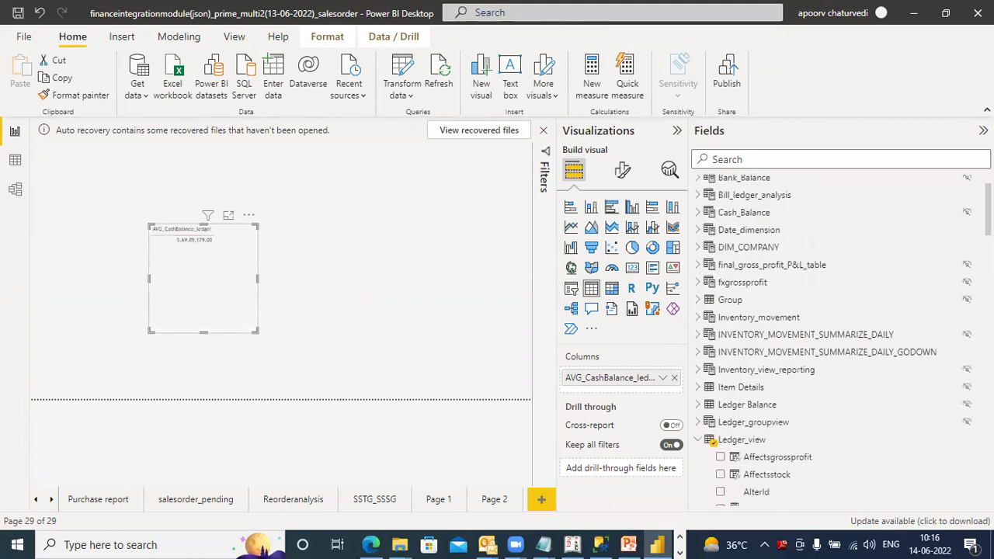
click(697, 230)
scroll(952, 259, down, 5)
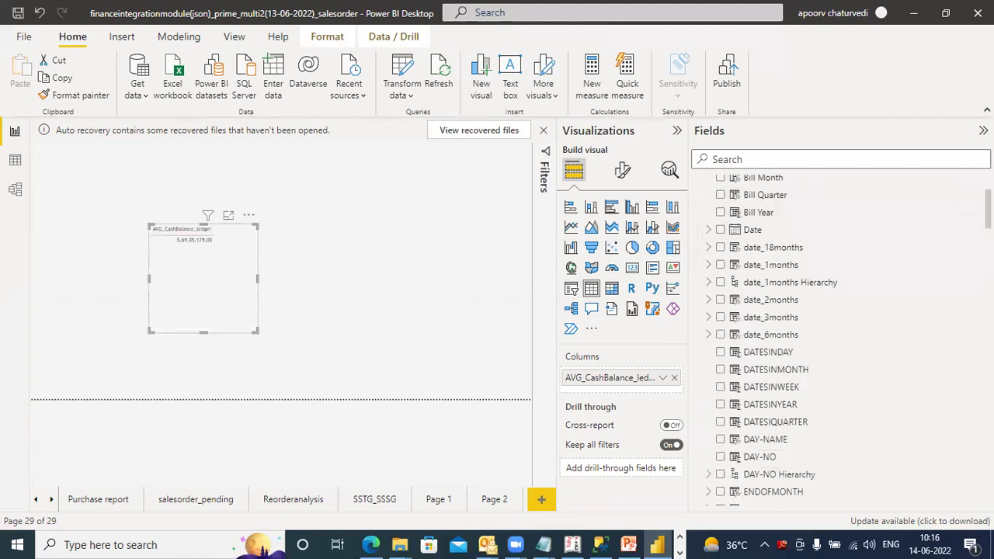
scroll(796, 359, down, 5)
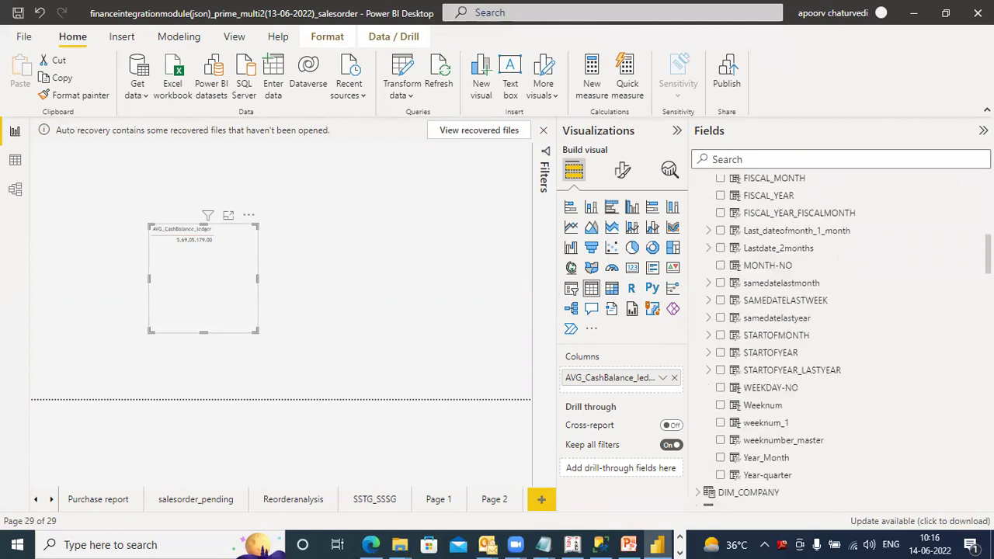
click(719, 458)
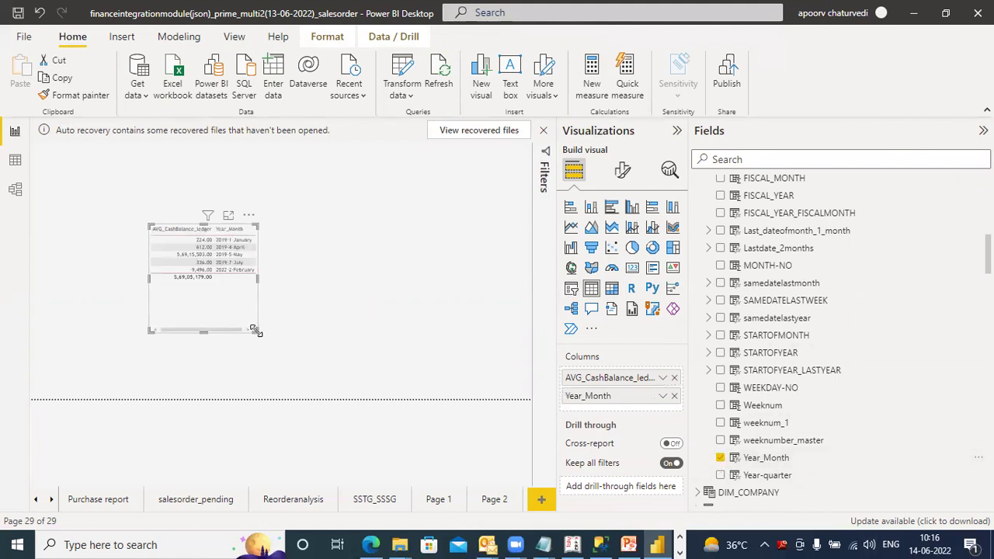
Step: Enlarge the cash balance table visual and open it in focus mode
drag(255, 330, 413, 396)
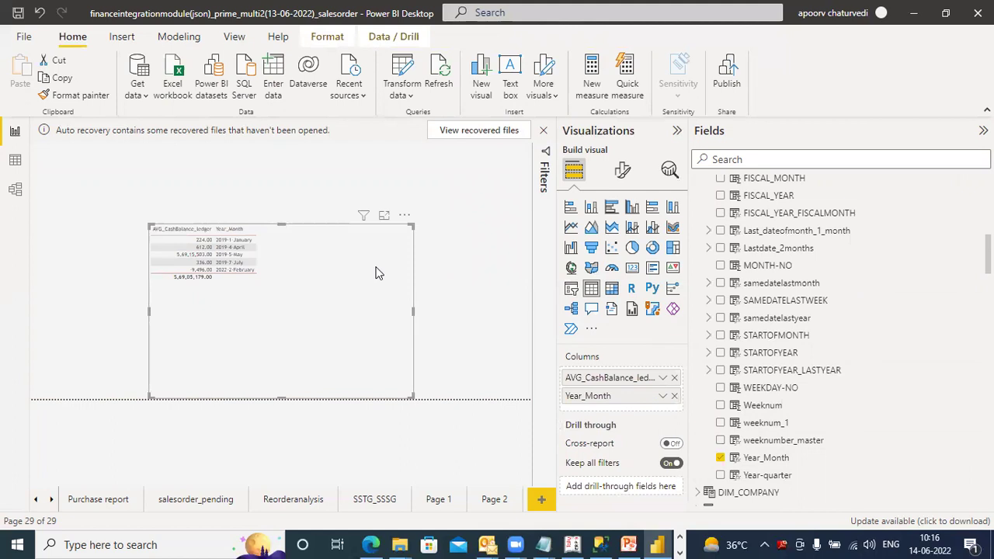
click(384, 215)
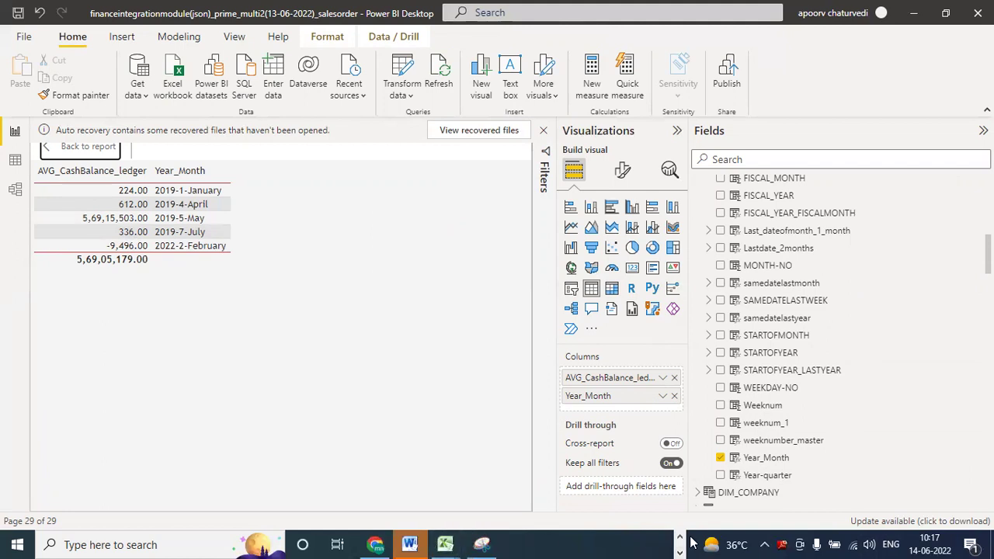
Step: Switch to Tally.ERP 9 and examine the Cash ledger's monthly transactions and closing balances from January through September
click(572, 545)
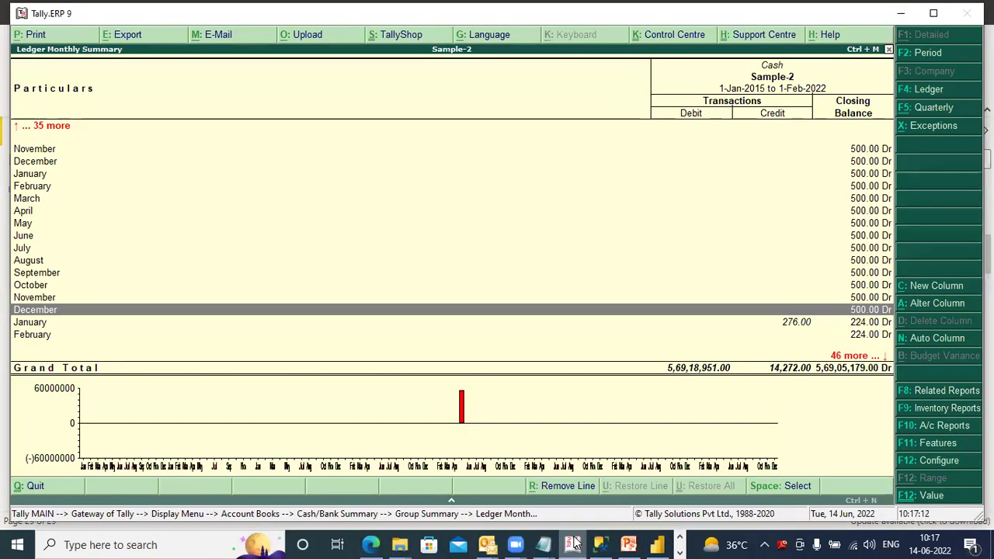
click(800, 326)
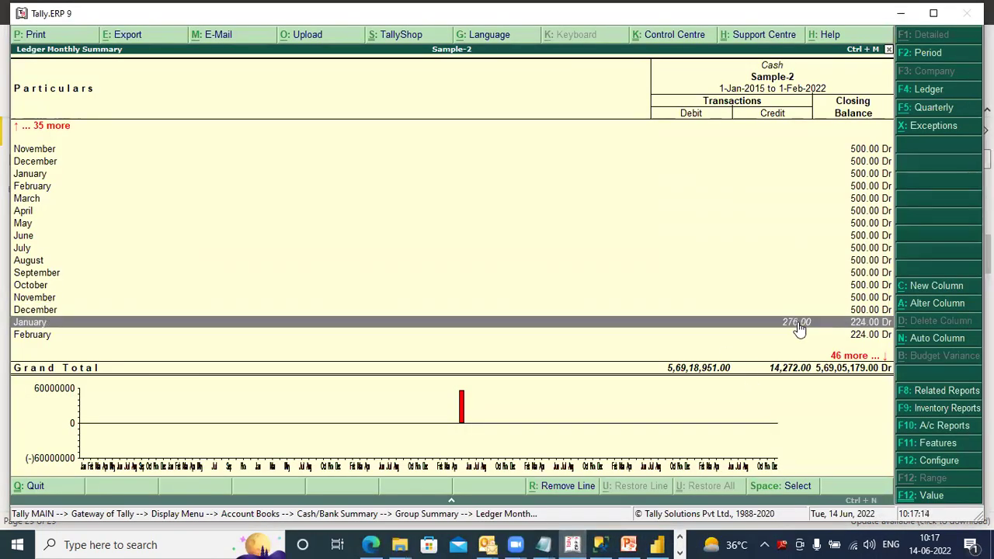
key(Down)
key(Down)
key(Down)
key(Down)
key(Down)
key(Down)
key(Down)
key(Down)
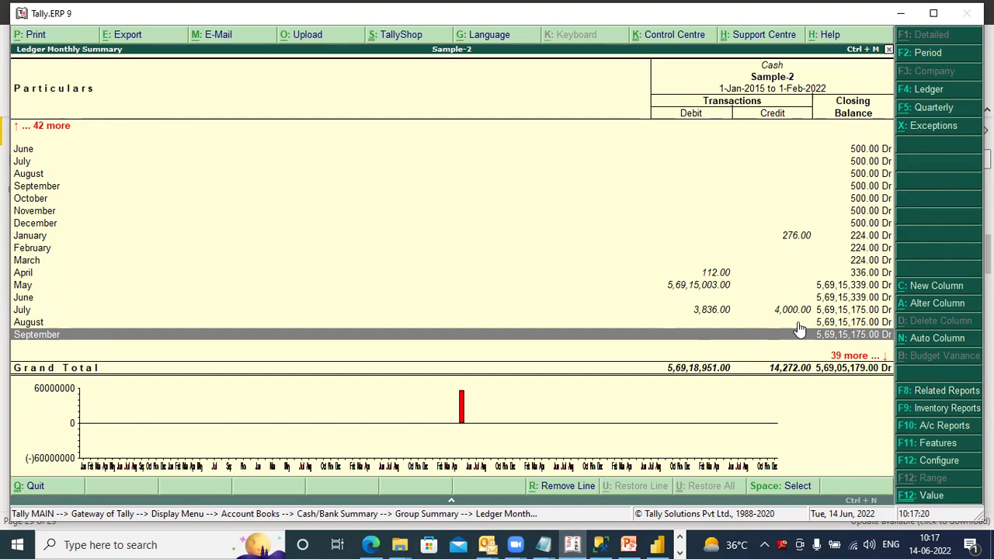
Step: Compare the monthly AVG_CashBalance_ledger values in Power BI Desktop with the Cash ledger's closing balances in Tally.ERP 9
click(657, 544)
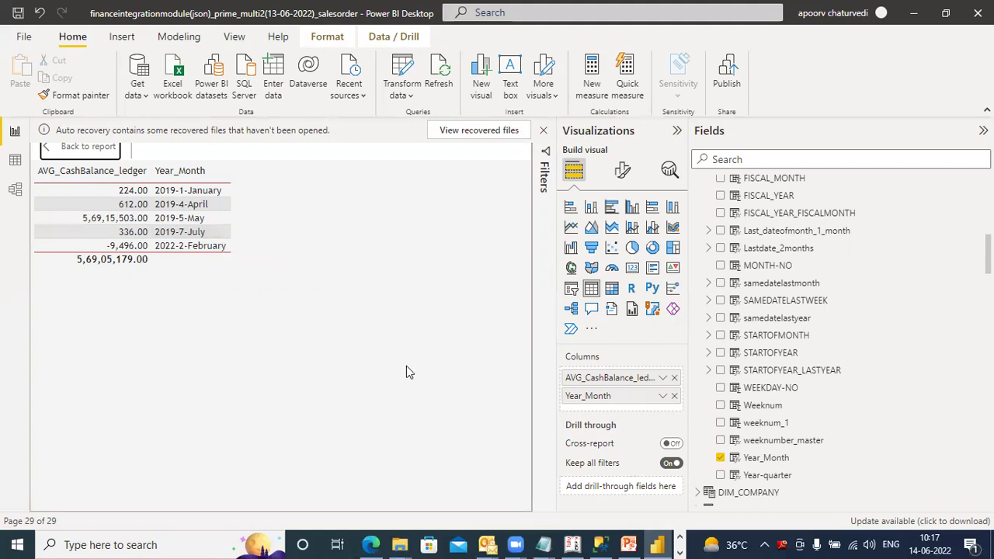
click(573, 544)
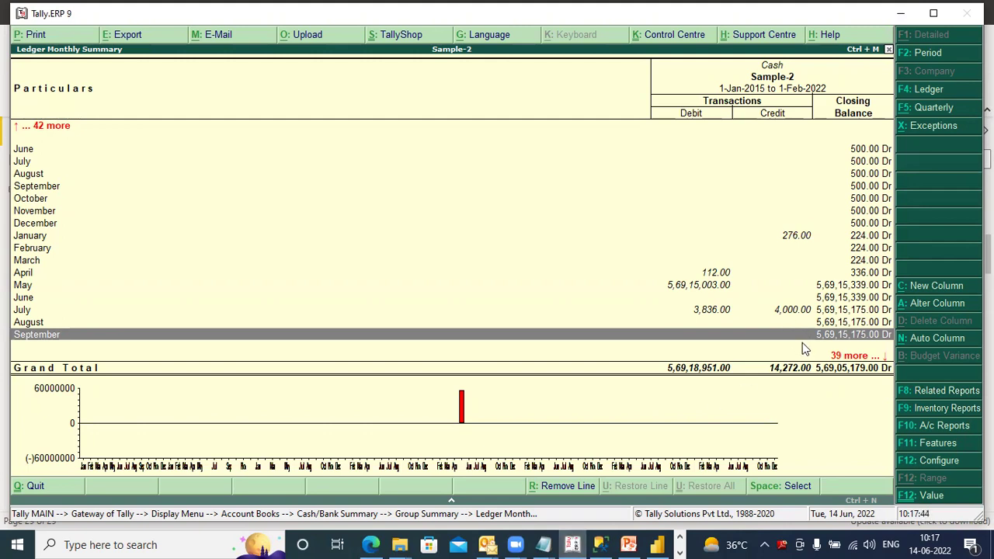
click(657, 544)
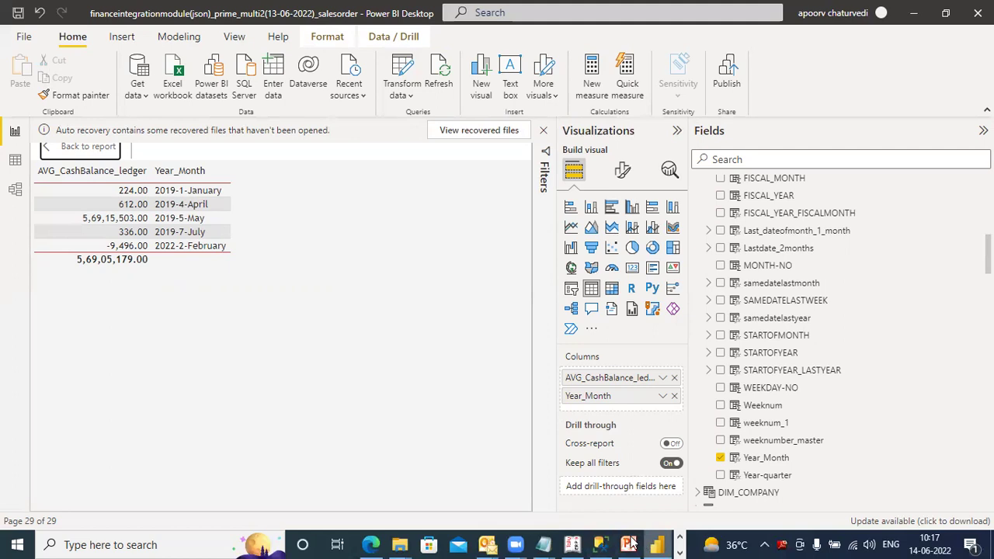
click(572, 544)
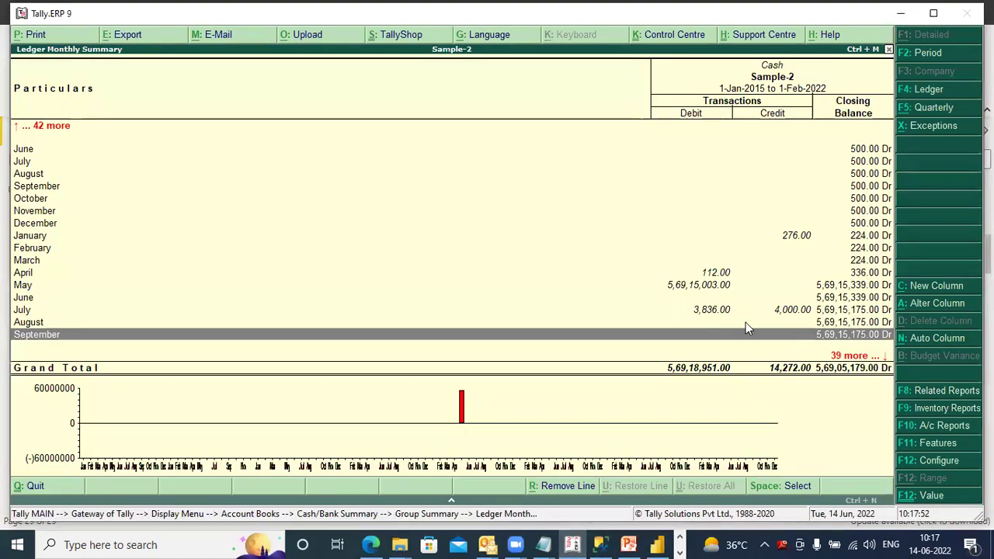
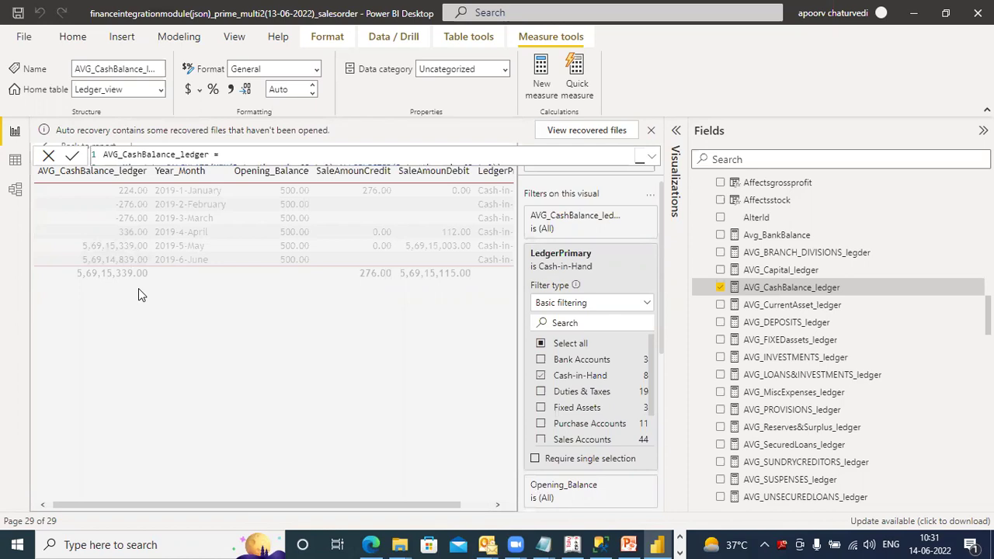
Step: Highlight the 2019-5-May row's AVG_CashBalance_ledger value in the Power BI Desktop table
click(137, 247)
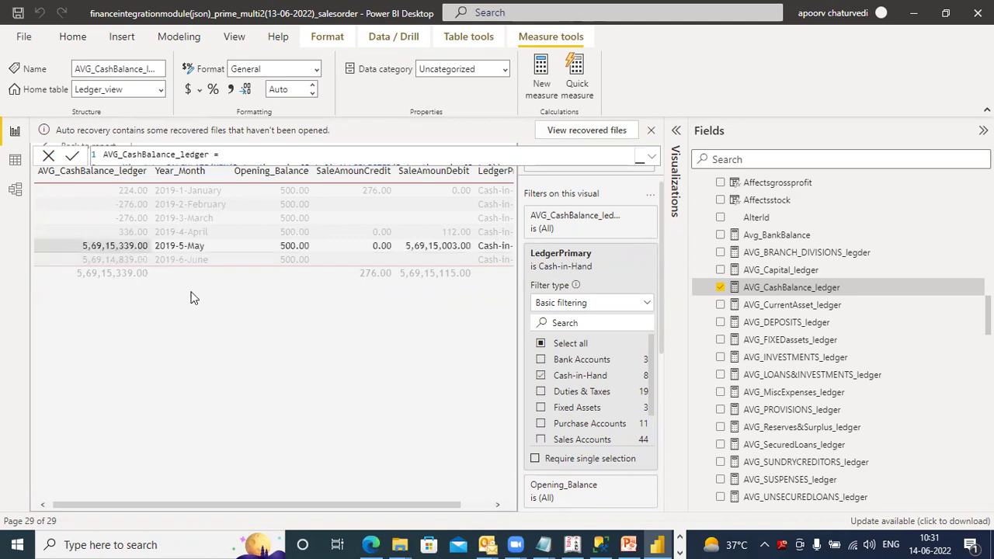
click(680, 542)
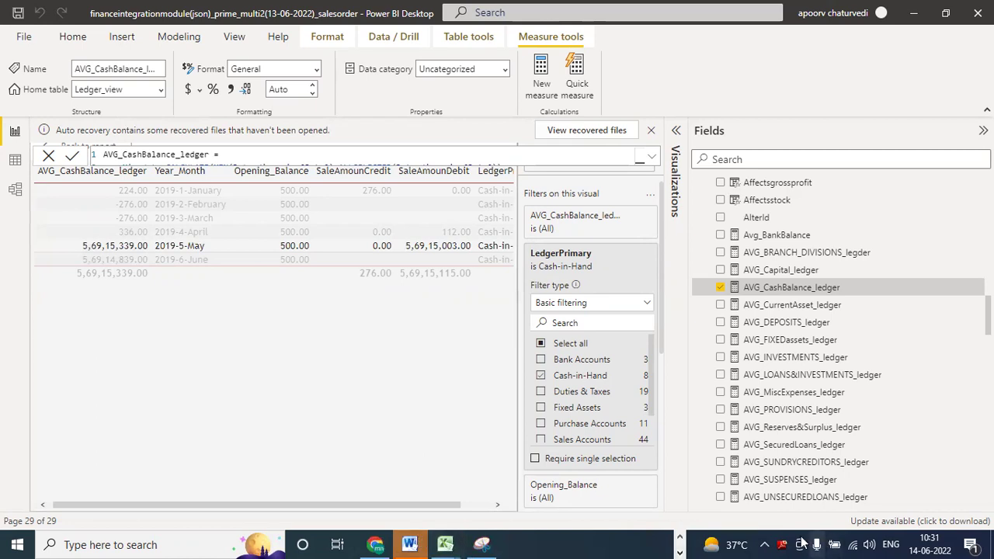
Step: Switch to Tally.ERP 9, return to the Cash ledger's monthly summary and check the June, July, February and March closing balances
click(680, 541)
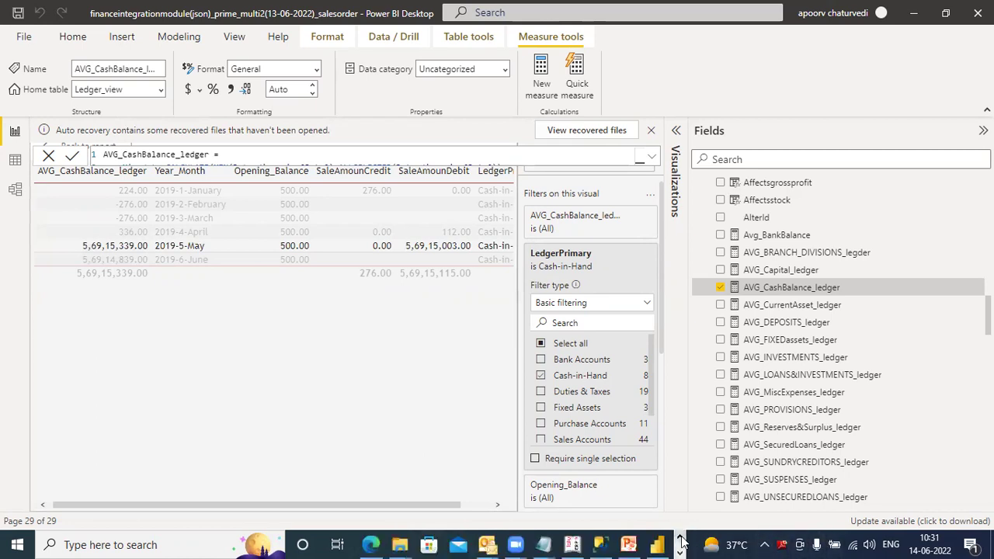
click(571, 544)
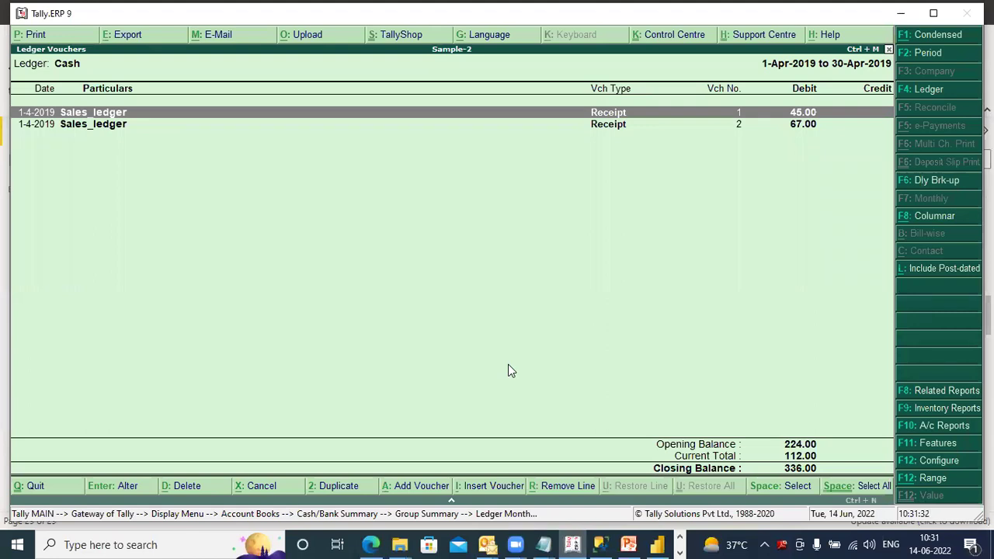
key(Escape)
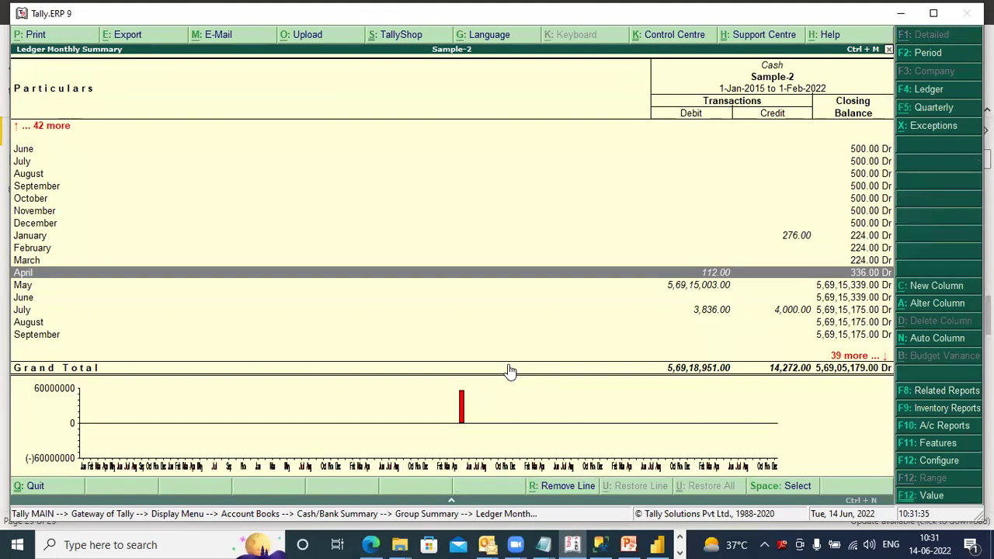
click(863, 300)
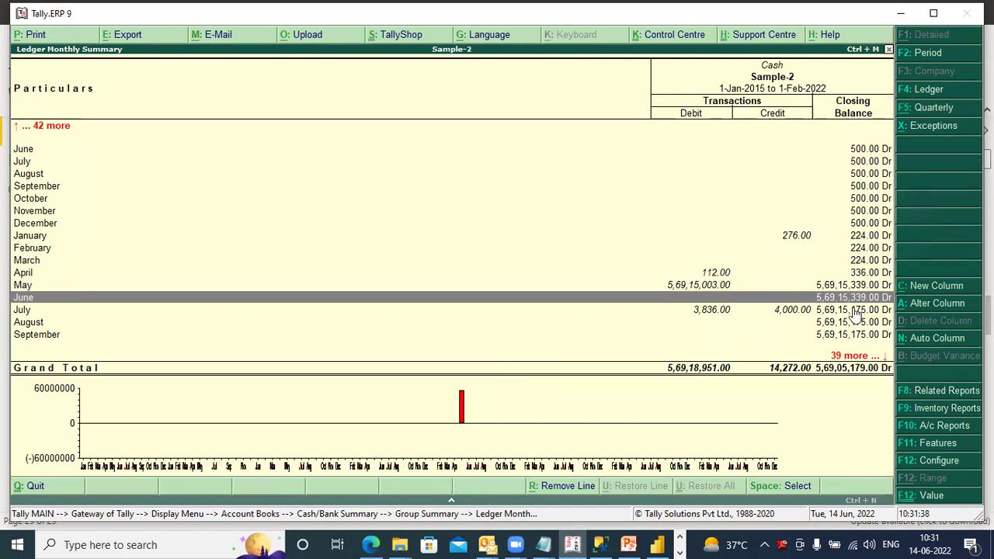
click(854, 312)
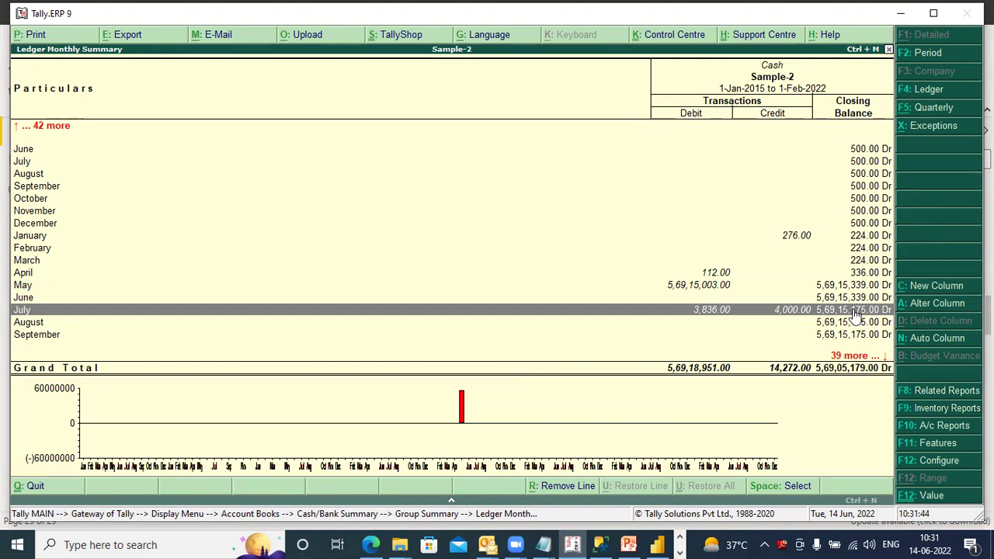
click(869, 251)
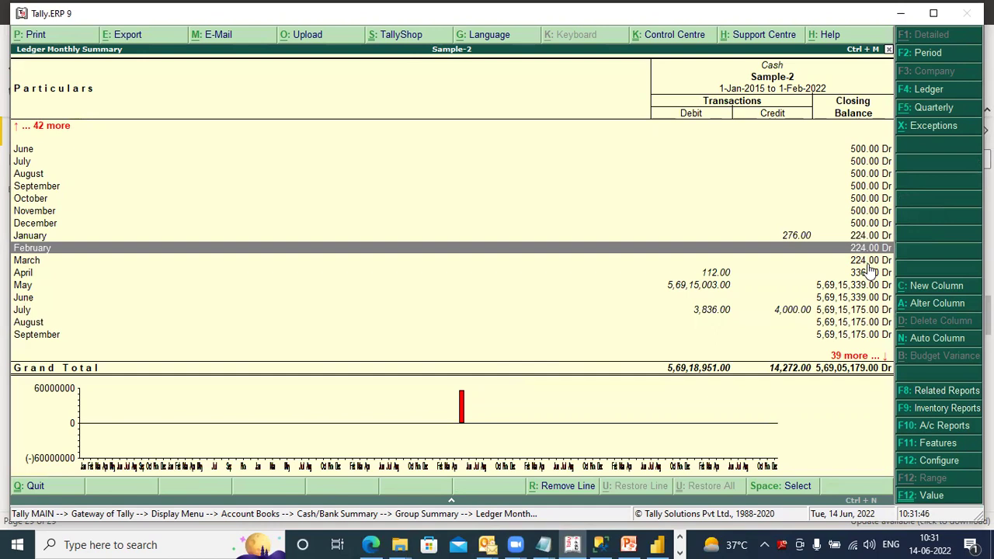
click(868, 261)
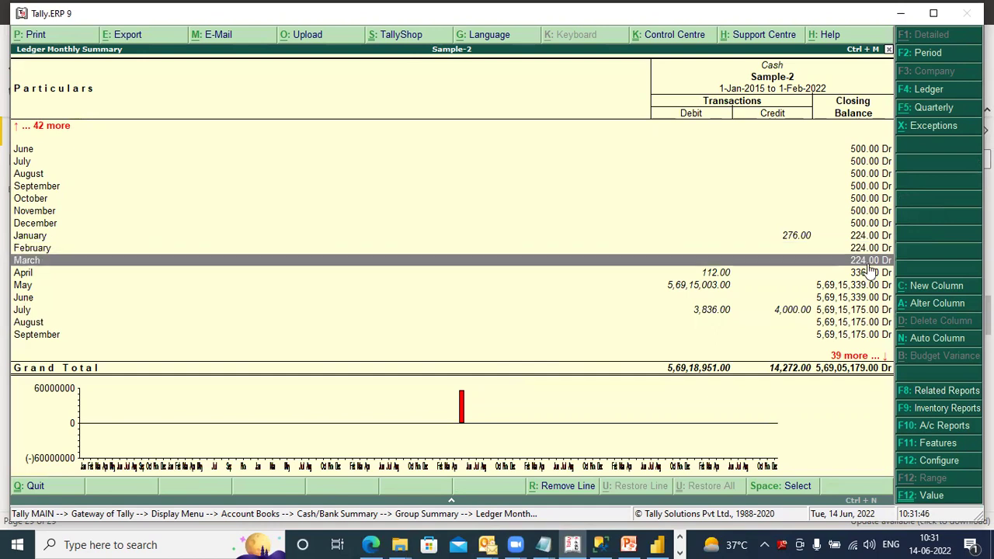
Step: Switch to Power BI Desktop and review the full DAX formula of the AVG_CashBalance_ledger measure
click(657, 544)
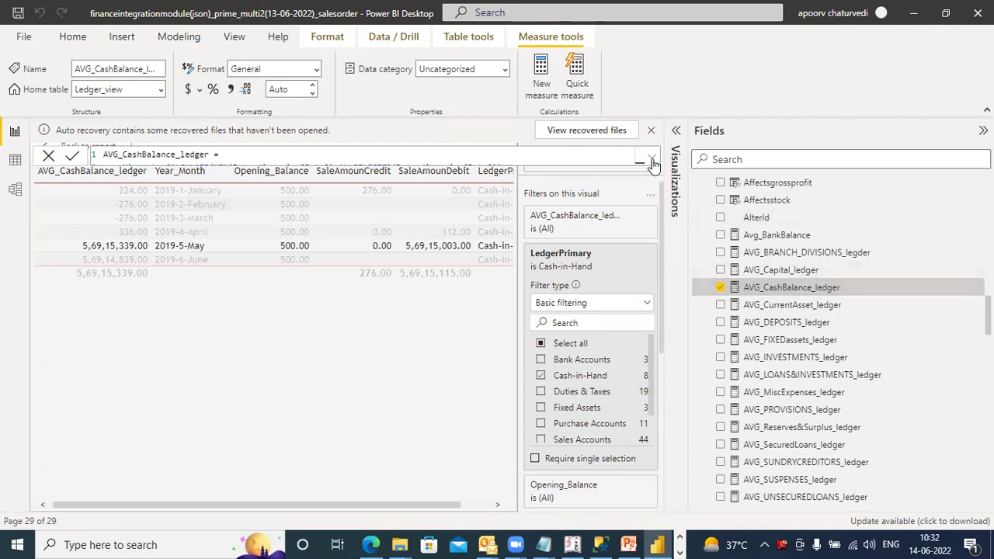
click(652, 159)
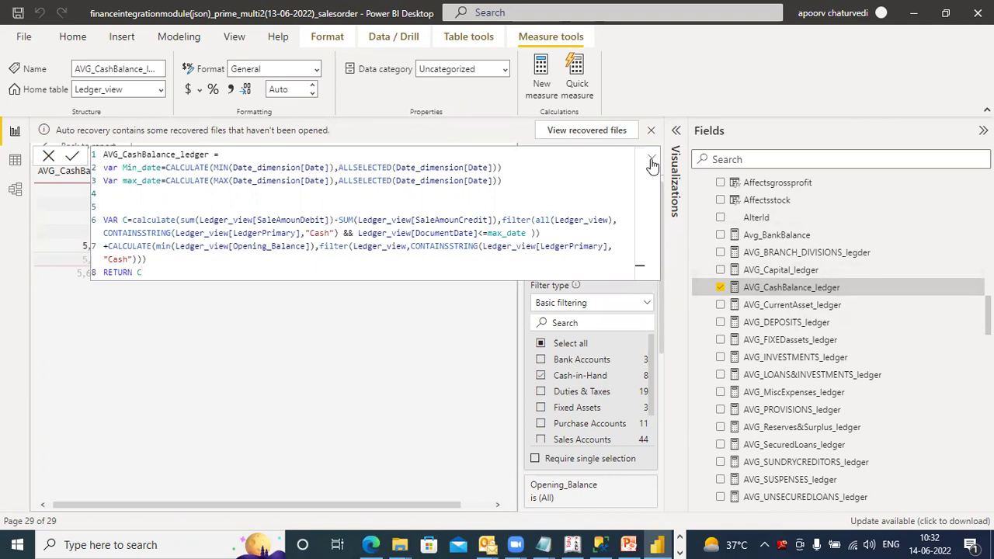
click(651, 161)
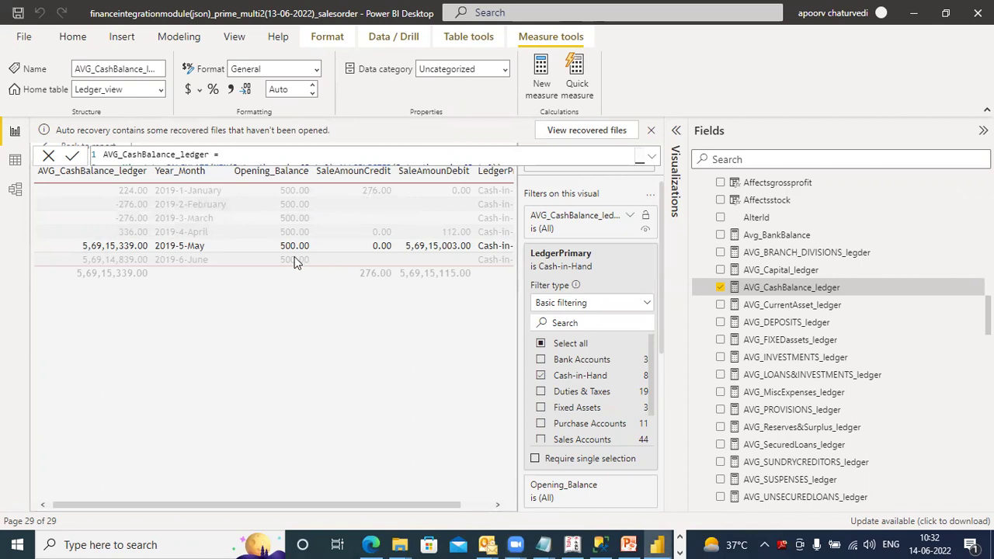
Step: Highlight the 2019-3-March row in the cash balance table and close the measure's formula editor
click(301, 219)
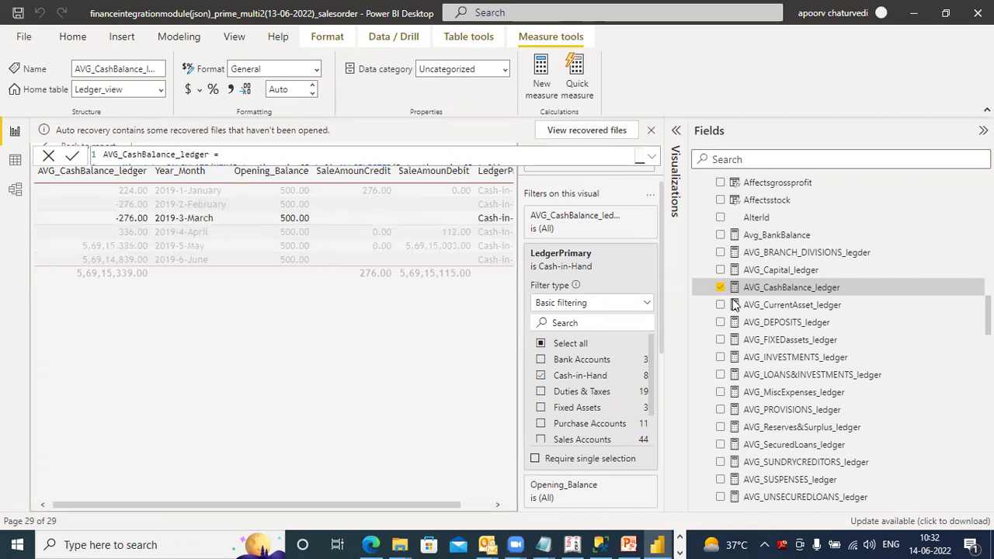
scroll(739, 295, down, 3)
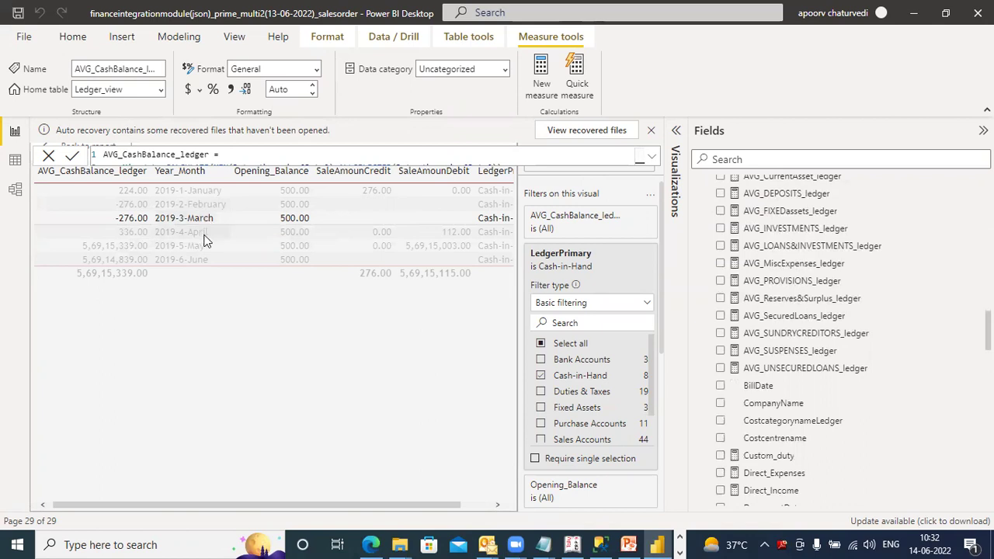
click(48, 158)
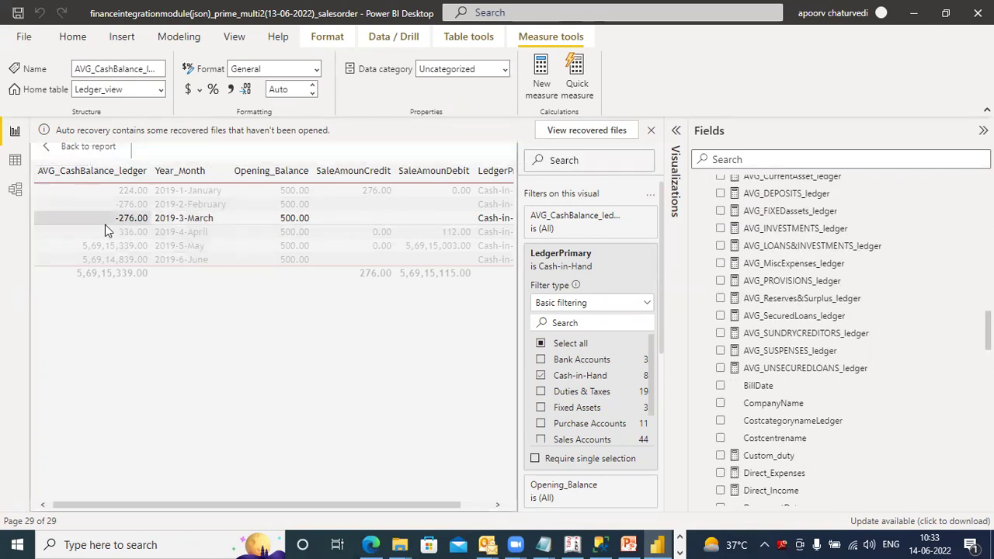
Step: Return to the report, extend the Date slicer's end to April 2020, and reopen the cash balance table in focus mode
click(88, 147)
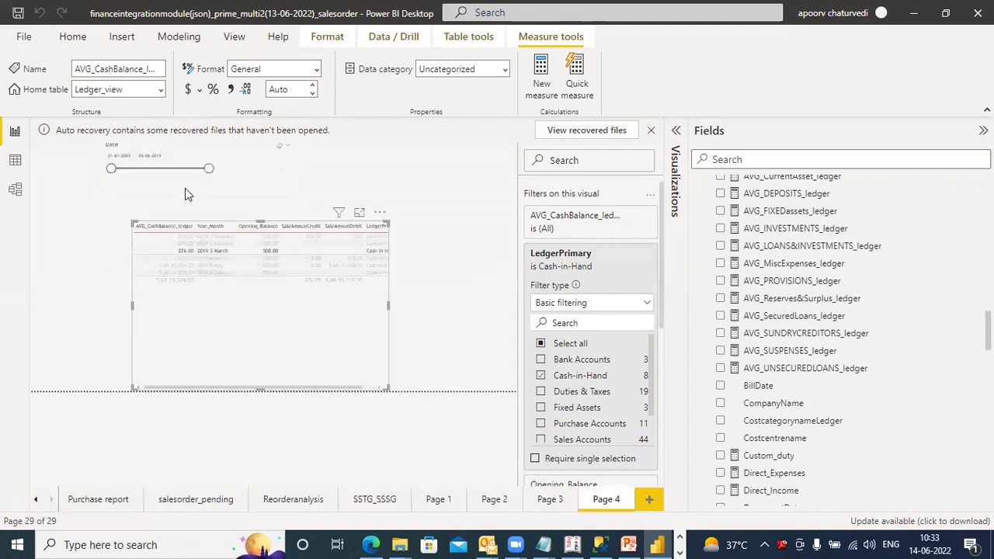
drag(209, 167, 215, 169)
click(215, 171)
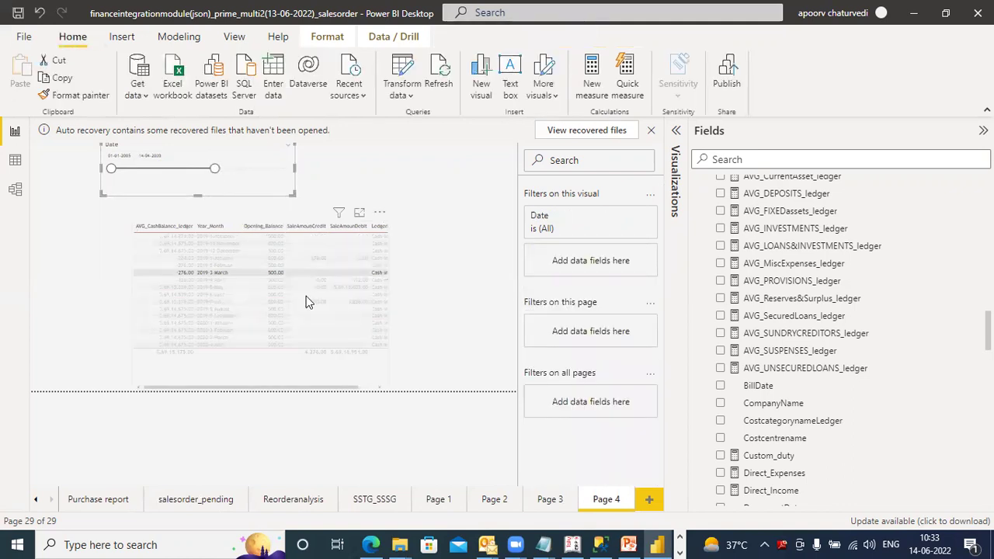
click(359, 215)
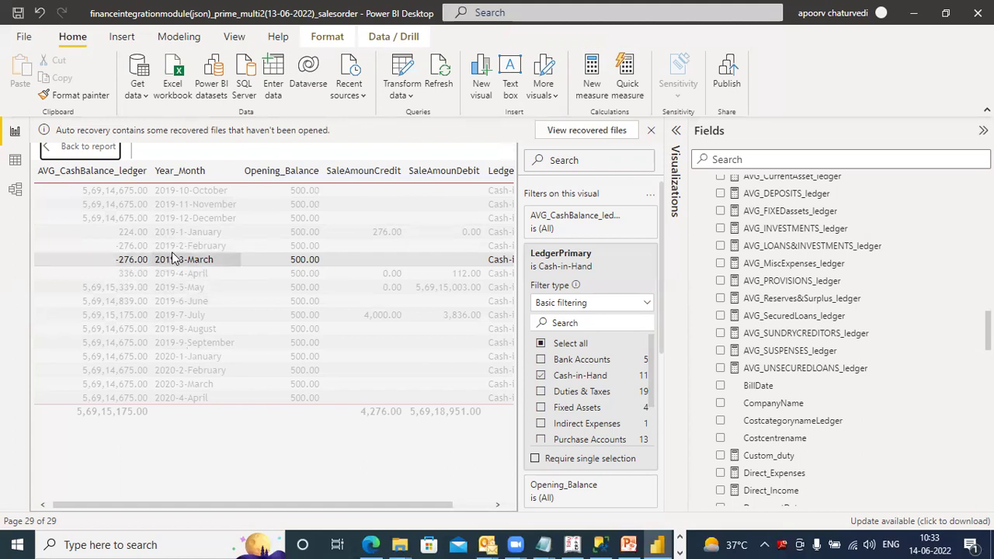
Step: Compare the 2019-3-March cash balance in the table with the February and March closing balances in Tally.ERP 9
click(172, 260)
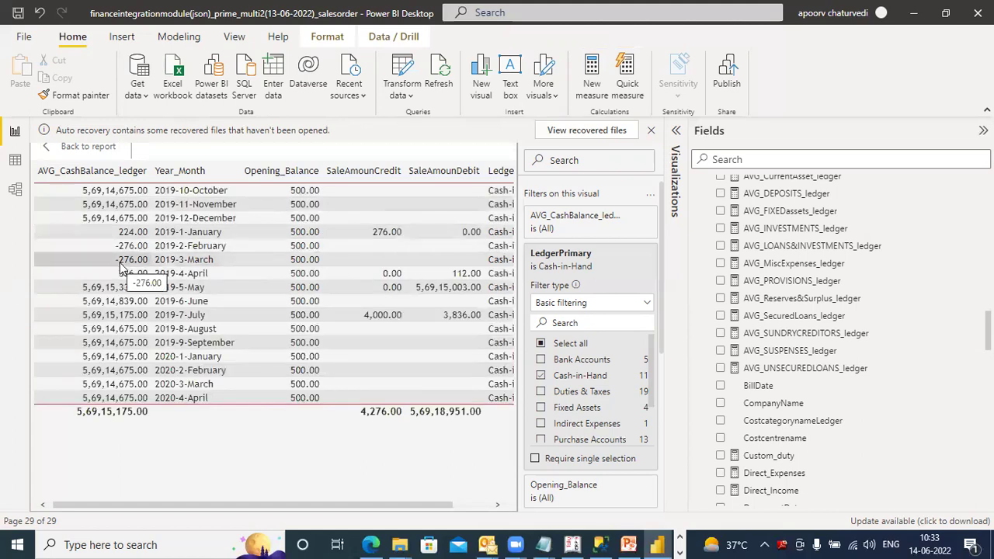
click(117, 260)
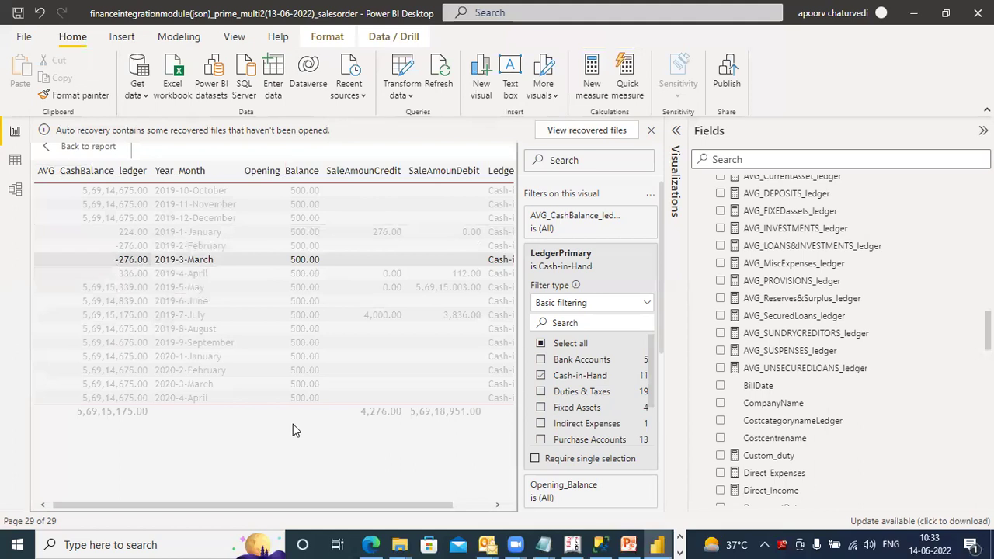
click(573, 545)
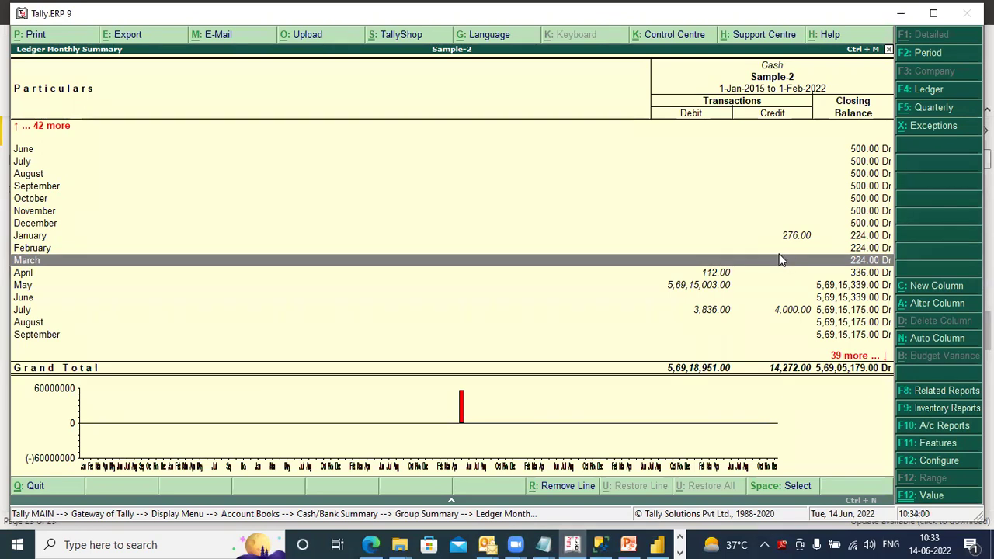
key(Up)
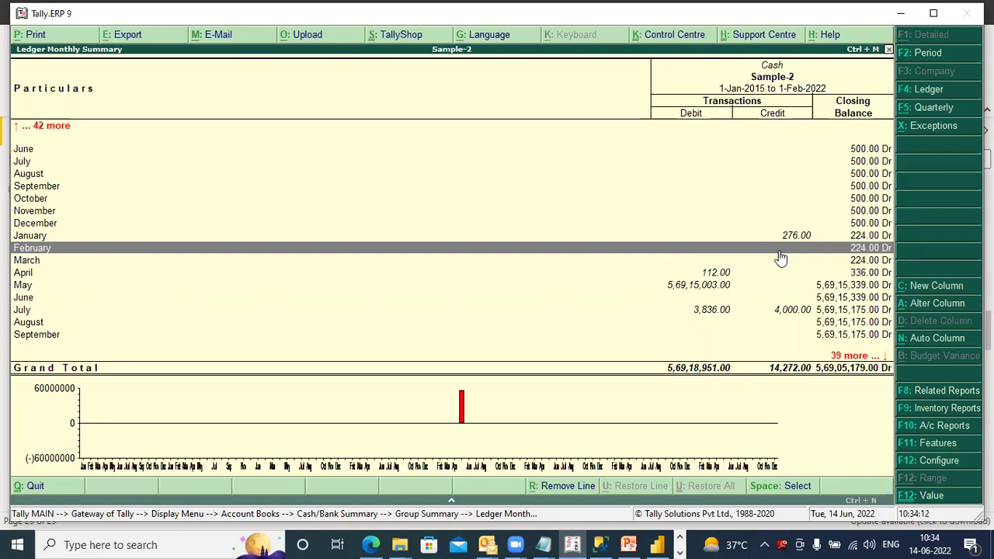
Step: Switch back to Power BI Desktop and examine the AVG_CashBalance_ledger formula, especially its Ledger_view filter on LedgerPrimary and DocumentDate
click(657, 544)
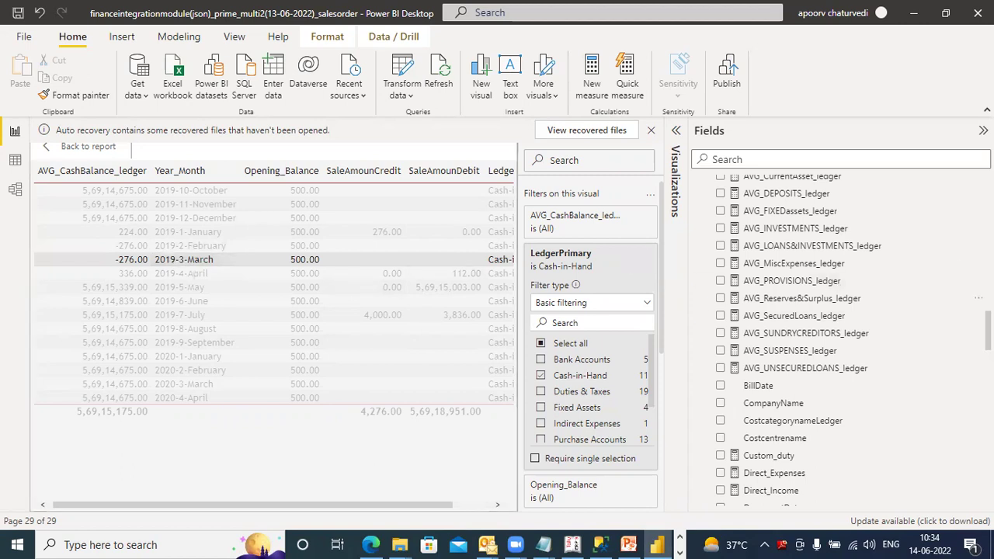
scroll(713, 371, up, 6)
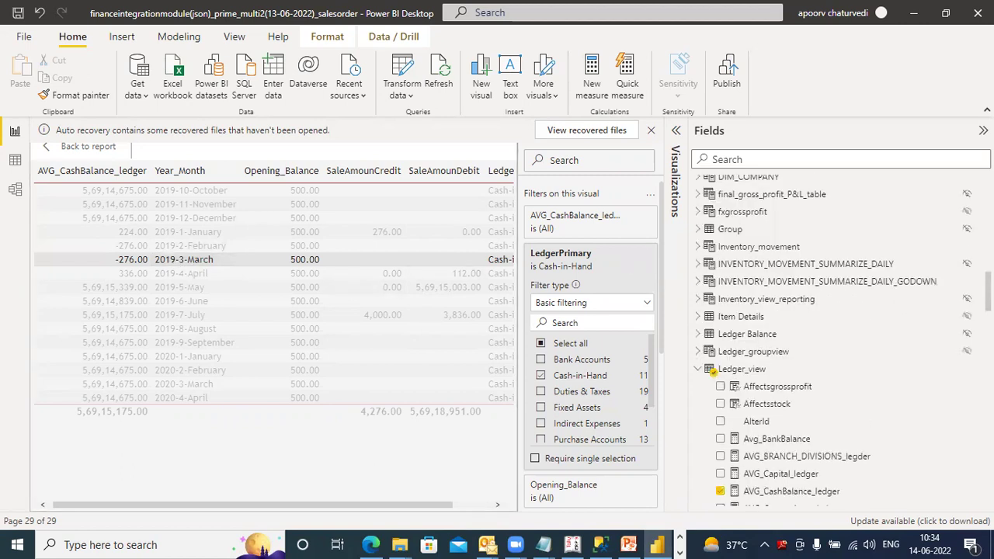
scroll(713, 371, down, 3)
click(782, 414)
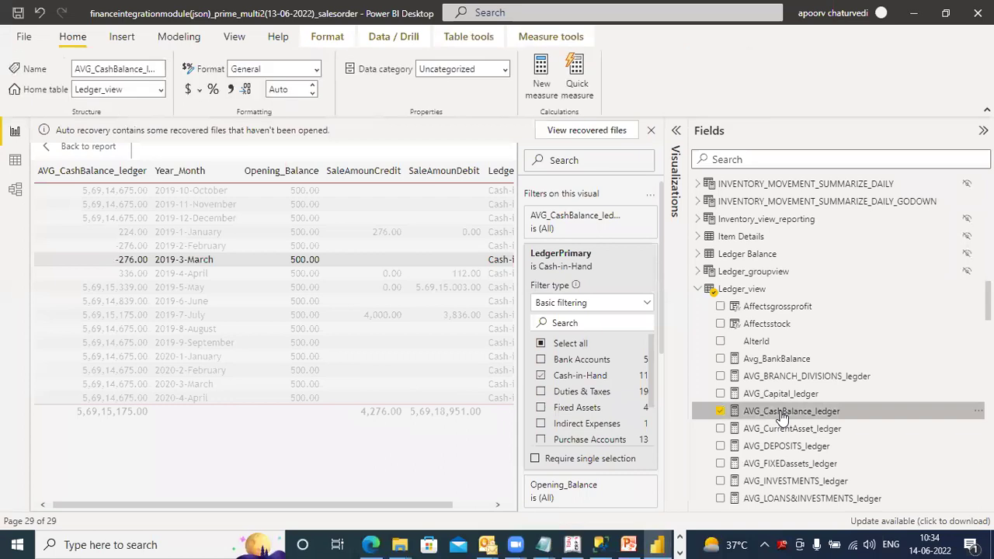
click(654, 160)
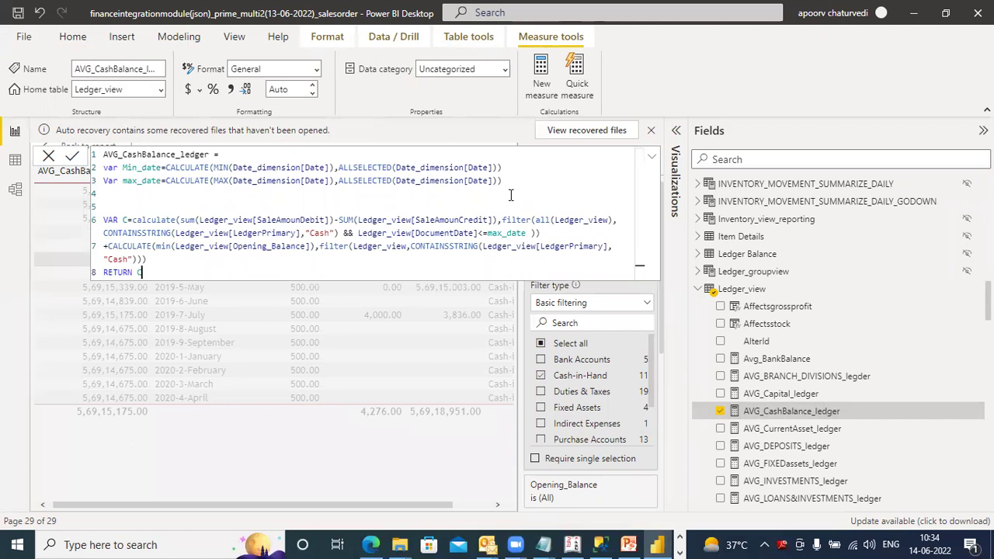
click(346, 208)
click(329, 233)
click(546, 233)
click(521, 261)
click(651, 160)
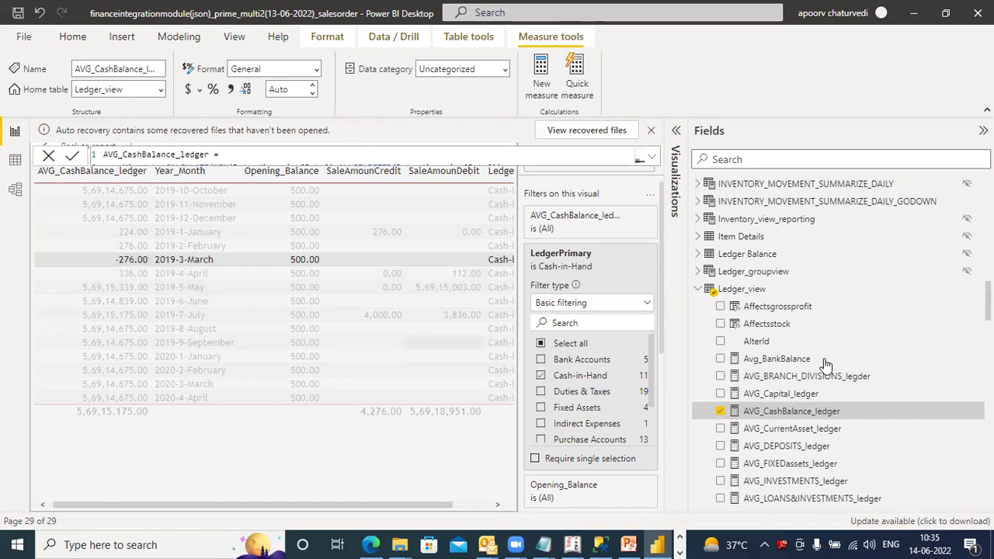
Step: Add the DocumentDate field from Ledger_view to the cash balance table
scroll(839, 342, up, 4)
scroll(839, 342, down, 4)
scroll(839, 342, down, 5)
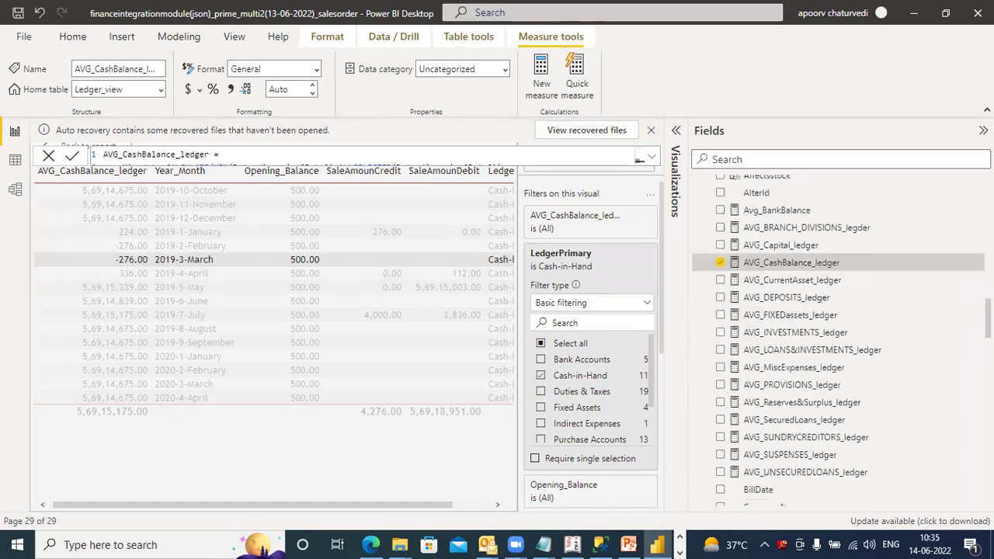
scroll(854, 340, down, 1)
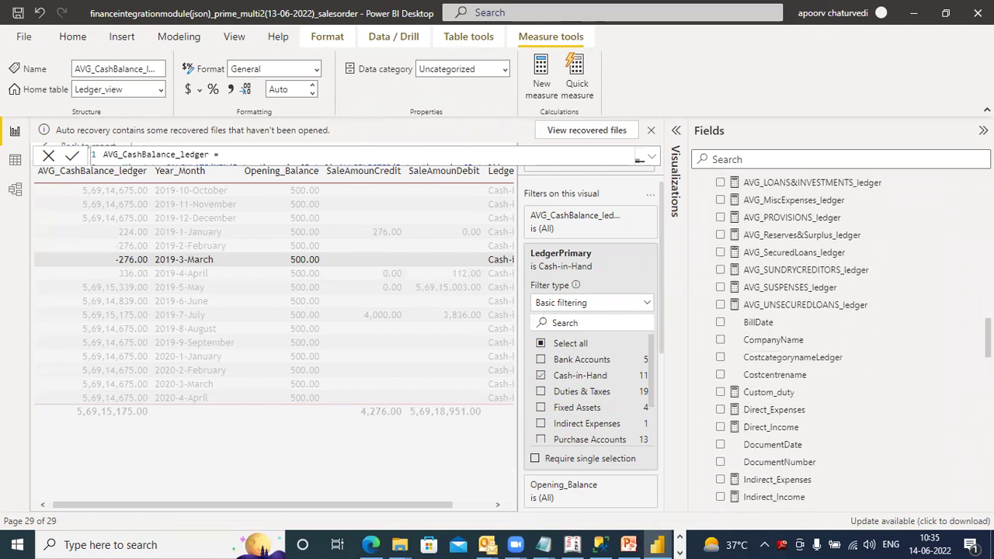
scroll(799, 338, down, 1)
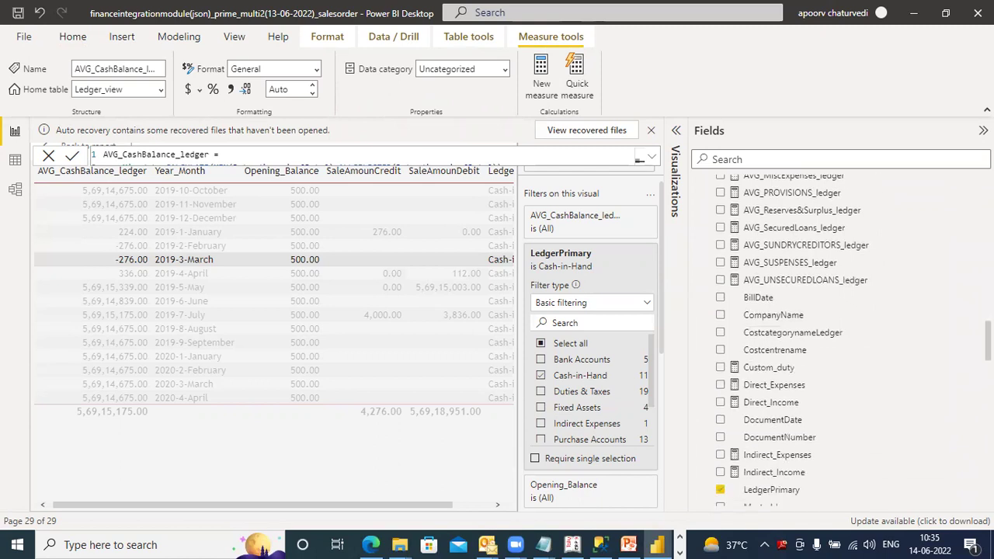
click(721, 420)
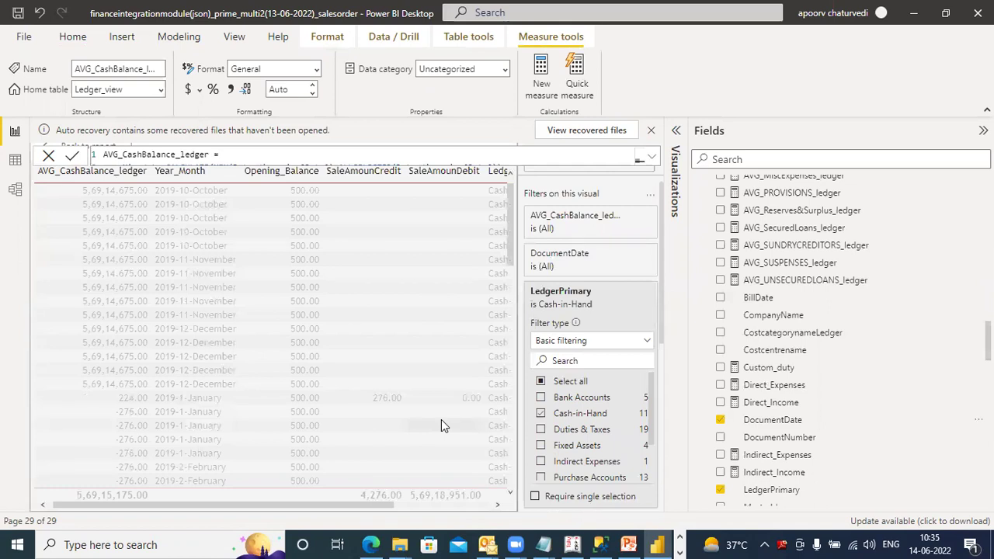
Step: Compare the DocumentDate column with the Year_Month and AVG_CashBalance_ledger columns across the table
click(414, 505)
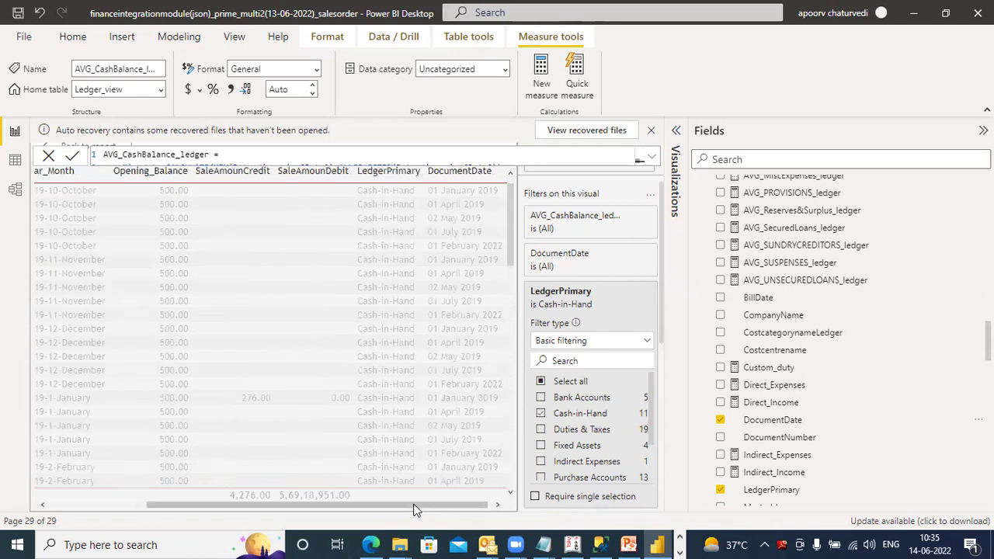
drag(393, 509, 250, 521)
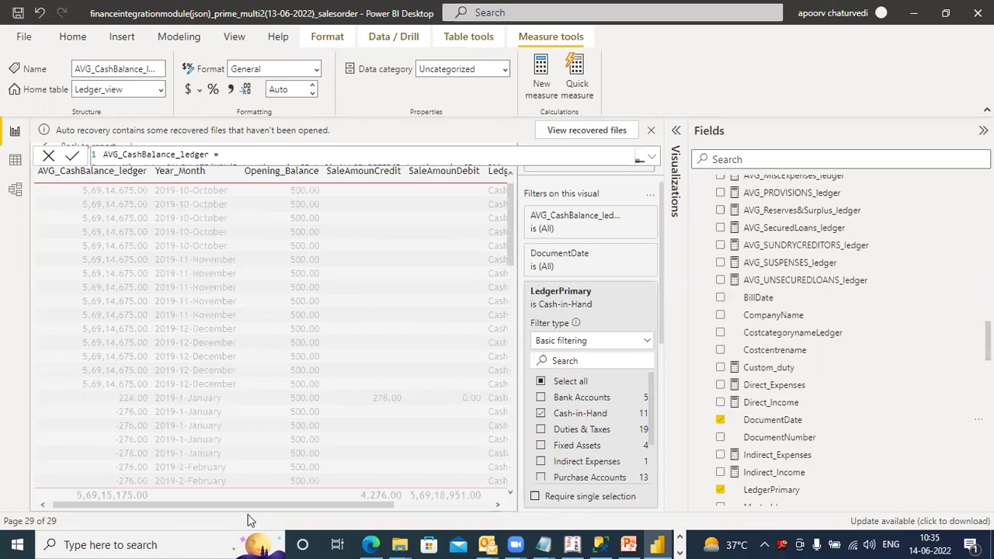
click(496, 500)
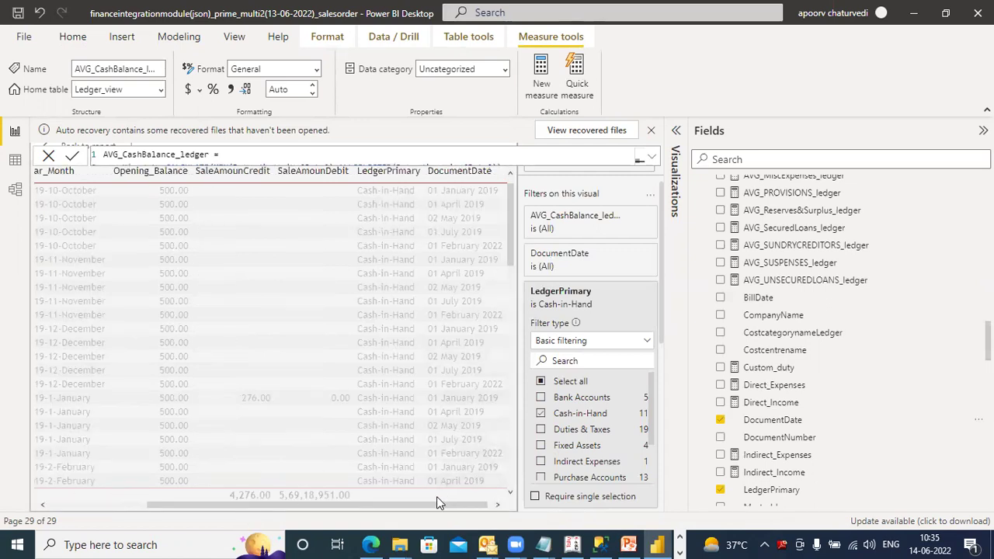
drag(428, 503, 348, 492)
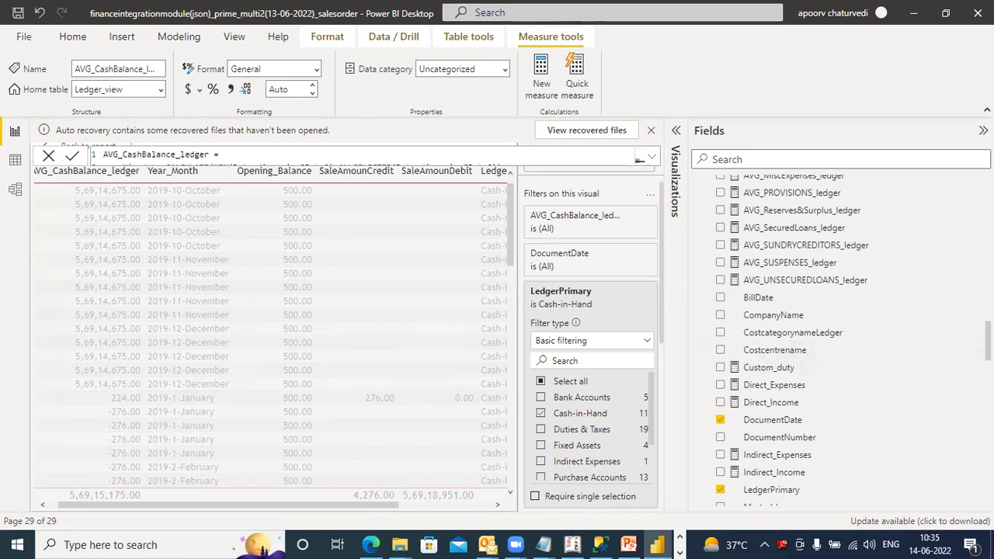
Step: Remove the Year_Month field from the cash balance table and compare the cash balances by DocumentDate
scroll(713, 218, up, 5)
scroll(839, 341, up, 5)
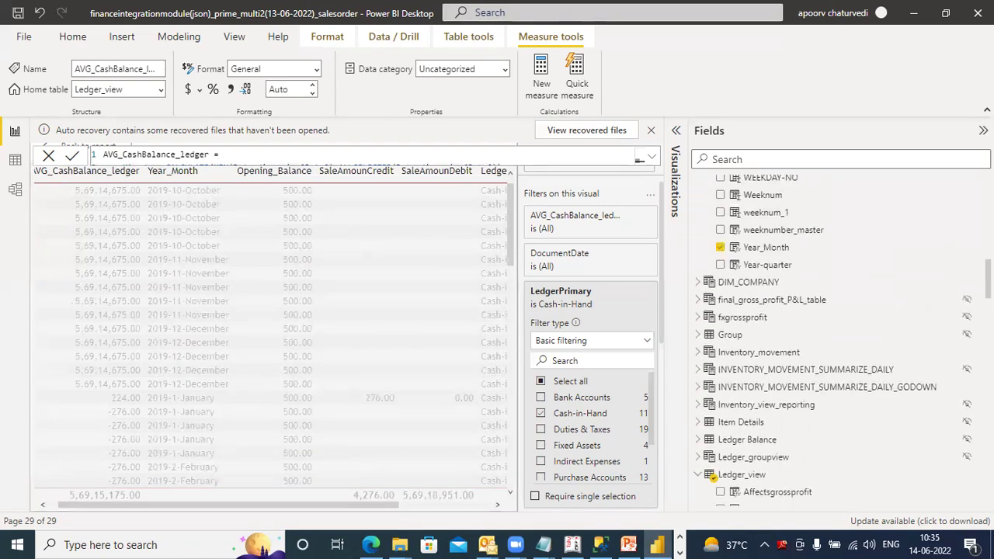
scroll(713, 477, up, 2)
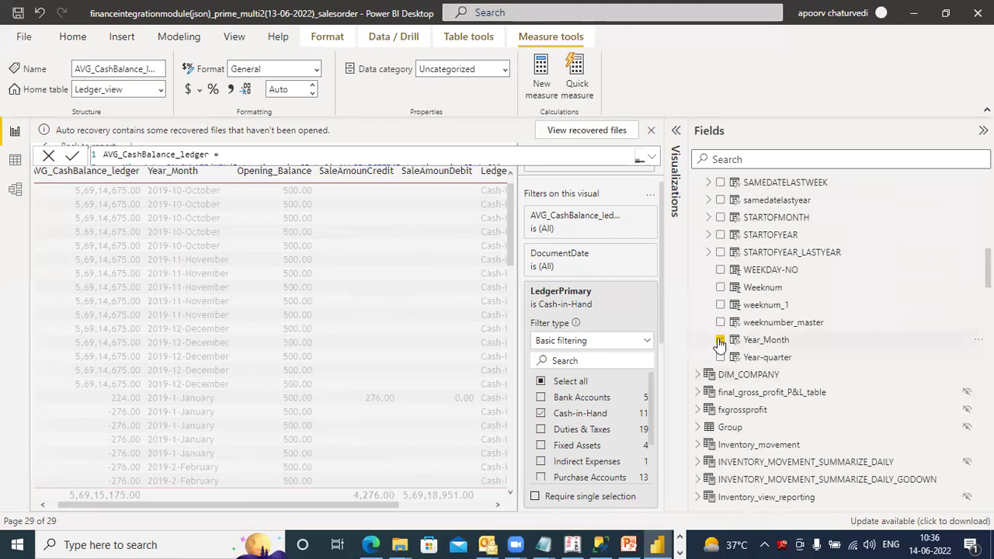
click(720, 340)
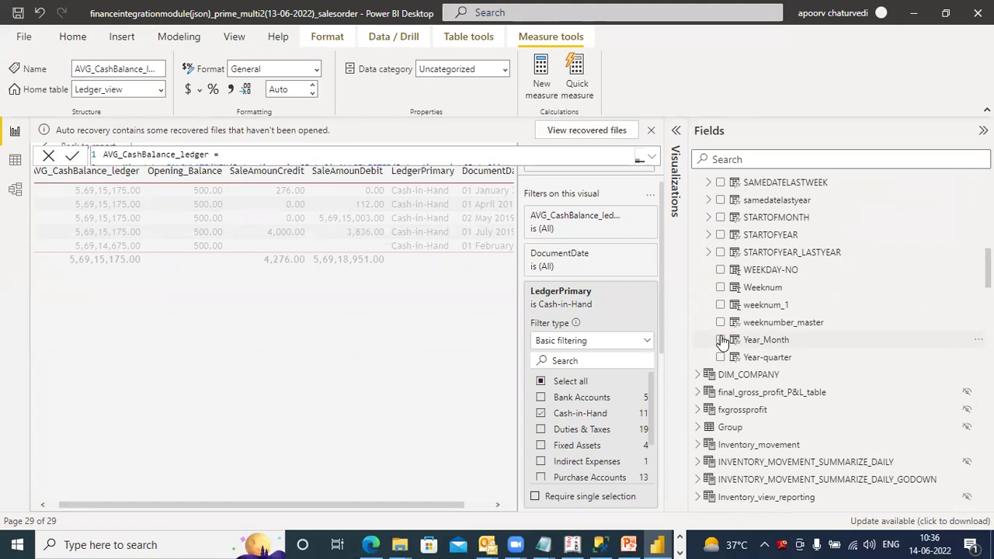
click(492, 504)
click(492, 505)
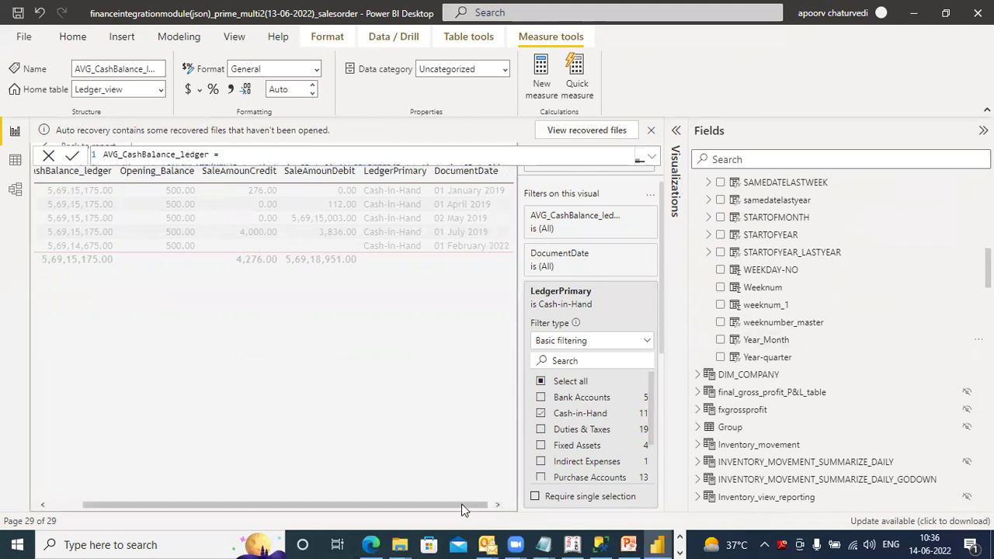
drag(461, 504, 416, 514)
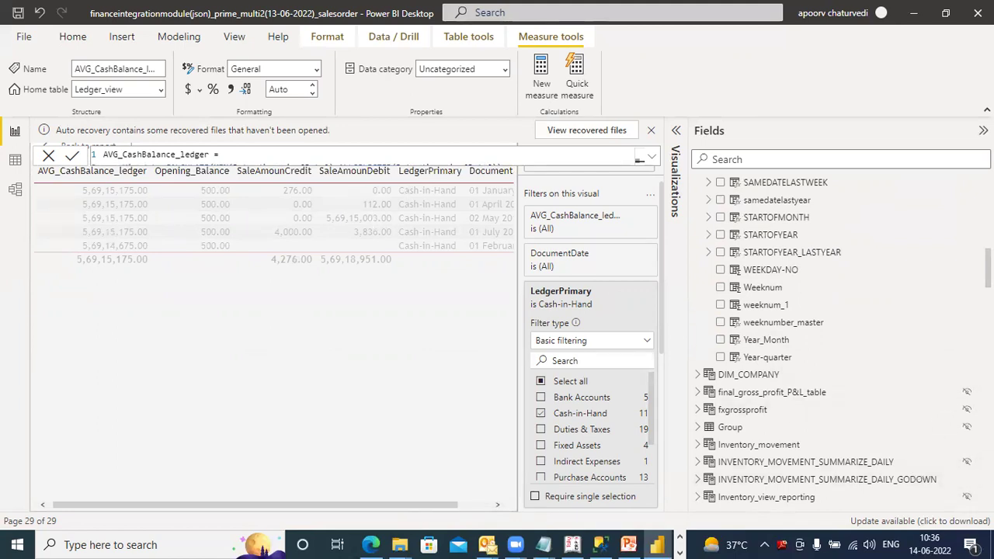
Step: Replace the DocumentDate field with Year_Month from Date_dimension in the cash balance table and check the 2019-2-February row
scroll(838, 342, down, 5)
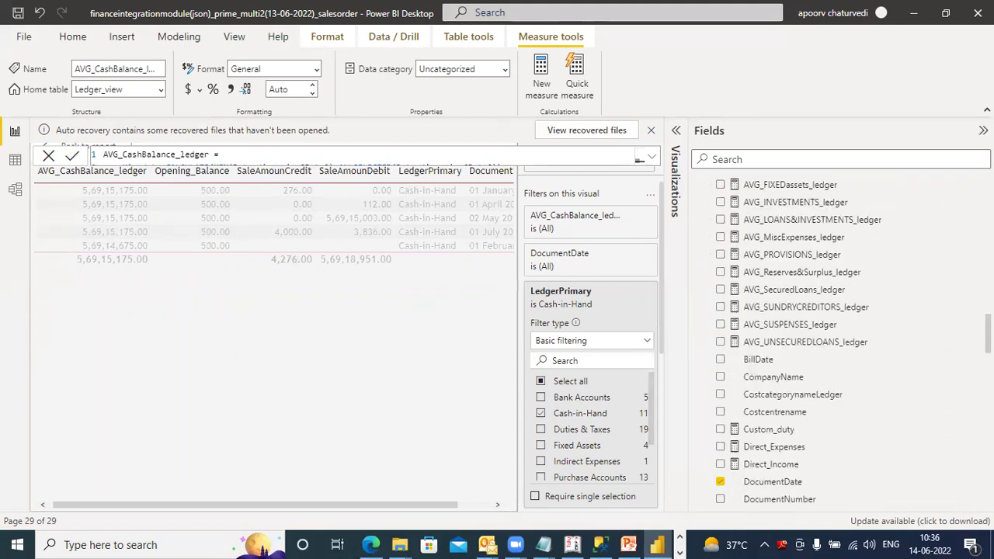
click(720, 476)
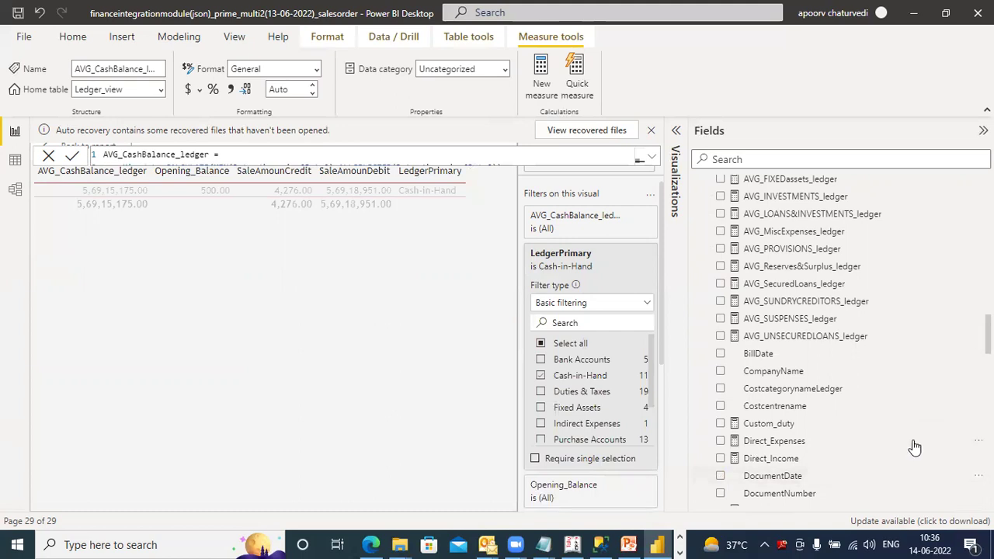
scroll(913, 448, up, 3)
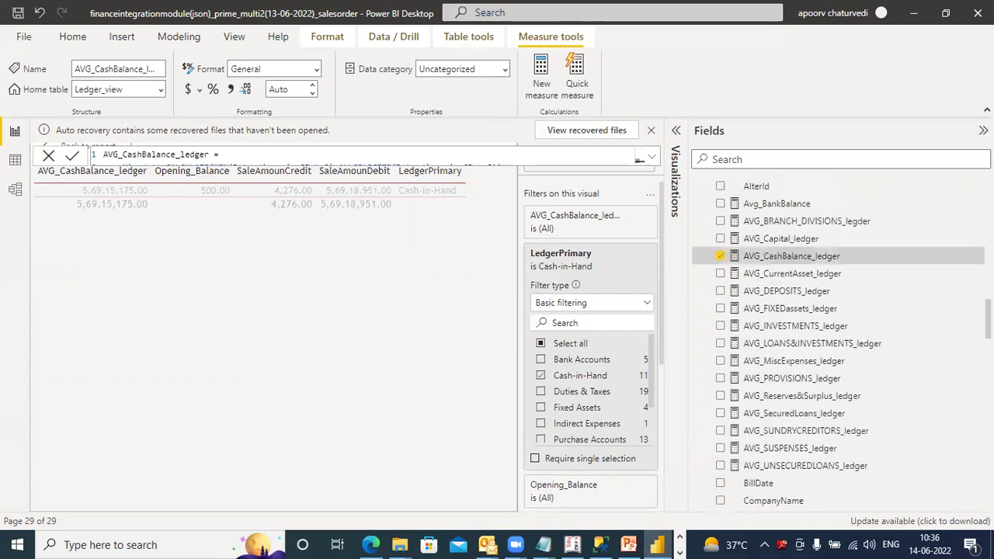
scroll(839, 342, up, 8)
scroll(839, 342, up, 4)
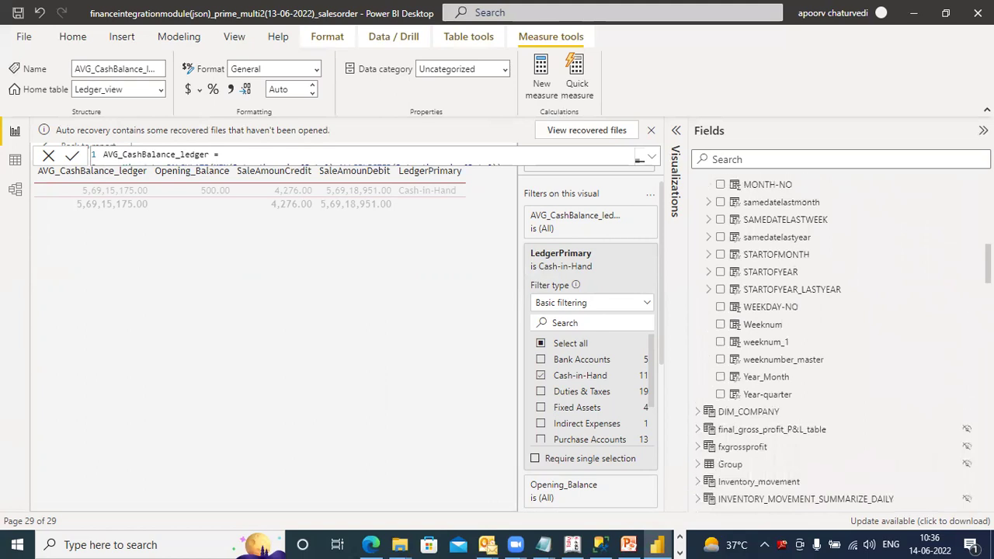
click(721, 376)
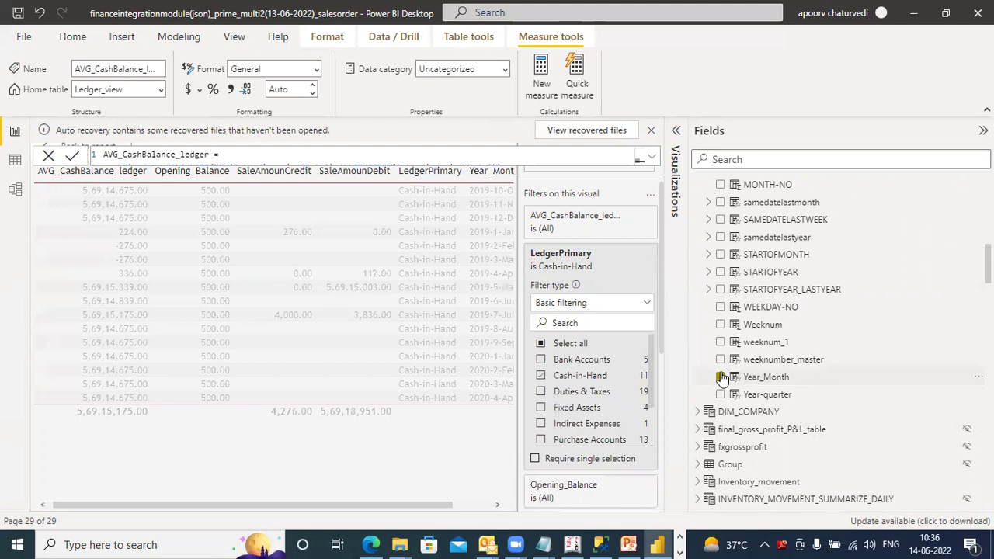
click(97, 246)
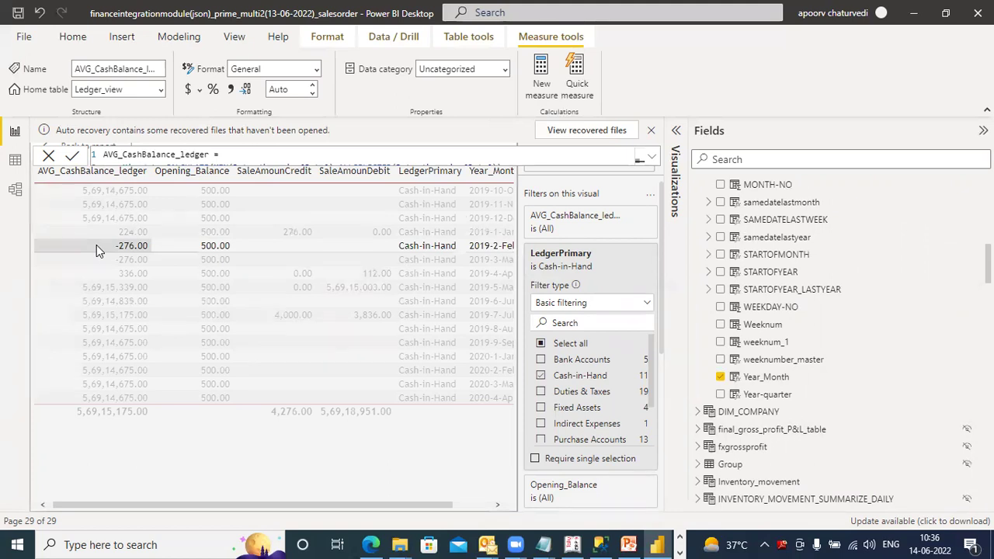
Step: Set the cross filter direction of the relationship between Ledger_view (DocumentDate) and Date_dimension (Date) to Both
click(15, 190)
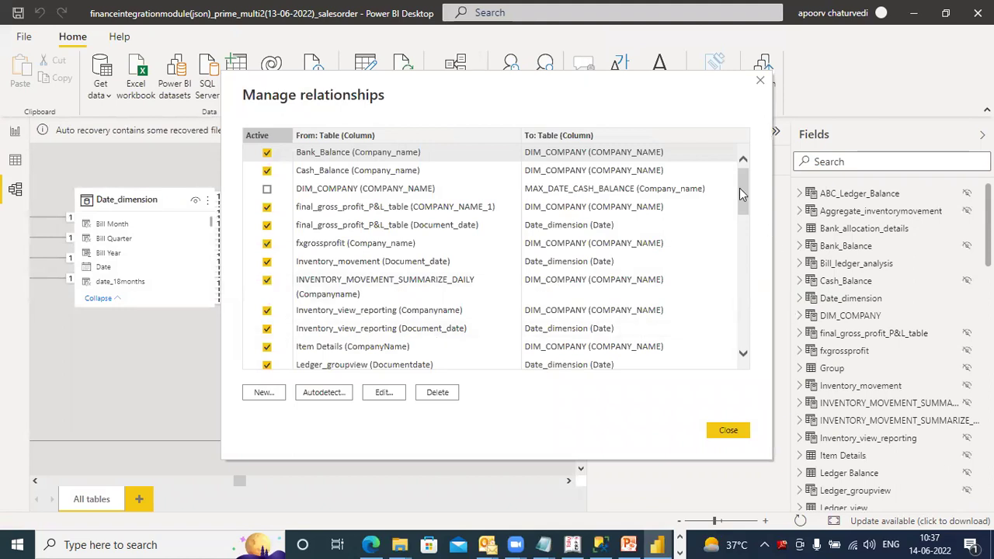
drag(741, 194, 744, 240)
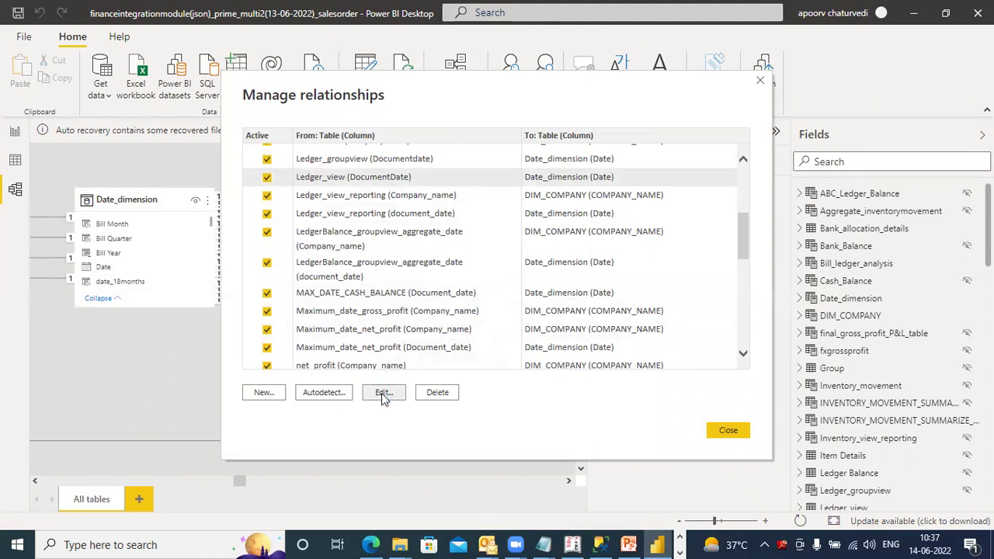
click(383, 392)
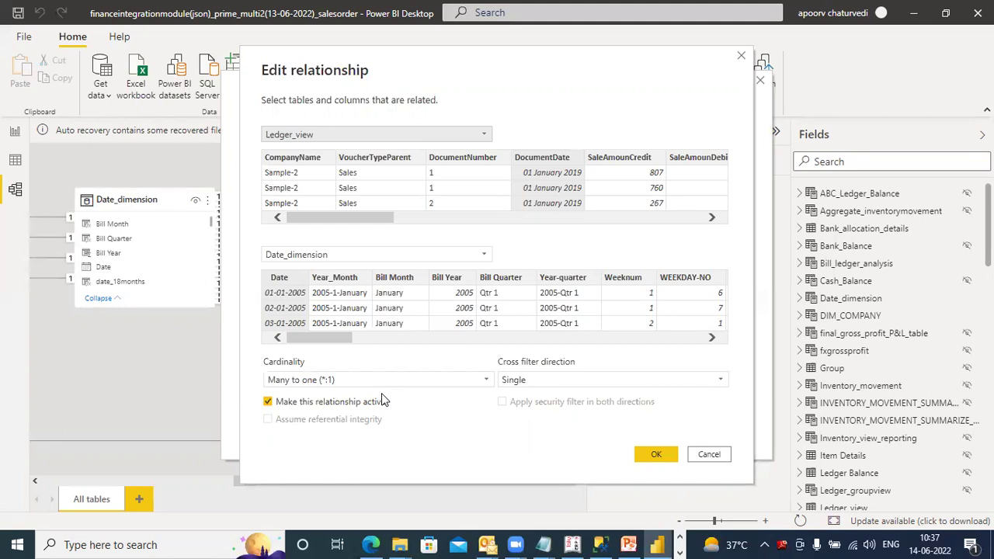
click(530, 380)
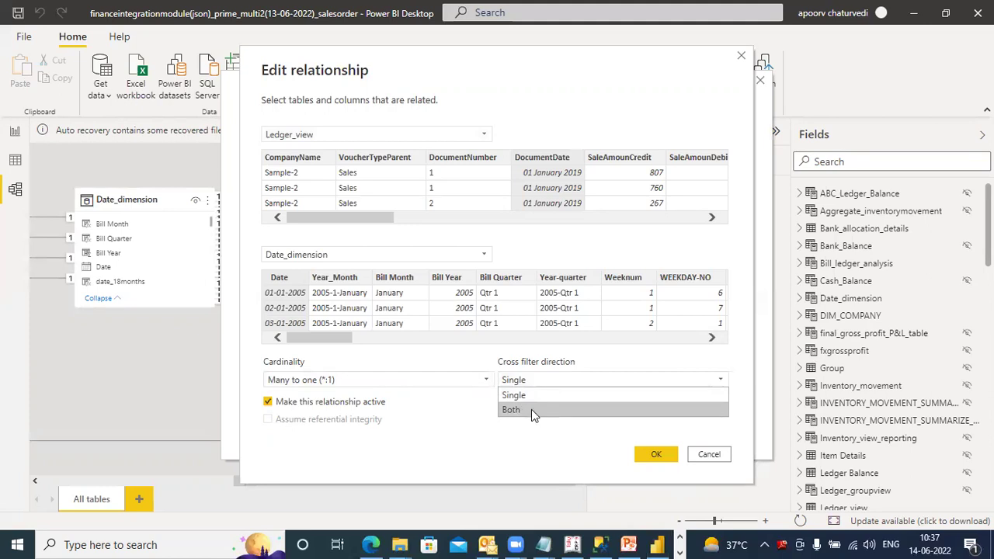
click(531, 410)
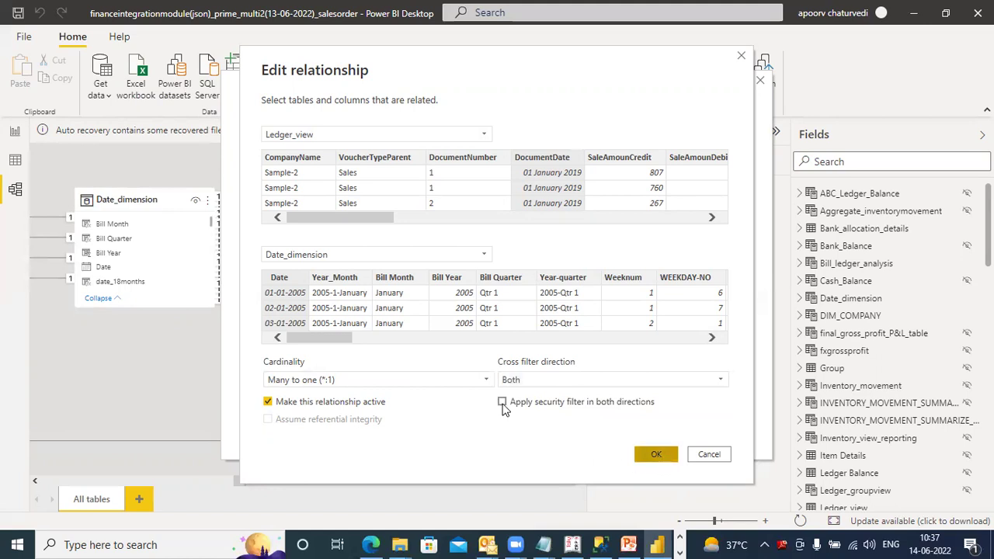
key(Return)
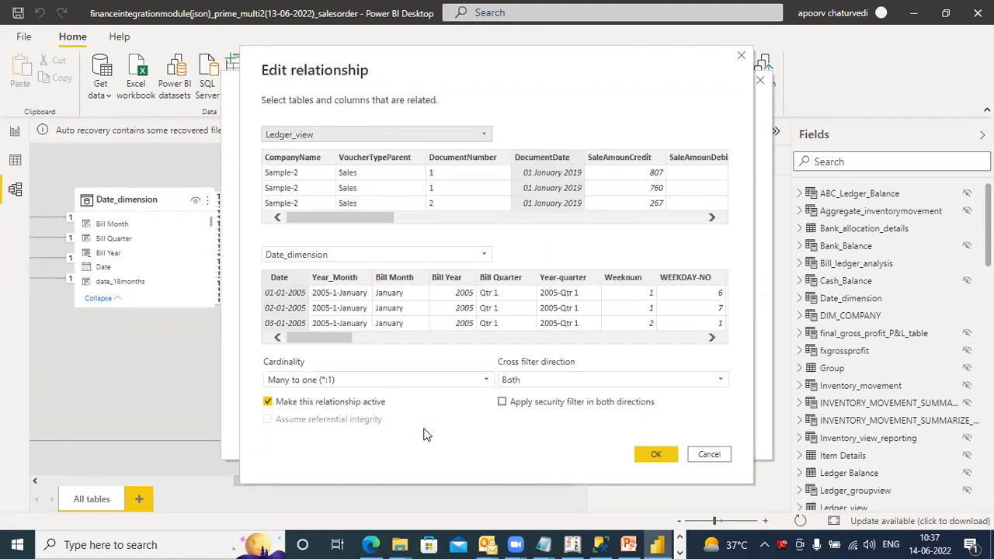
Step: Try applying the security filter in both directions, leave that option off, and save the Ledger_view to Date_dimension relationship
click(502, 403)
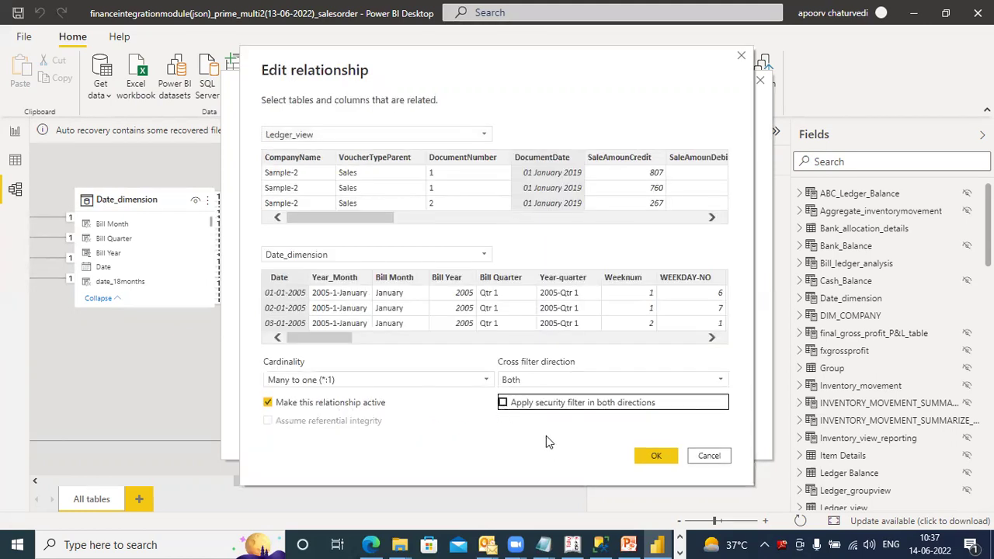
click(503, 403)
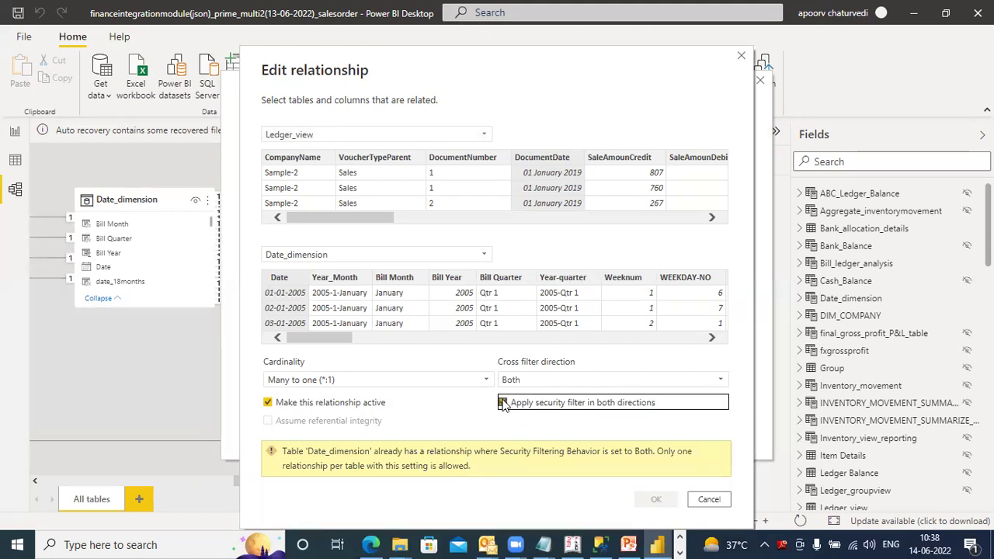
click(649, 462)
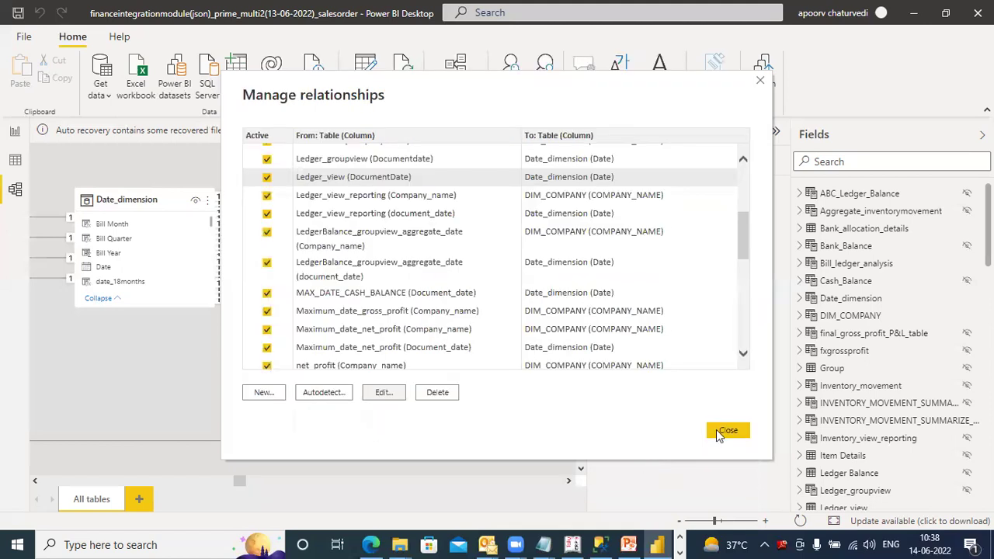
click(728, 431)
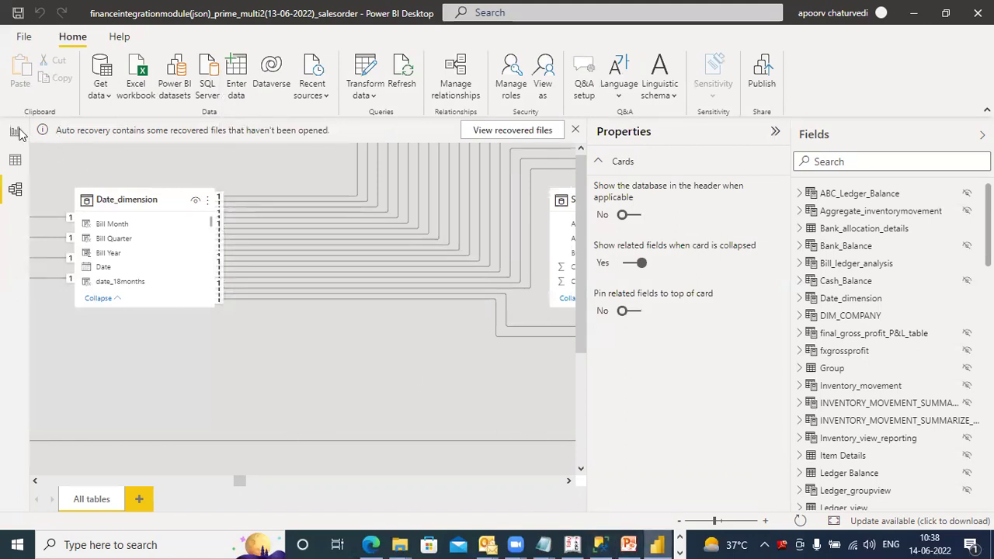
click(680, 552)
click(377, 545)
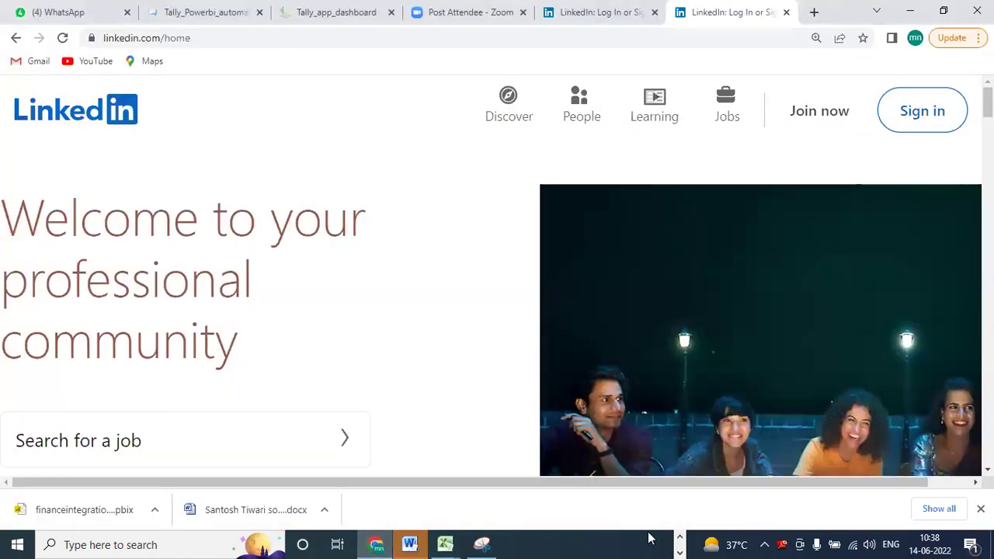
click(679, 538)
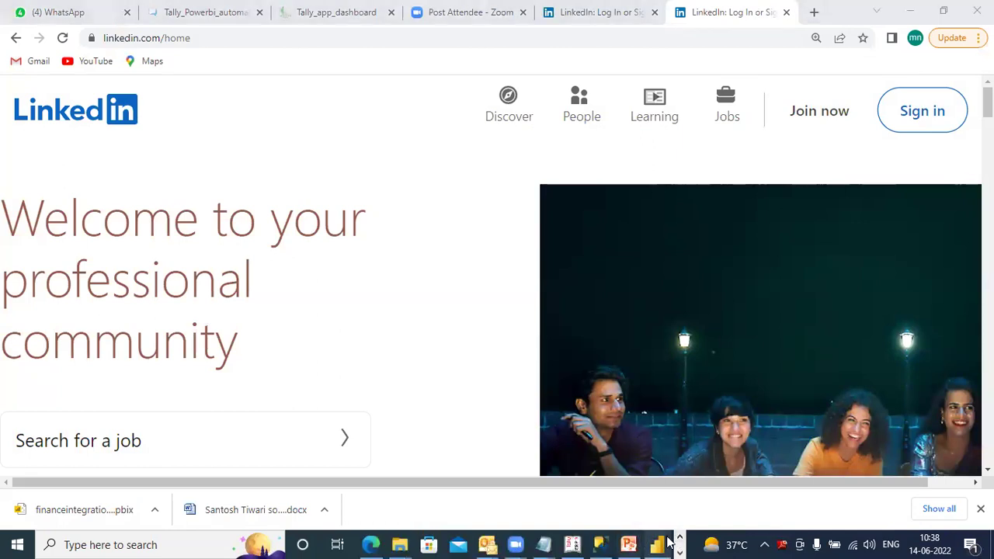
click(658, 543)
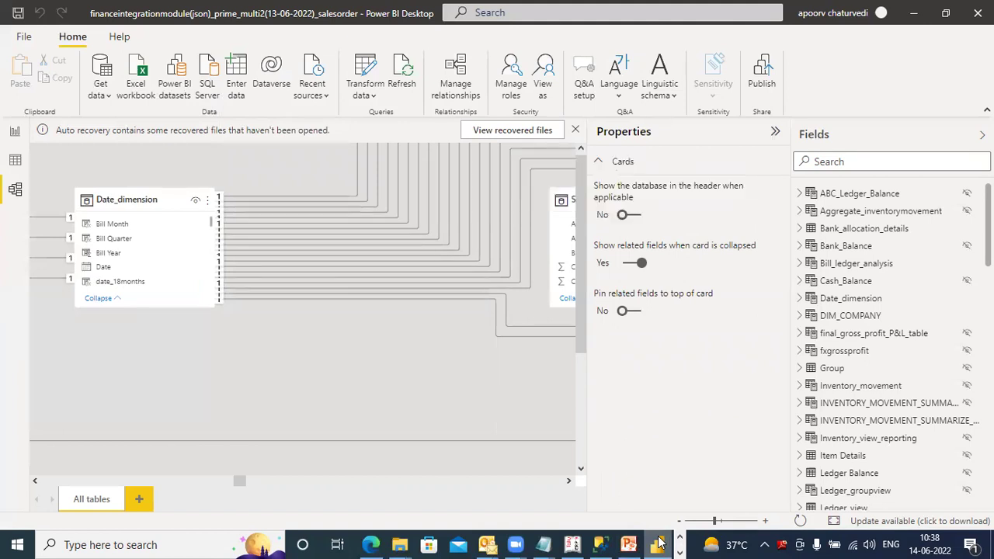
Step: Return to the report and add the Date field from Date_dimension to the cash balance table, checking its year, quarter, month and day columns
click(15, 132)
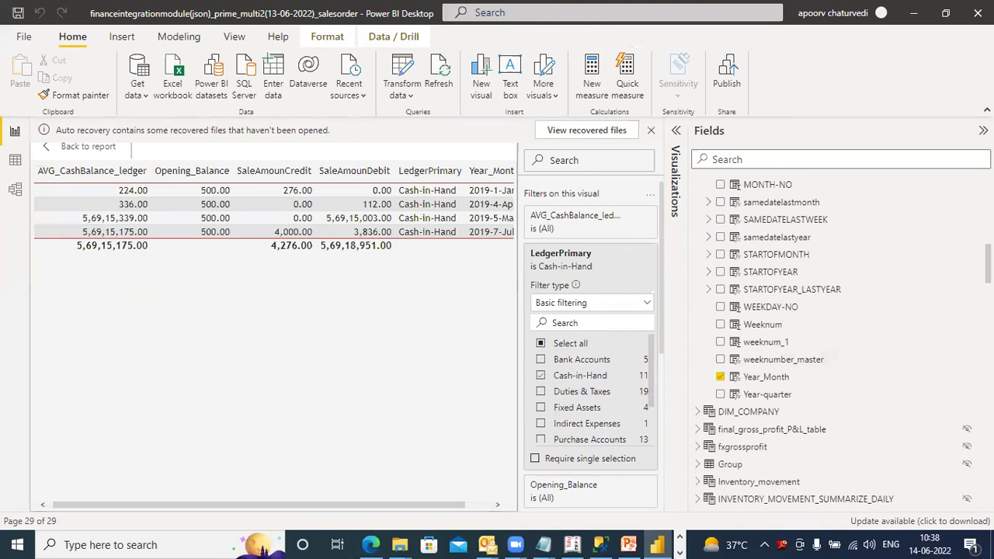
scroll(714, 236, down, 5)
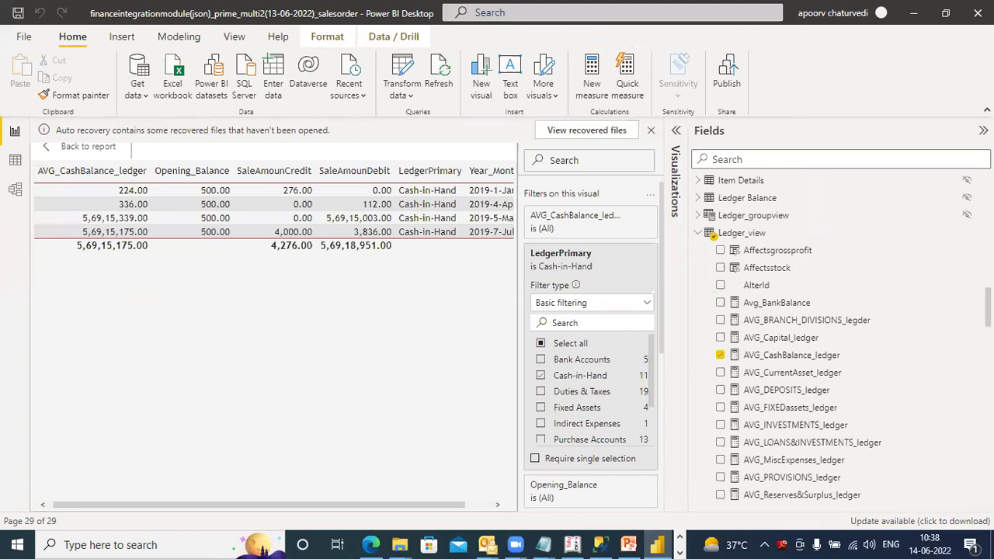
scroll(714, 236, down, 1)
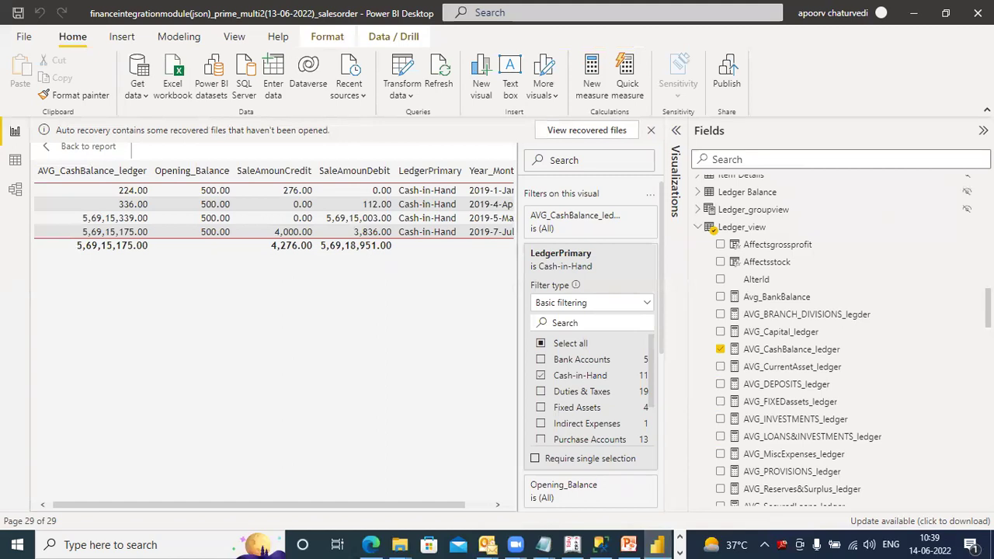
scroll(839, 342, down, 4)
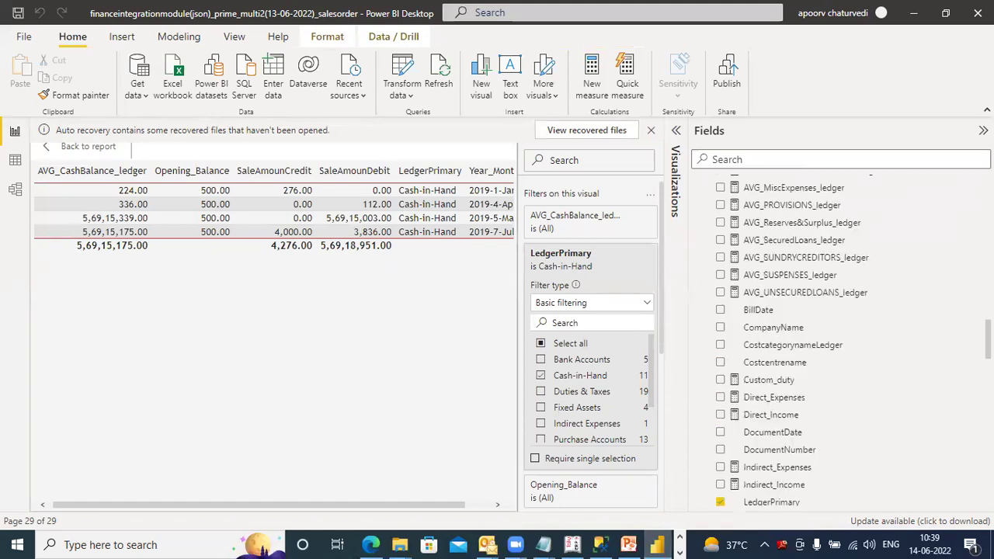
scroll(839, 342, up, 10)
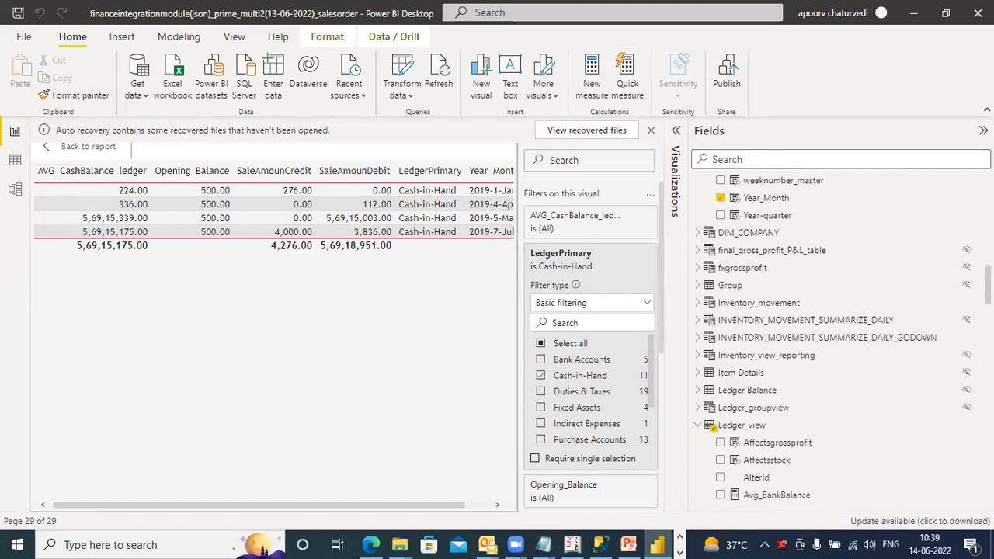
scroll(839, 341, up, 4)
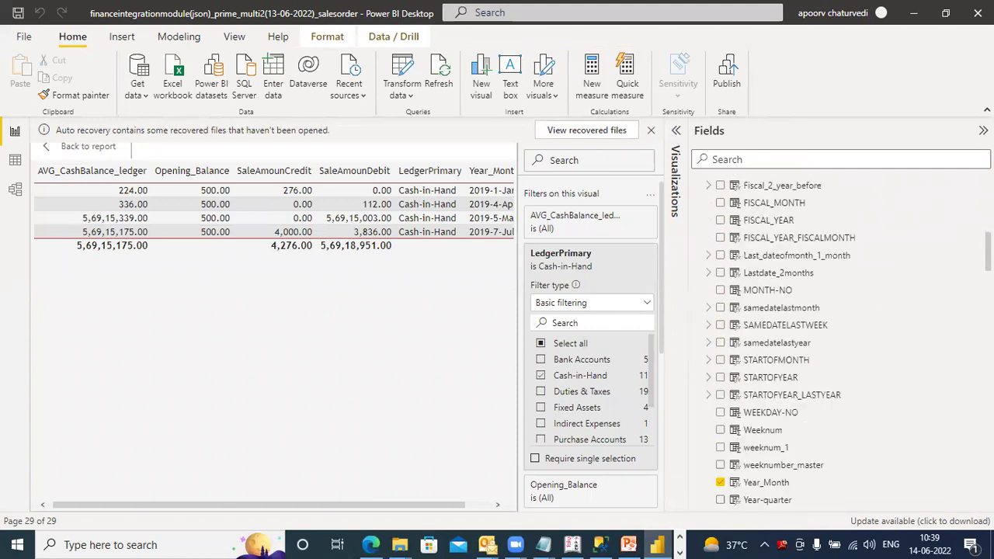
scroll(839, 341, up, 3)
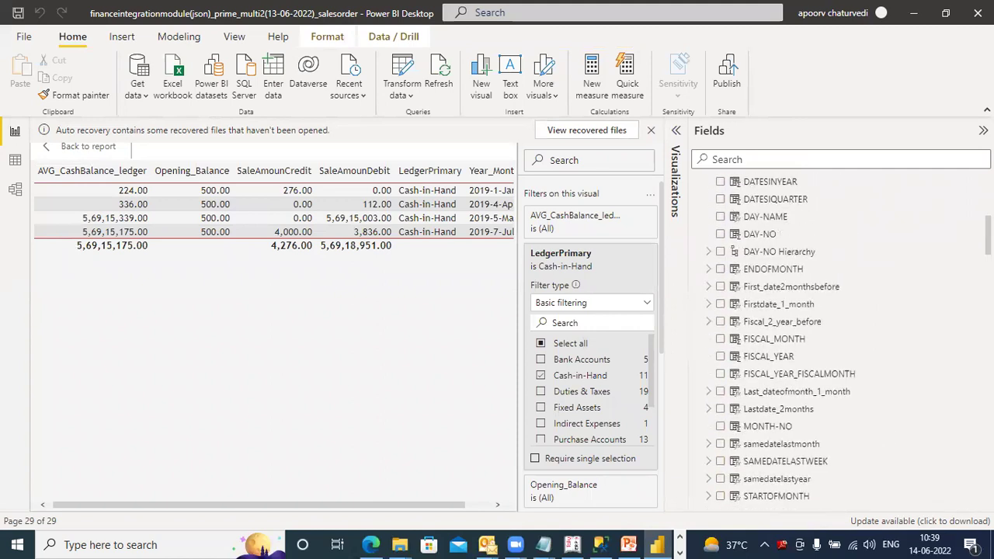
scroll(838, 341, up, 2)
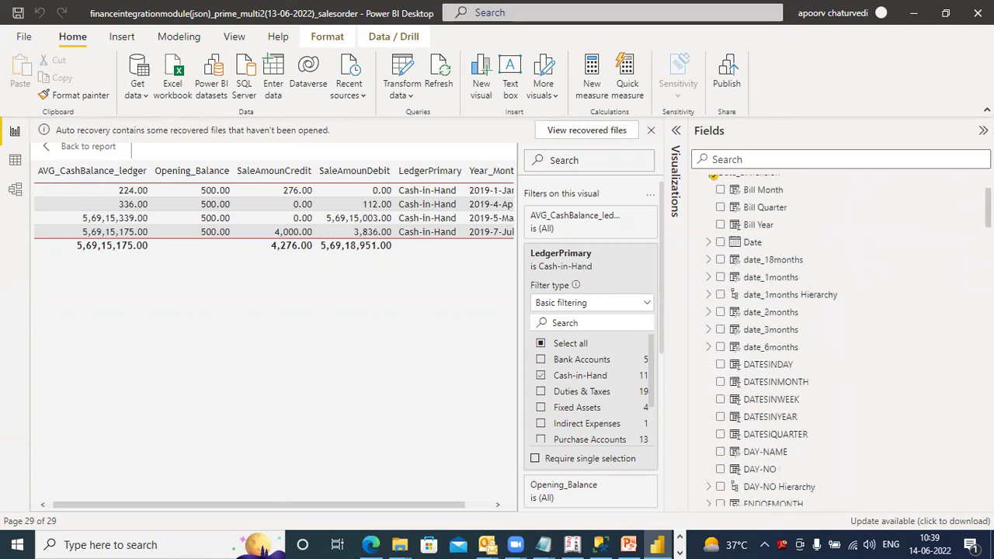
scroll(732, 255, down, 1)
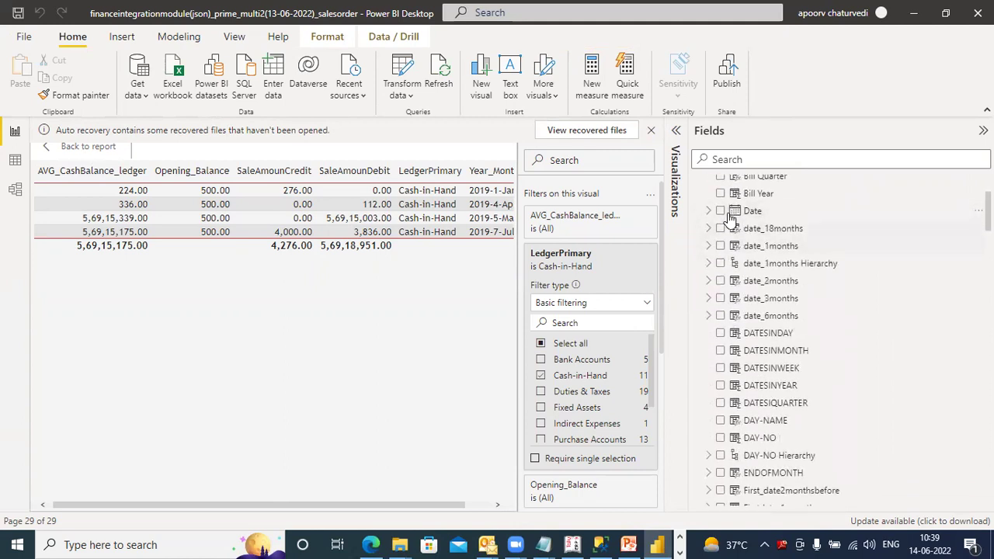
click(721, 212)
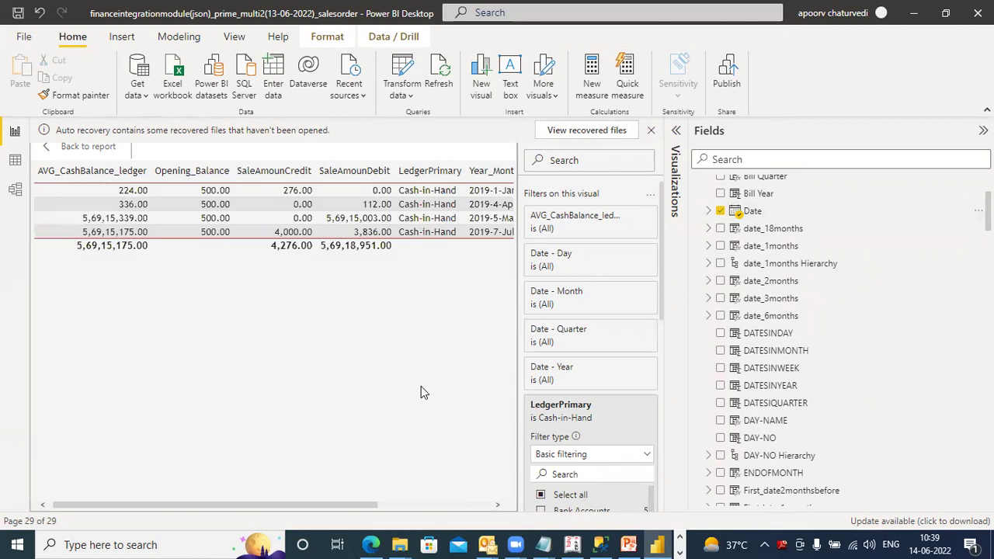
click(418, 504)
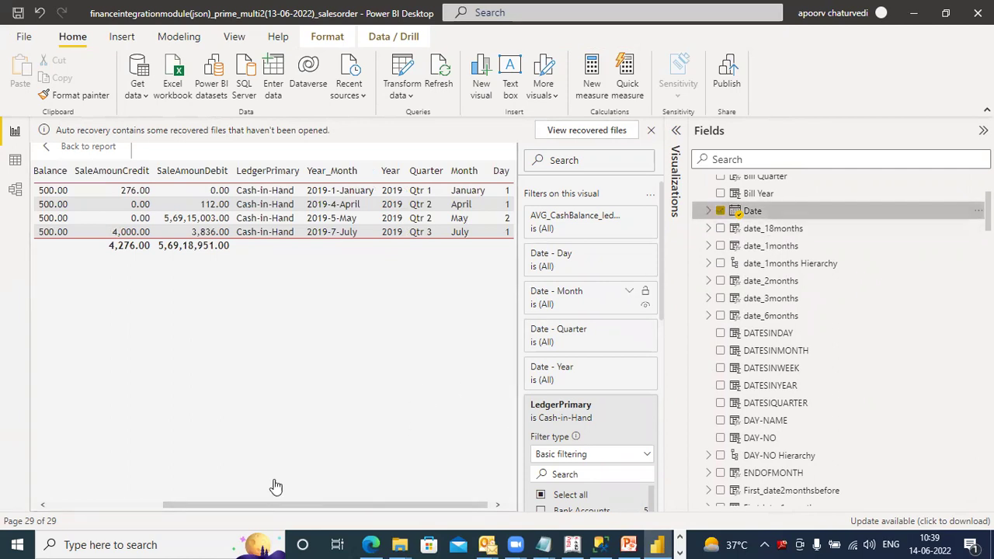
Step: Remove the Date field from the cash balance table and compare its monthly balances with Tally's Ledger Monthly Summary for Cash
click(131, 505)
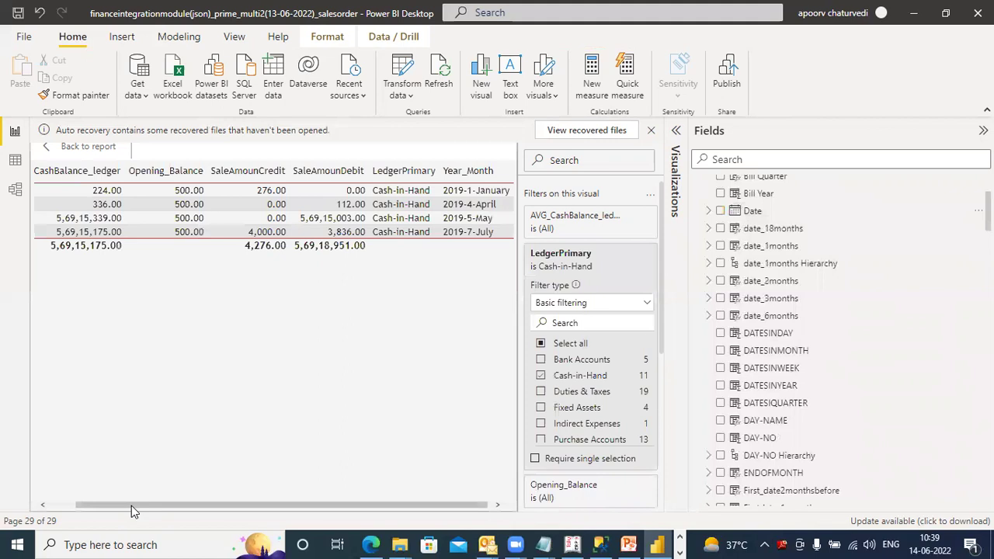
click(79, 502)
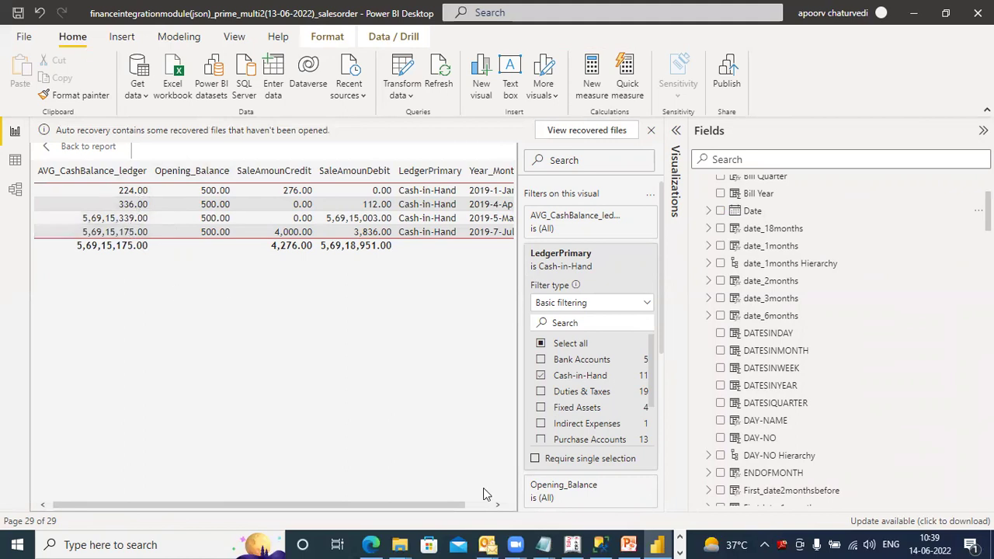
click(573, 543)
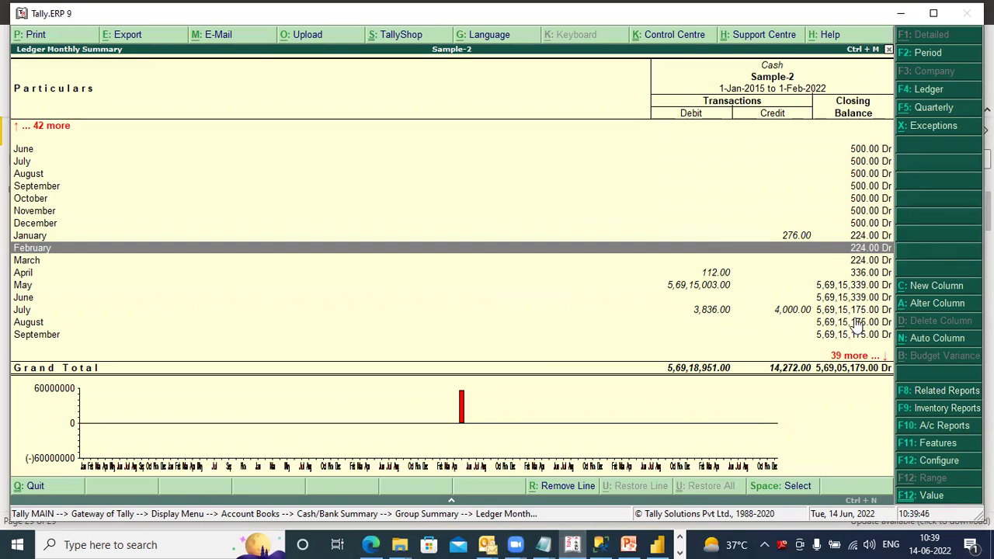
click(487, 543)
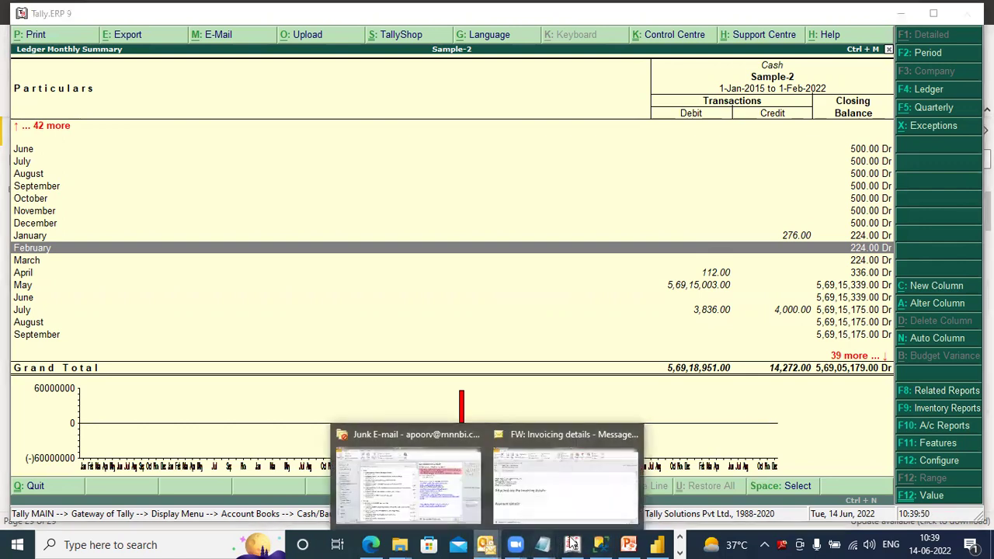
click(657, 542)
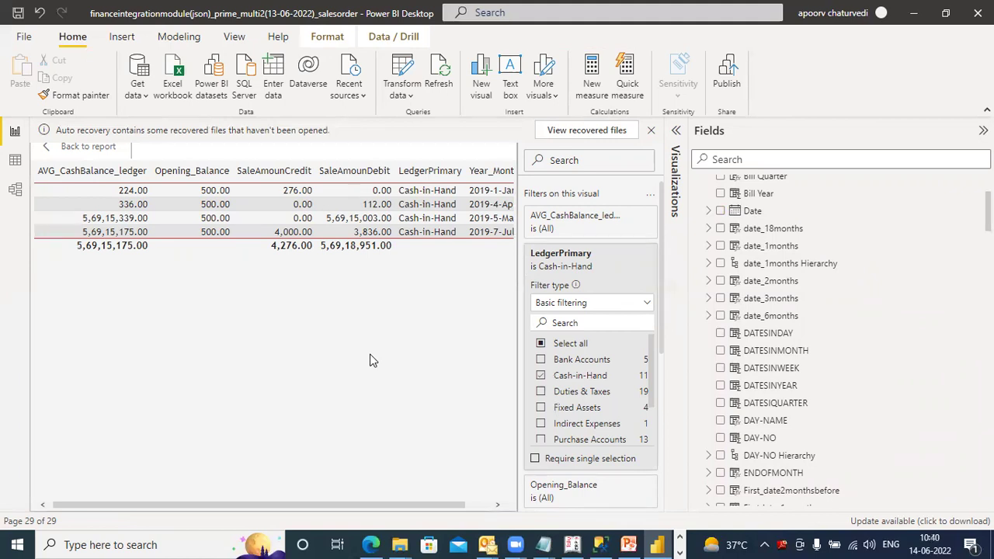
Step: Collapse the Date_dimension table in the field list and locate the AVG_CashBalance_ledger measure under Ledger_view
scroll(711, 180, up, 1)
scroll(711, 180, up, 1)
scroll(711, 193, down, 10)
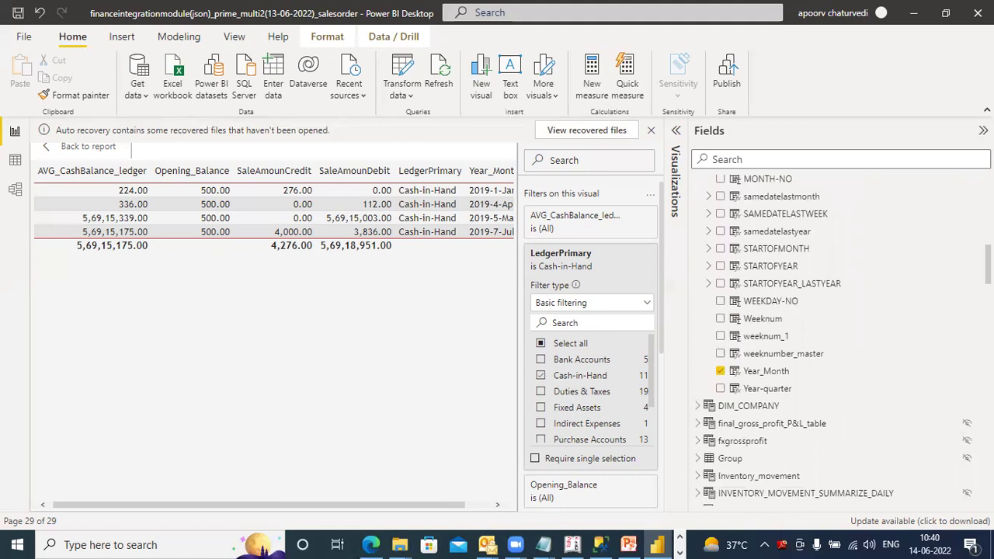
scroll(839, 341, down, 2)
scroll(839, 342, up, 8)
scroll(786, 239, up, 5)
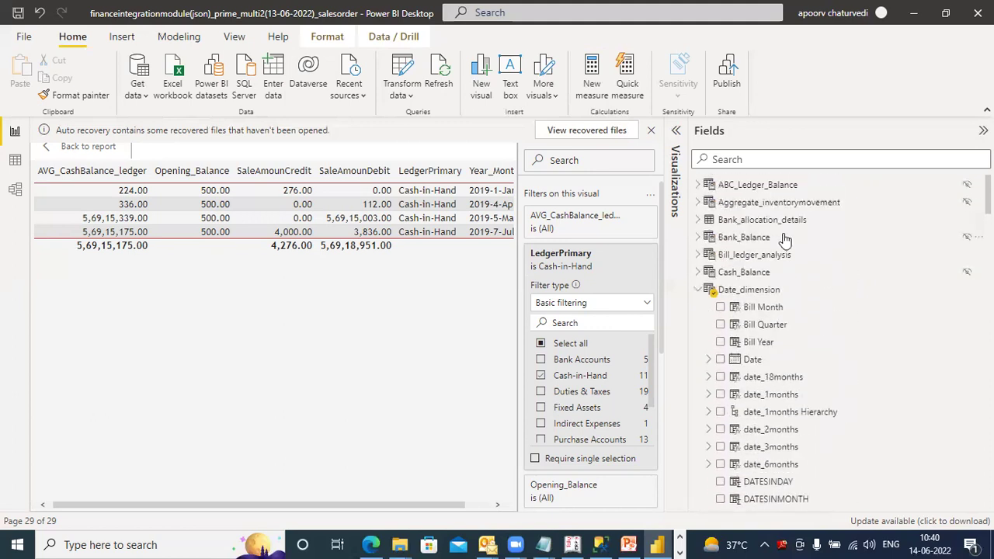
click(696, 290)
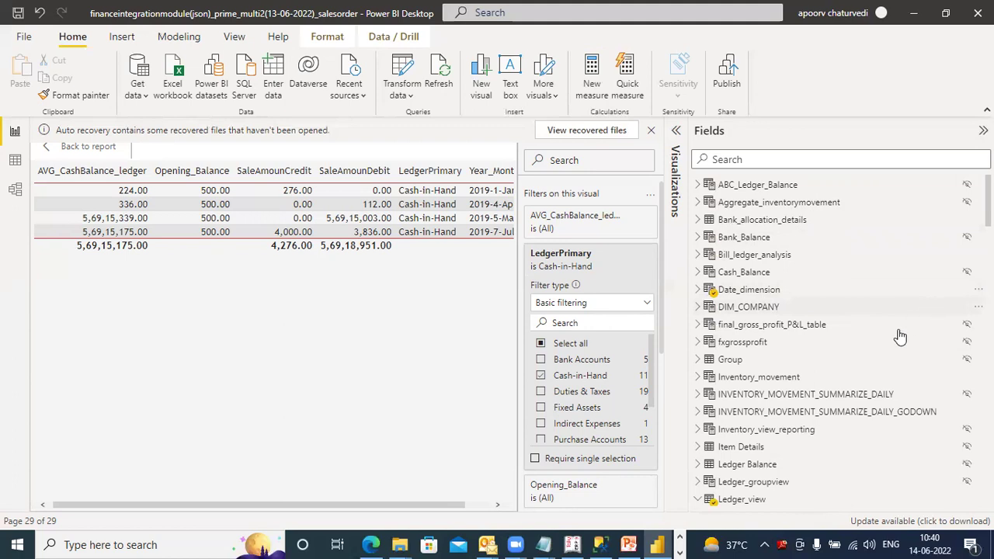
scroll(839, 342, down, 4)
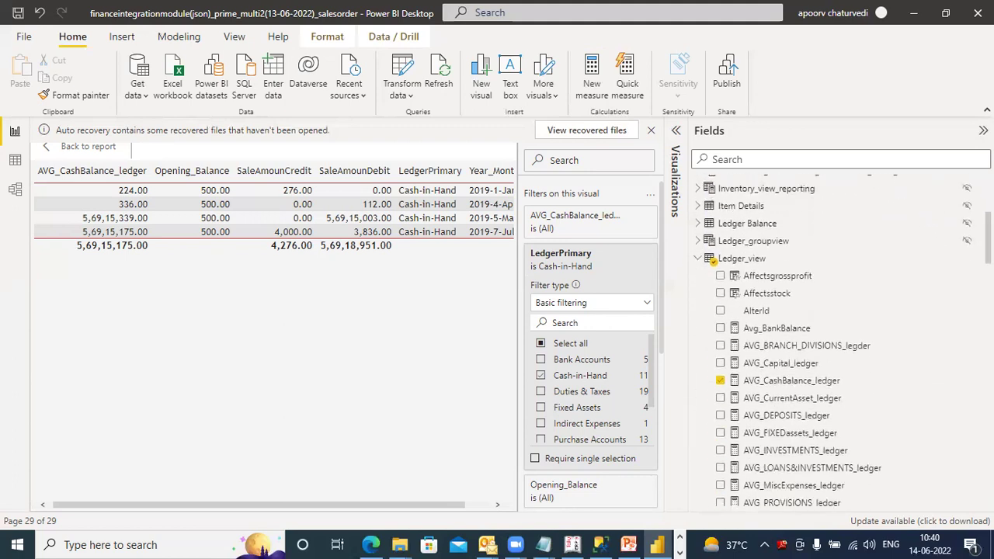
Step: Open the AVG_CashBalance_ledger formula and examine its all(Ledger_view) filter and the DocumentDate<=max_date condition
click(792, 382)
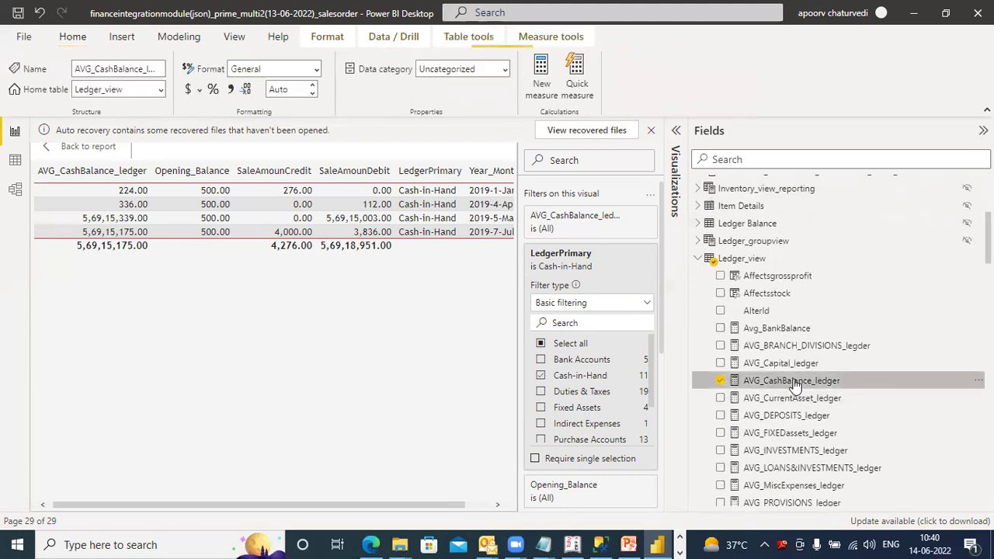
click(651, 156)
click(541, 219)
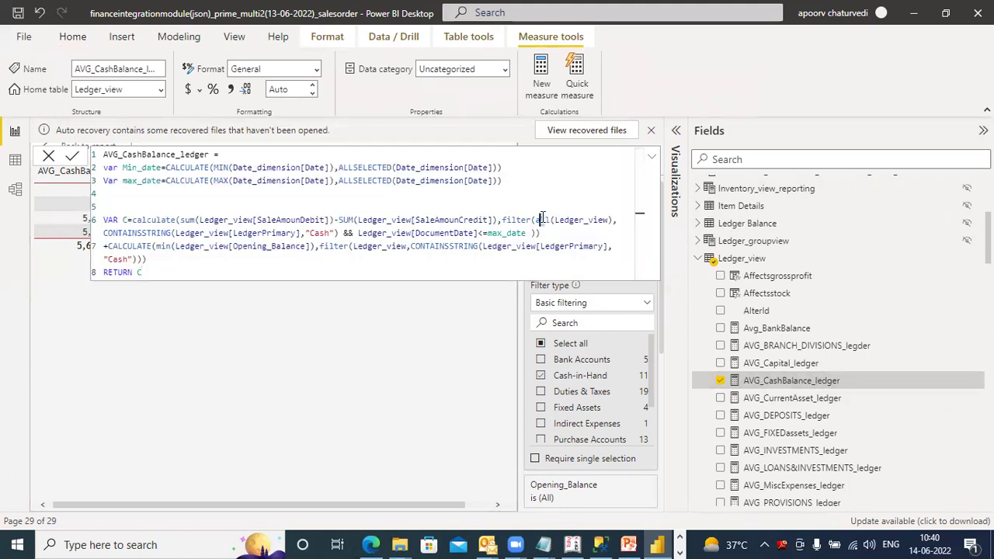
click(528, 233)
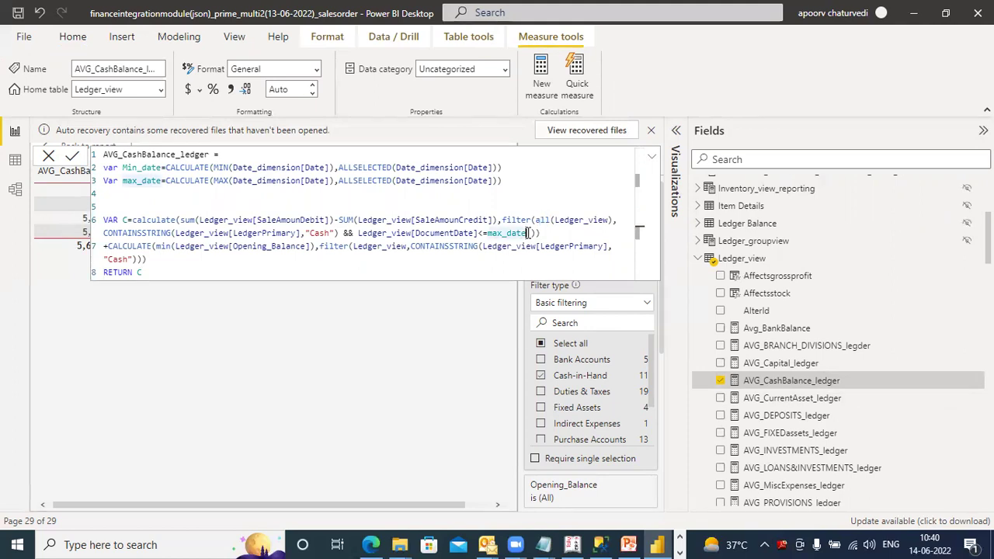
click(651, 157)
click(538, 232)
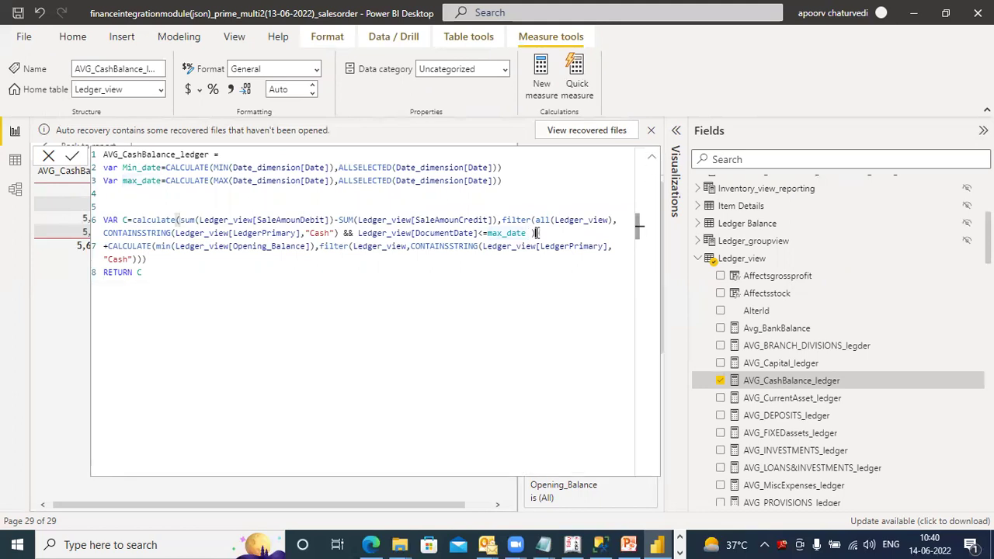
click(652, 161)
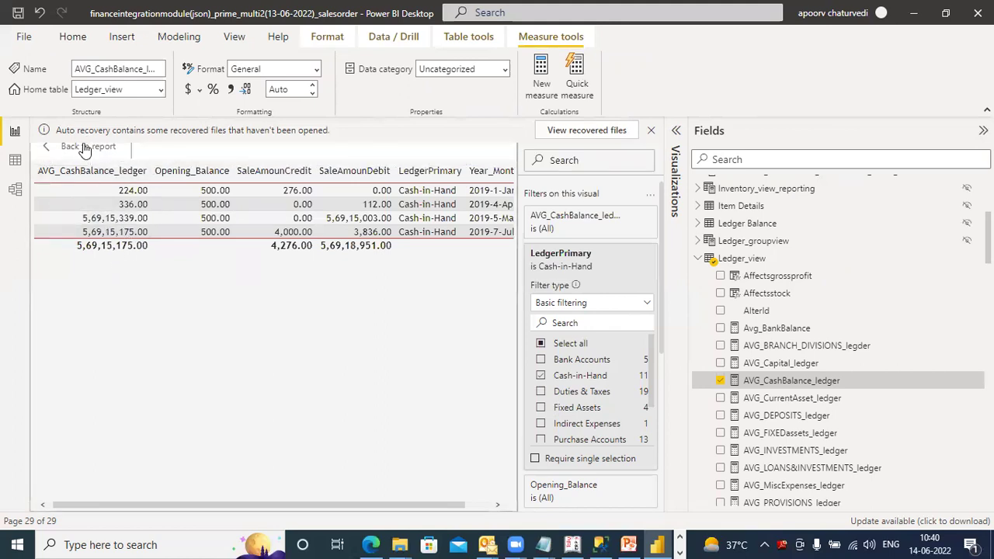
Step: Return to the report page and vary the Date slicer's end date between 2018 and 2020 to check the cash balance rows
click(86, 151)
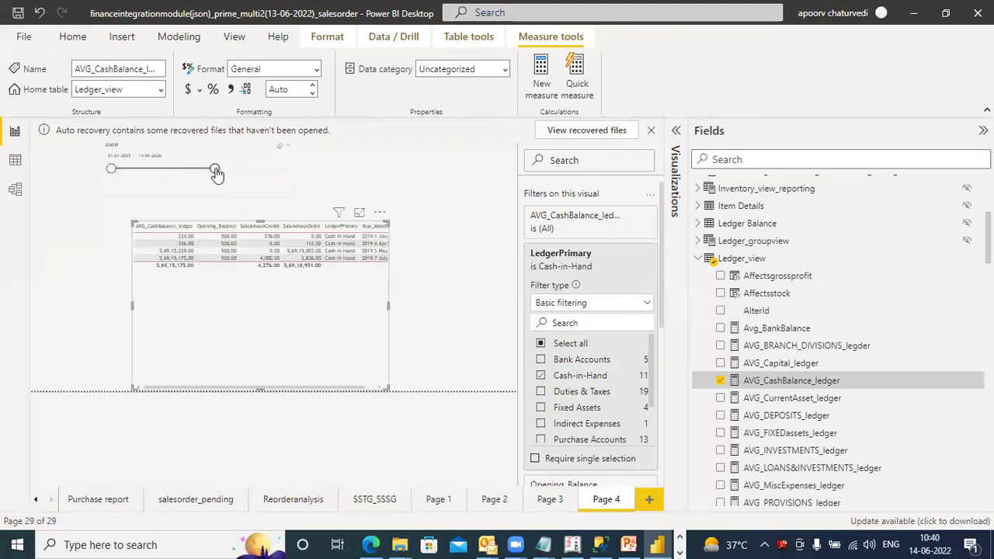
drag(216, 173, 202, 171)
click(167, 172)
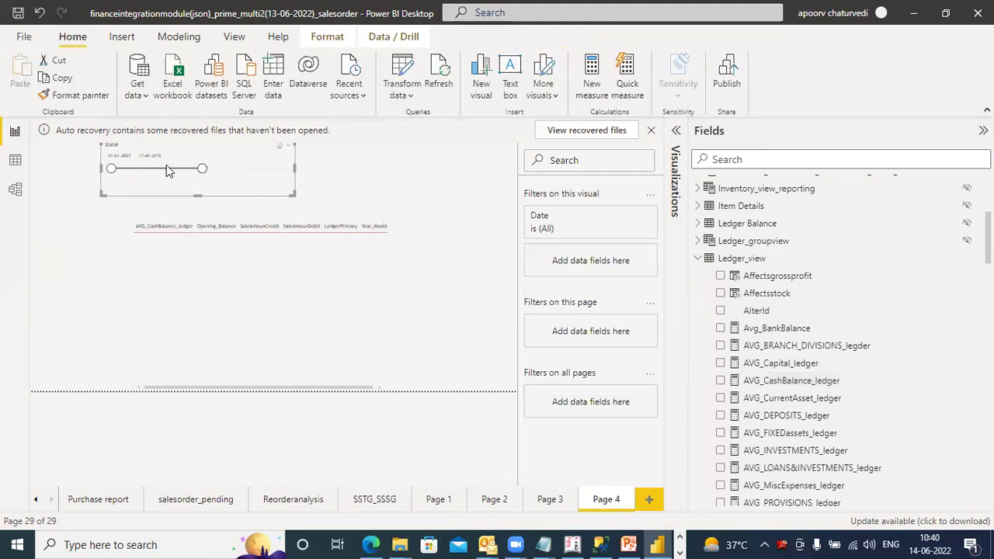
drag(202, 167, 211, 167)
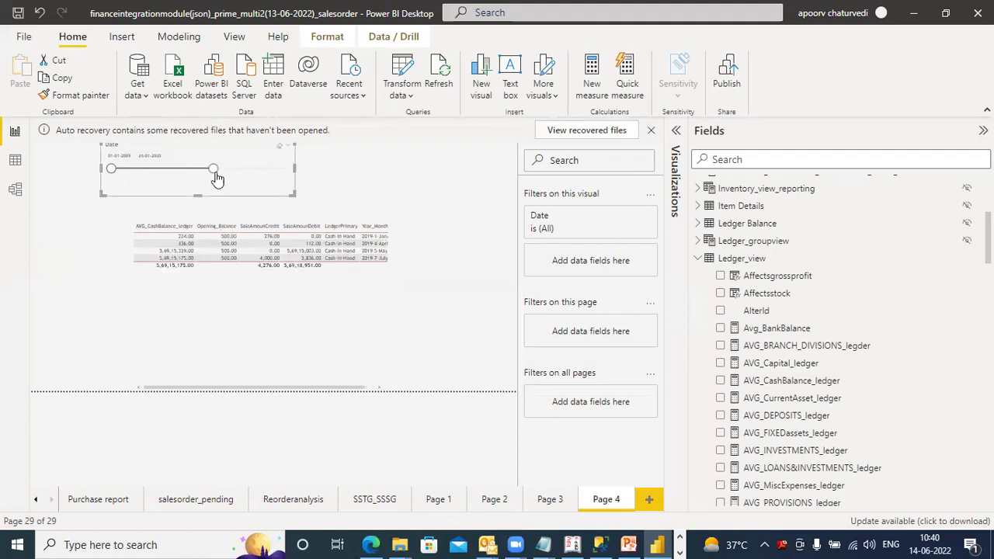
click(200, 168)
drag(204, 171, 212, 174)
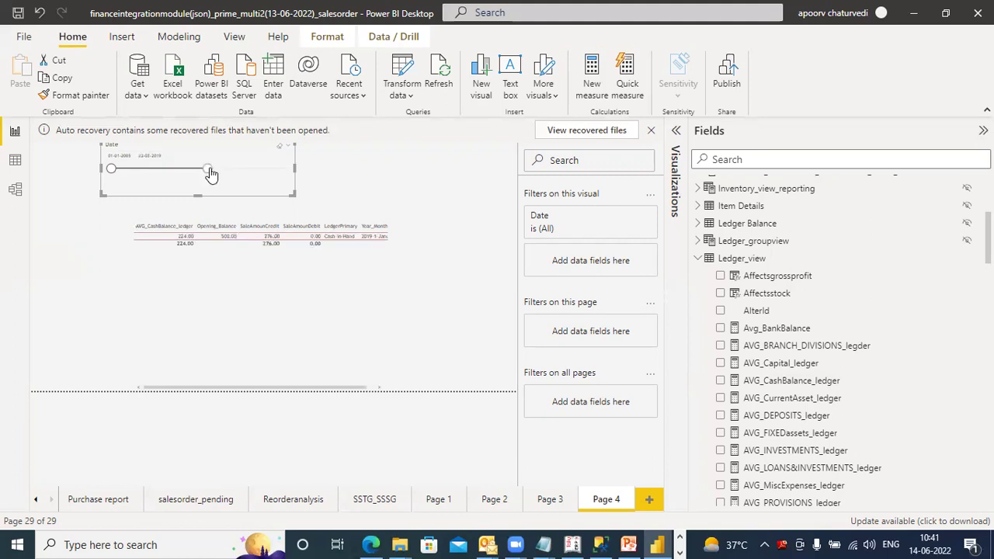
drag(211, 170, 213, 173)
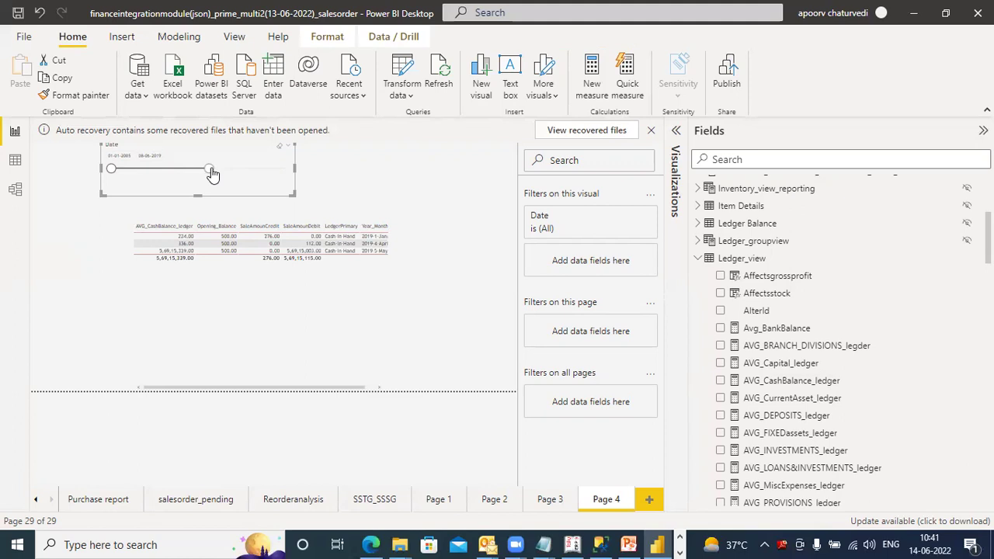
drag(210, 171, 215, 174)
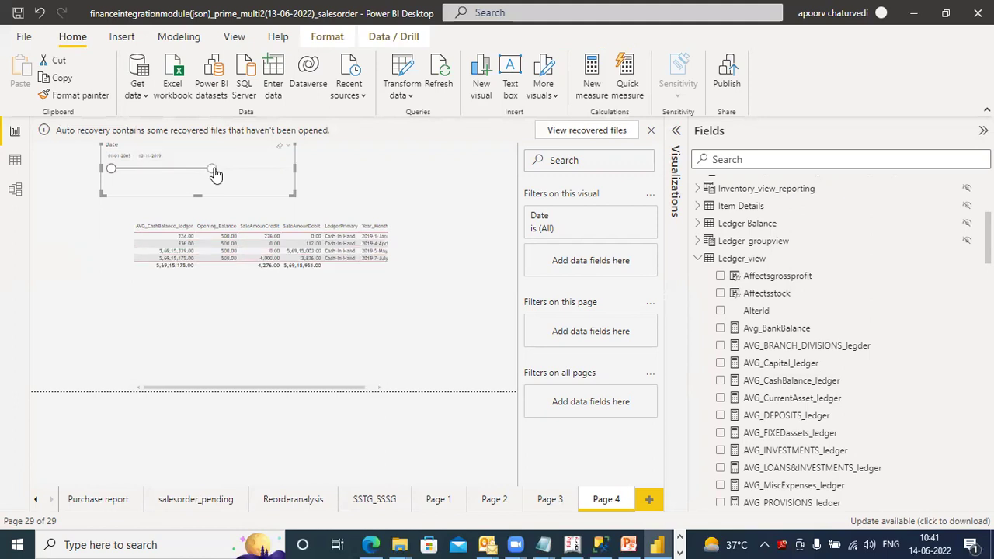
drag(215, 174, 218, 175)
Step: Review the full AVG_CashBalance_ledger formula again, including its Min_date and max_date variables, and collapse the formula
click(785, 383)
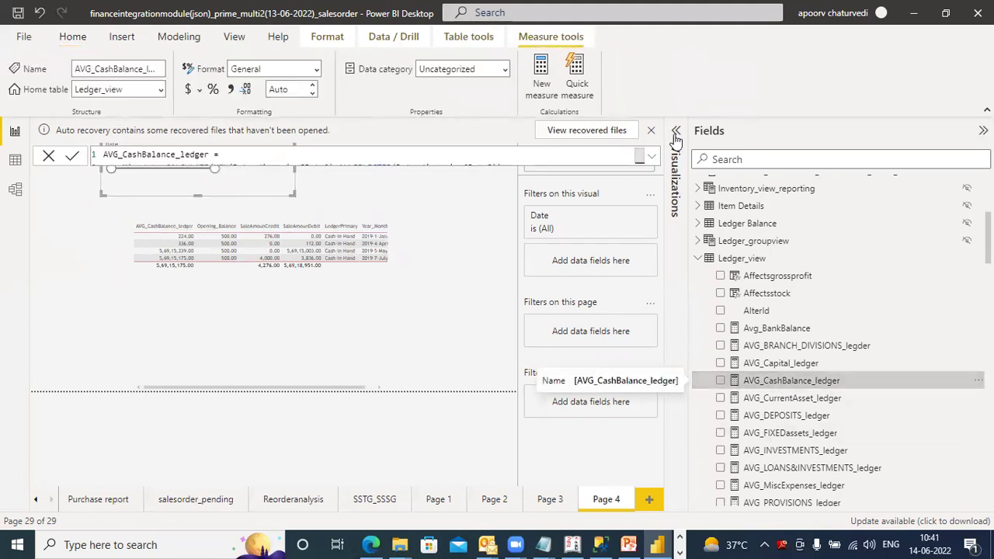
click(651, 157)
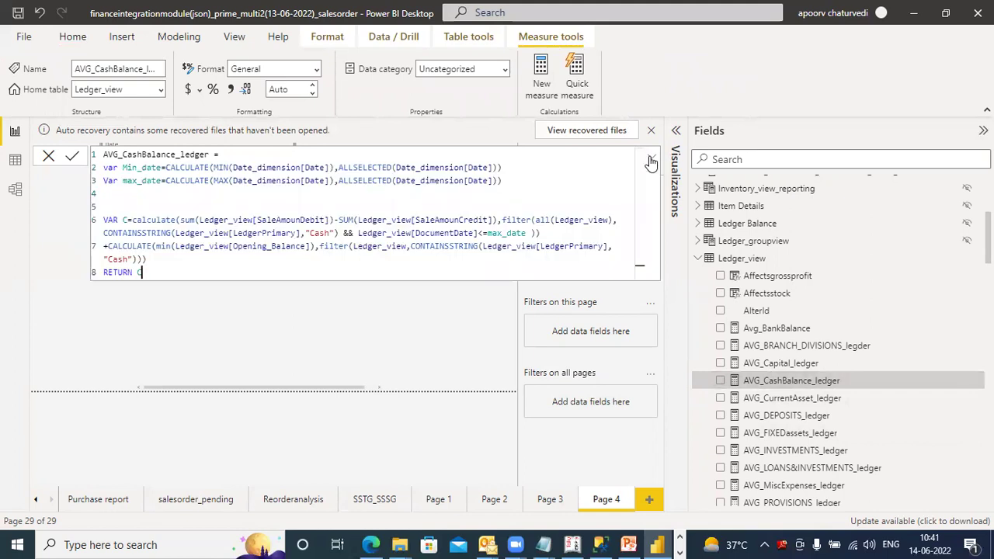
click(651, 160)
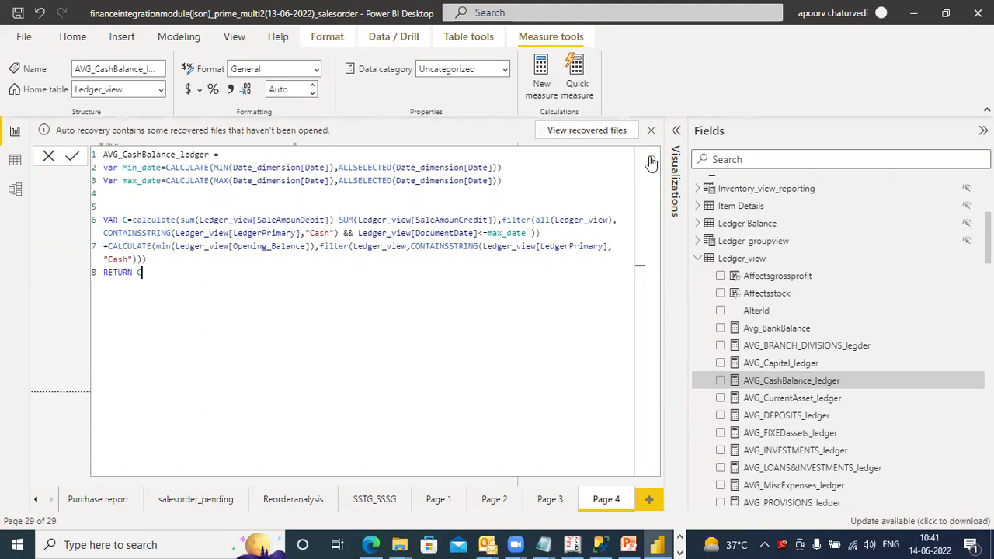
click(651, 160)
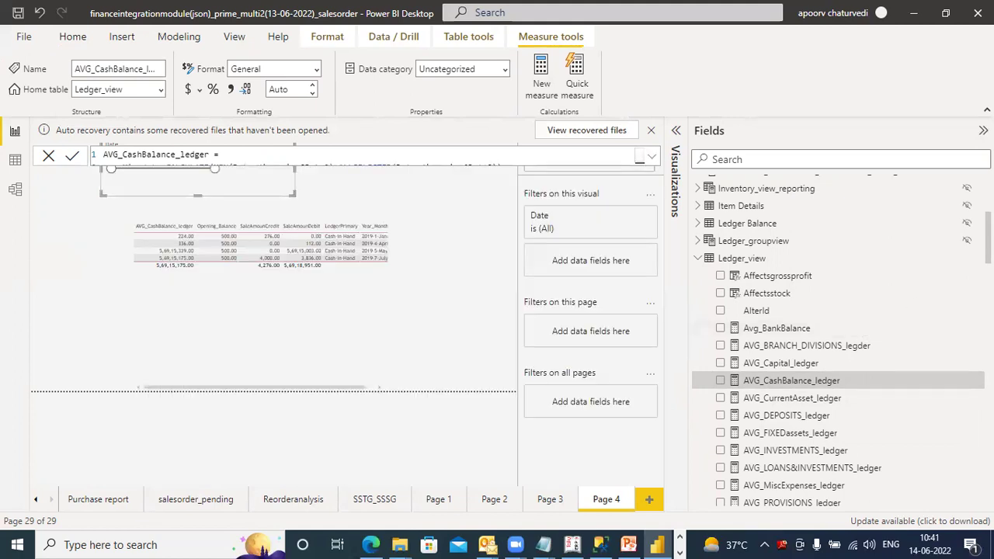
Step: Remove the Date field of Date_dimension from the slicer above the cash balance table
scroll(711, 177, up, 3)
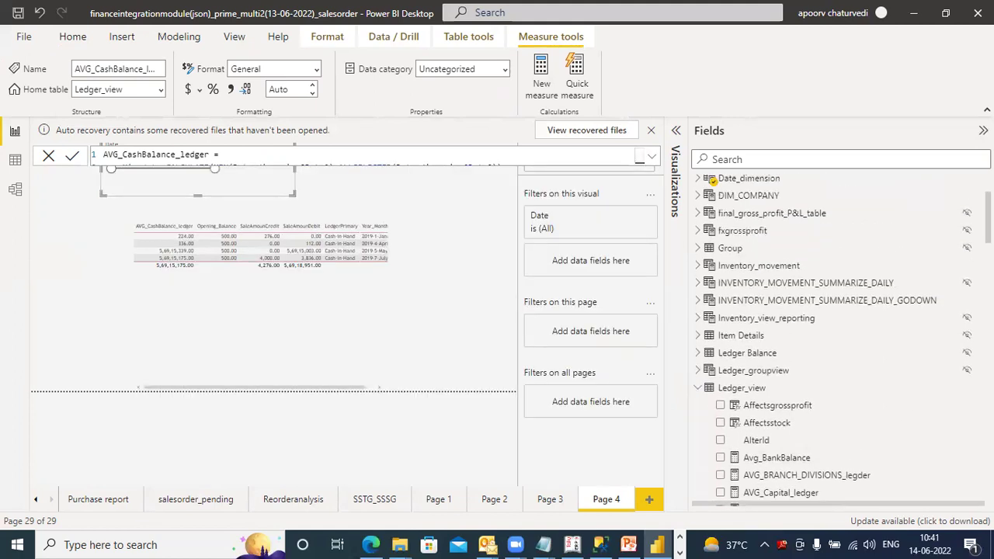
scroll(711, 179, up, 1)
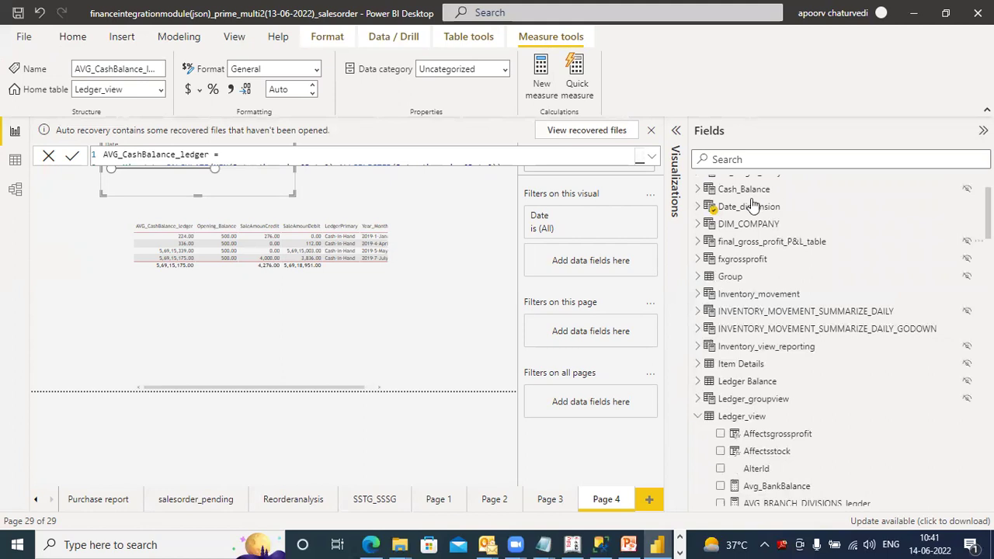
click(699, 208)
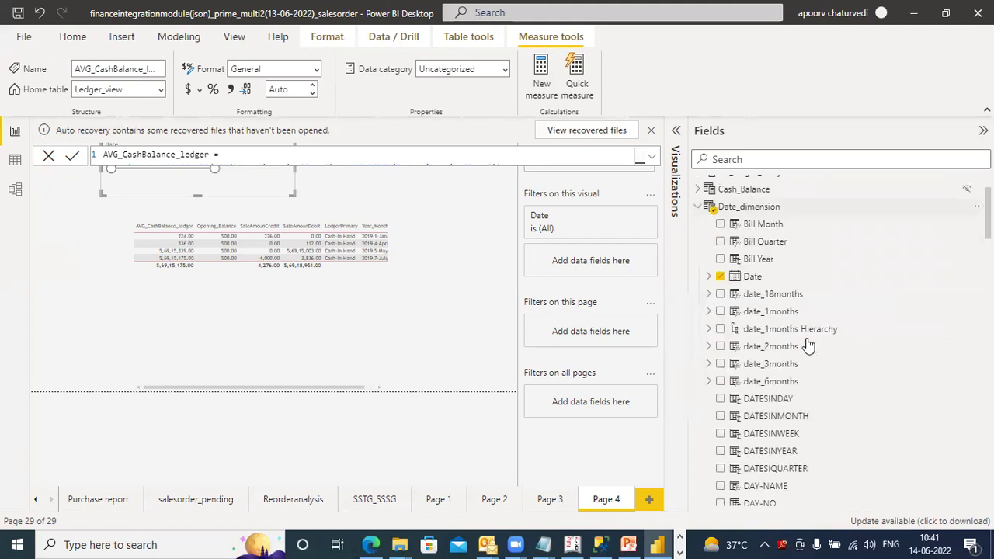
click(721, 278)
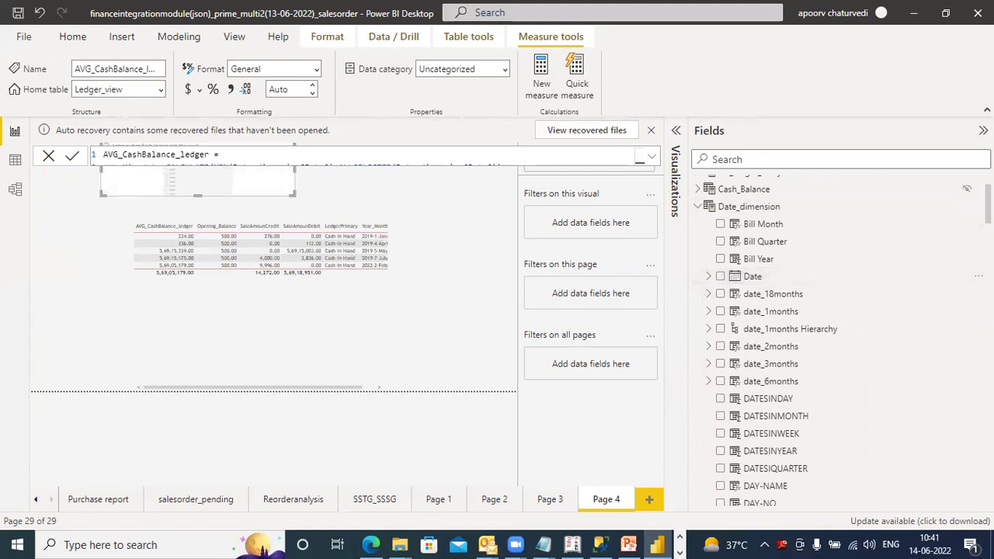
Step: Remove the Year_Month field of Date_dimension from the cash balance table
scroll(839, 341, down, 10)
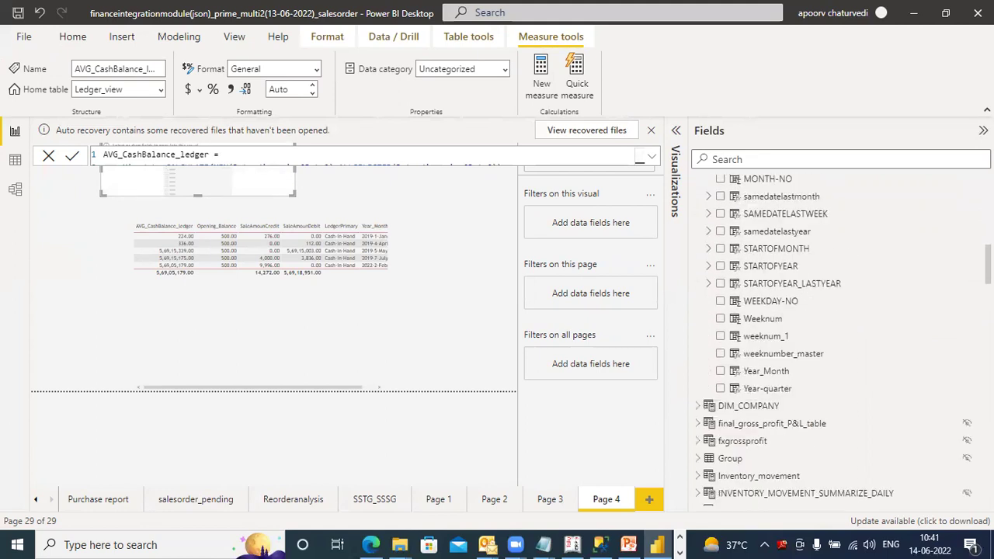
scroll(839, 341, down, 3)
scroll(777, 342, up, 4)
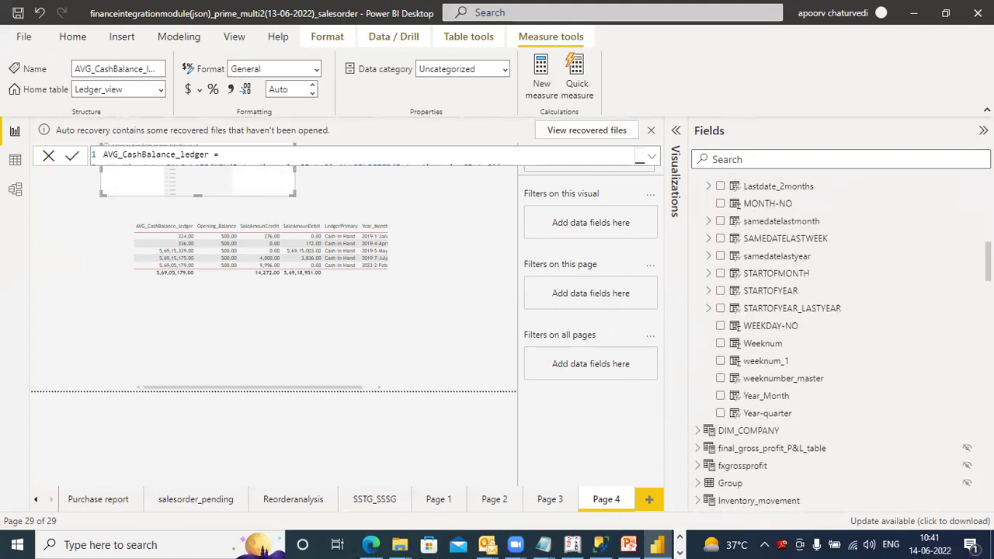
click(392, 314)
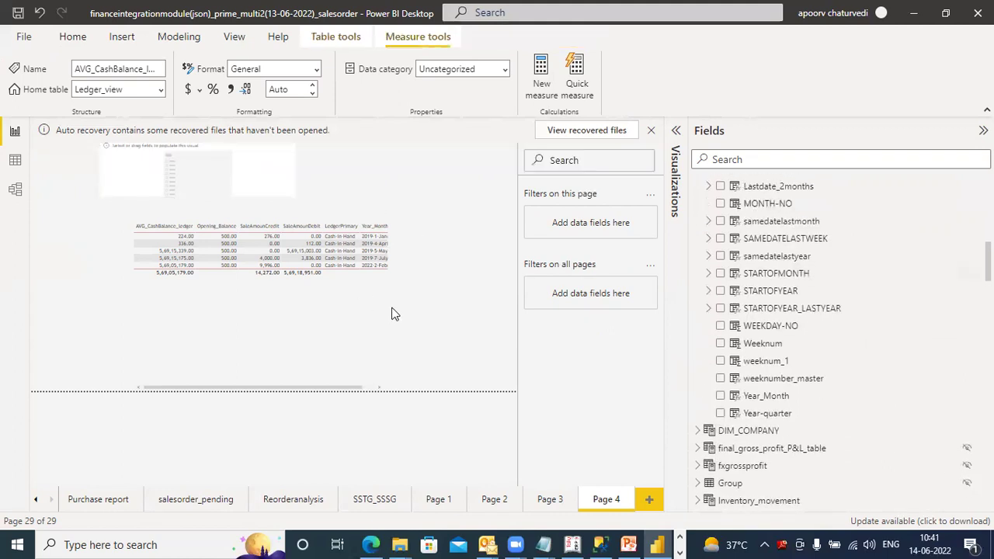
click(355, 289)
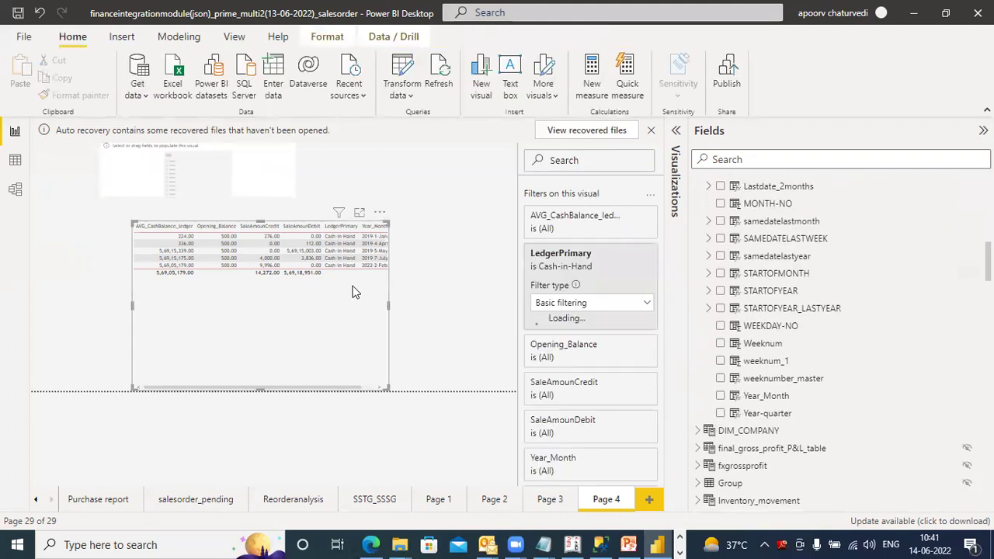
click(720, 396)
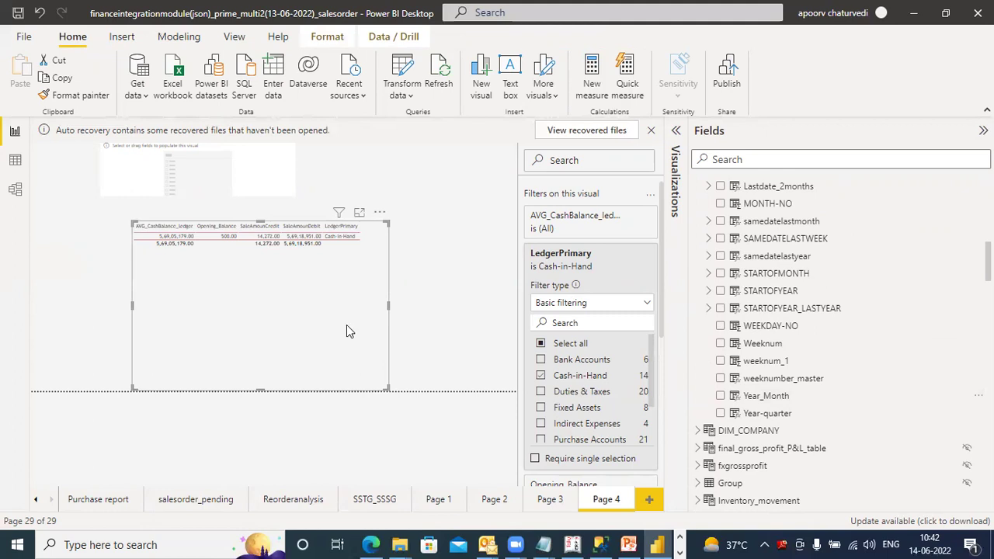
Step: Shift the empty slicer slightly to the right above the table and fill it with Year_Month from Date_dimension
click(232, 167)
drag(259, 176, 272, 177)
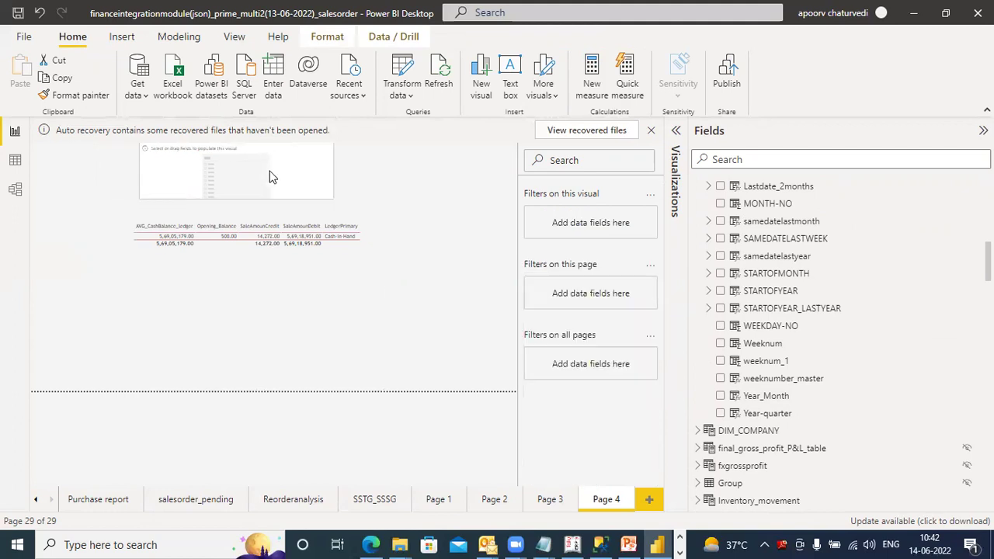
click(720, 396)
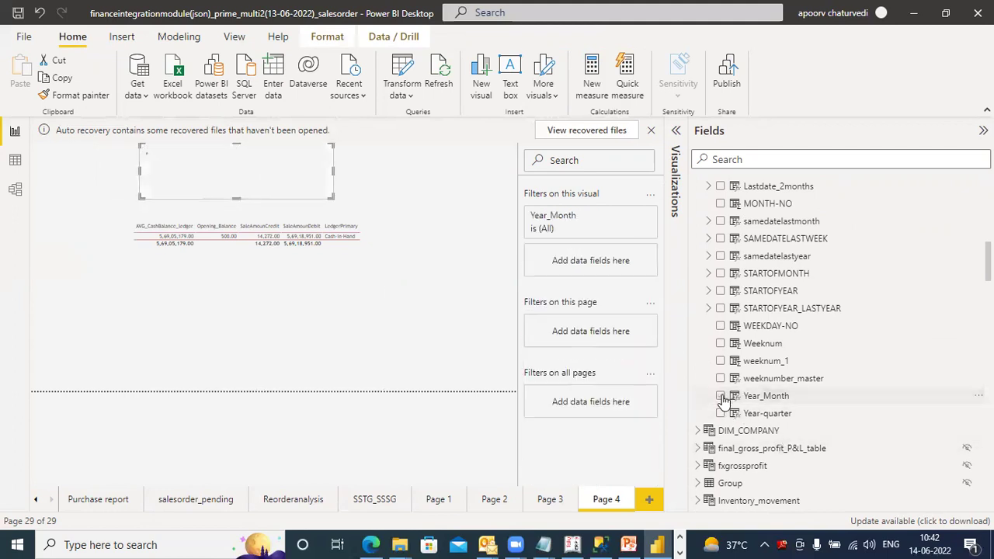
Step: Look at the Year_Month slicer's list and dropdown options, and widen the slicer beyond the right edge of the cash balance table
click(331, 147)
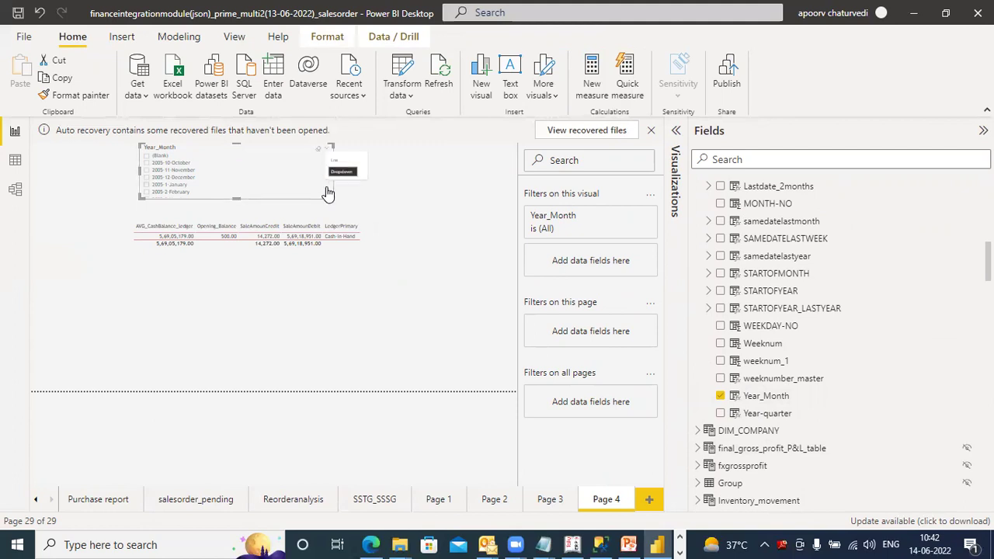
click(317, 155)
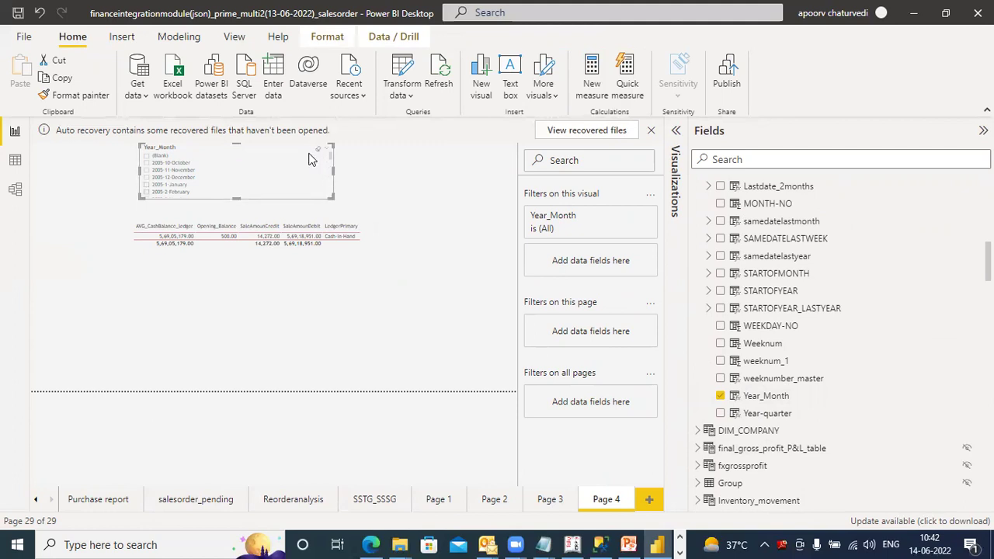
click(281, 163)
drag(333, 170, 441, 161)
Step: Try filtering the cash balance table by 2005-11-November in the Year_Month slicer, and clear the selection
click(437, 154)
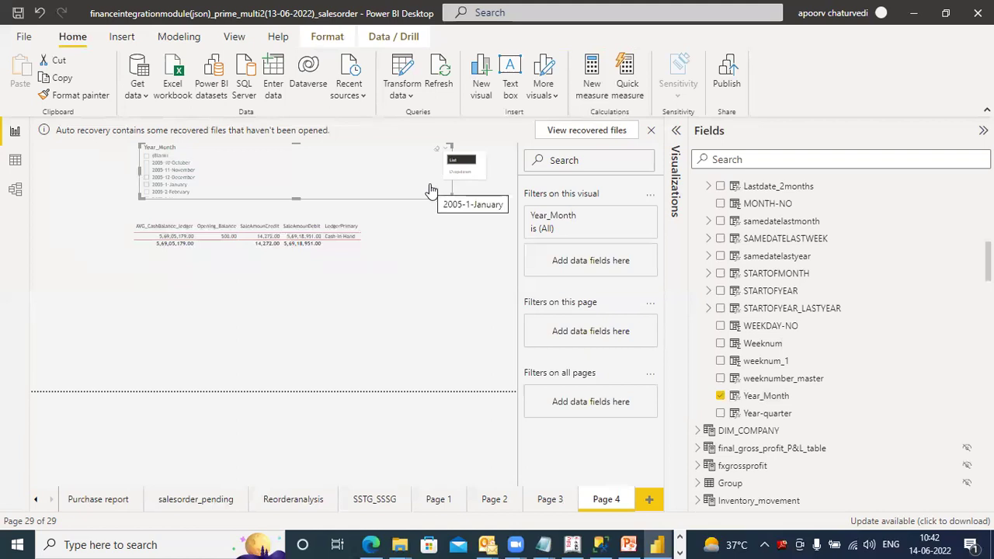
click(309, 184)
click(309, 170)
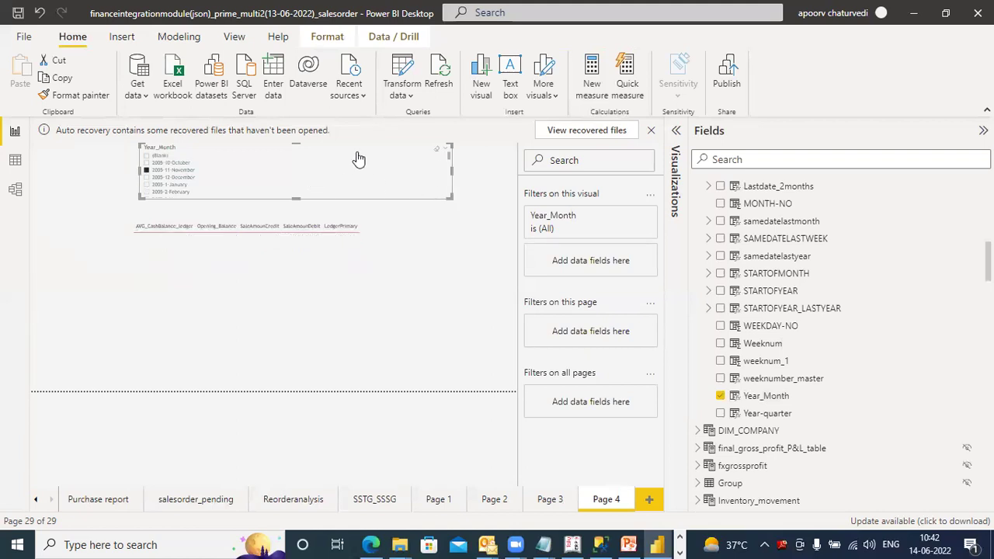
click(438, 151)
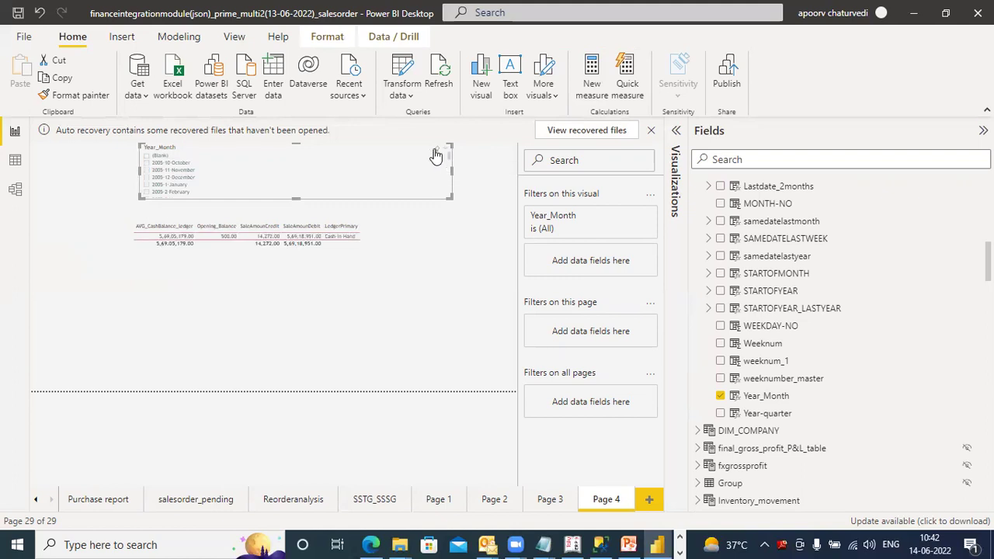